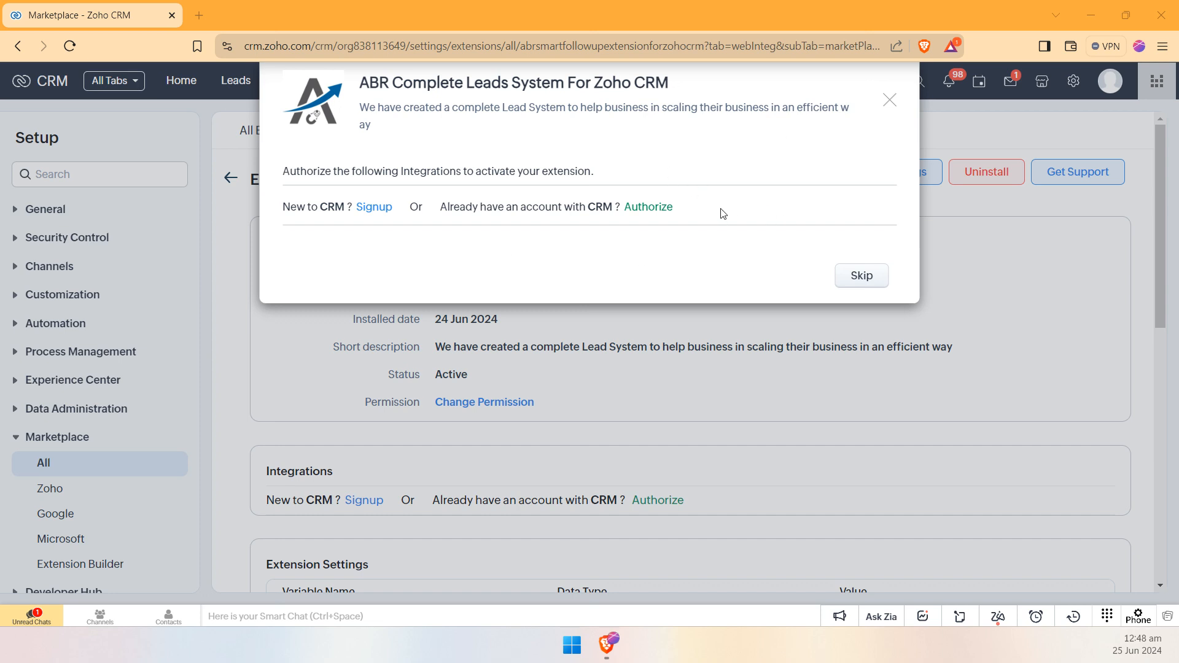
Step: Authorize the ABR Complete Leads System extension to access CRM data and finish the activation
{"action": "left_click", "coordinate": [663, 212]}
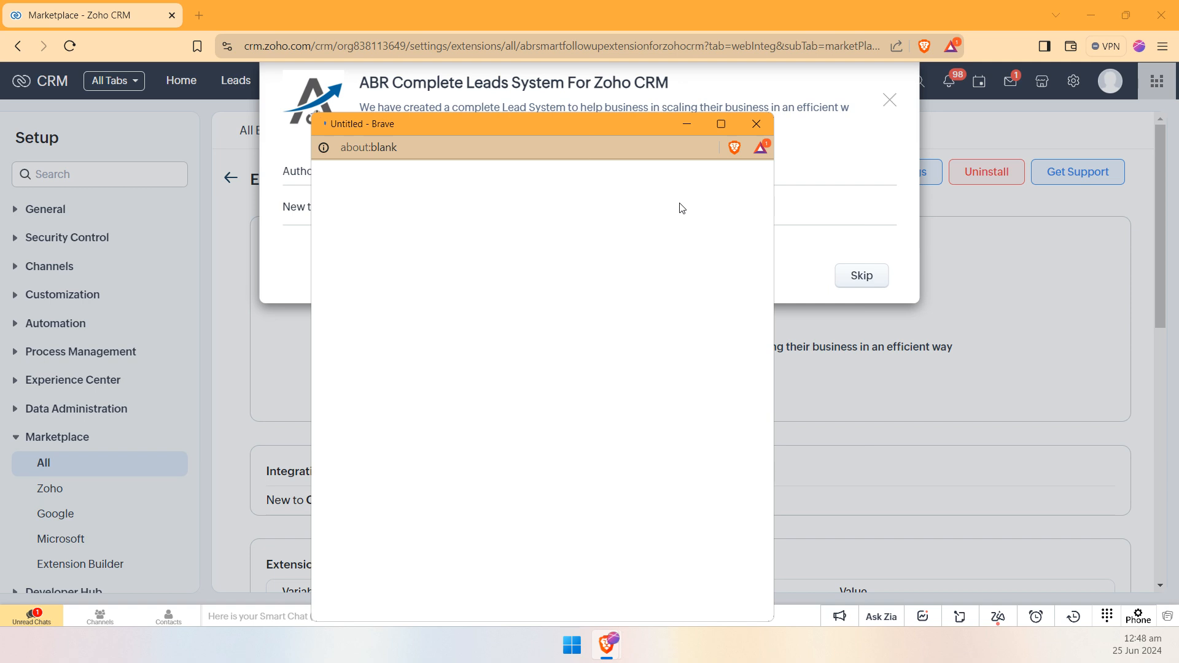
{"action": "scroll", "coordinate": [662, 351], "scroll_direction": "down", "scroll_amount": 1}
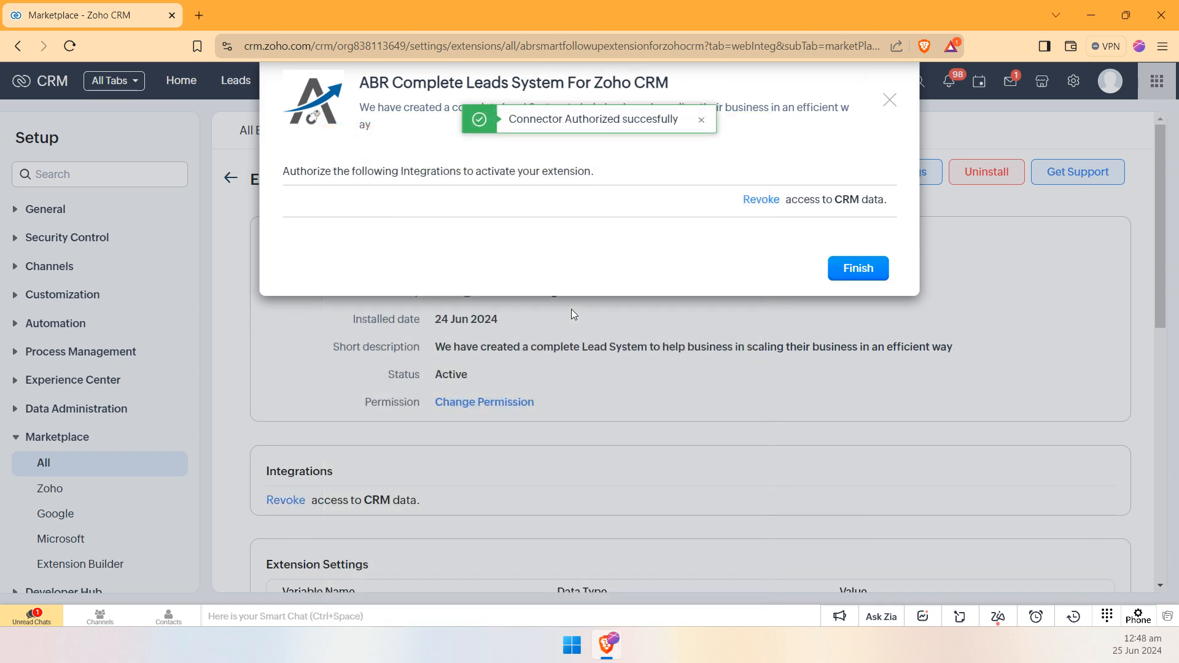
{"action": "left_click", "coordinate": [853, 268]}
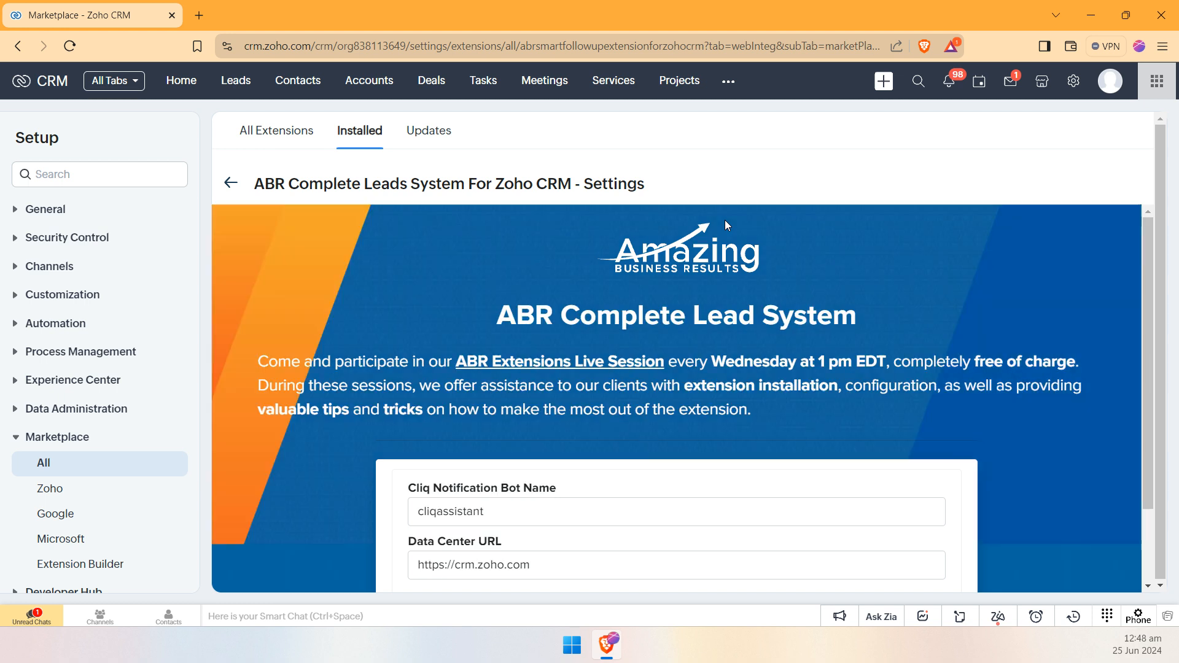
Step: Open Zoho Cliq in a new browser tab, dismiss the desktop notification offer and go to Bots & Tools
{"action": "scroll", "coordinate": [687, 250], "scroll_direction": "down", "scroll_amount": 1}
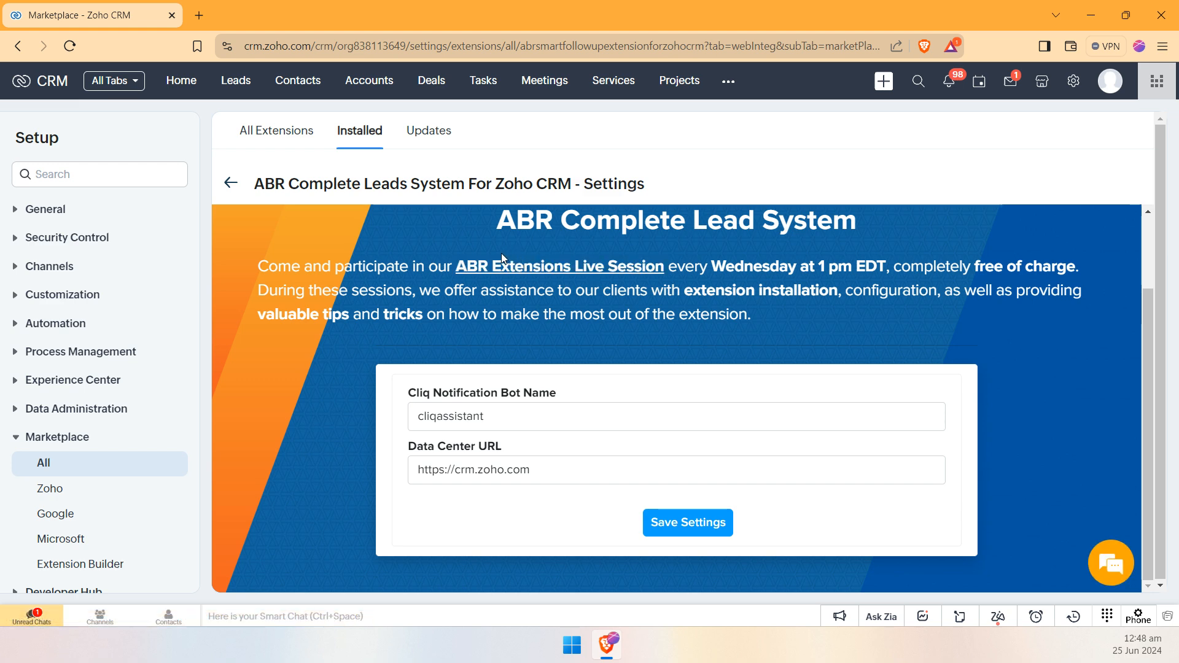
{"action": "left_click", "coordinate": [485, 417]}
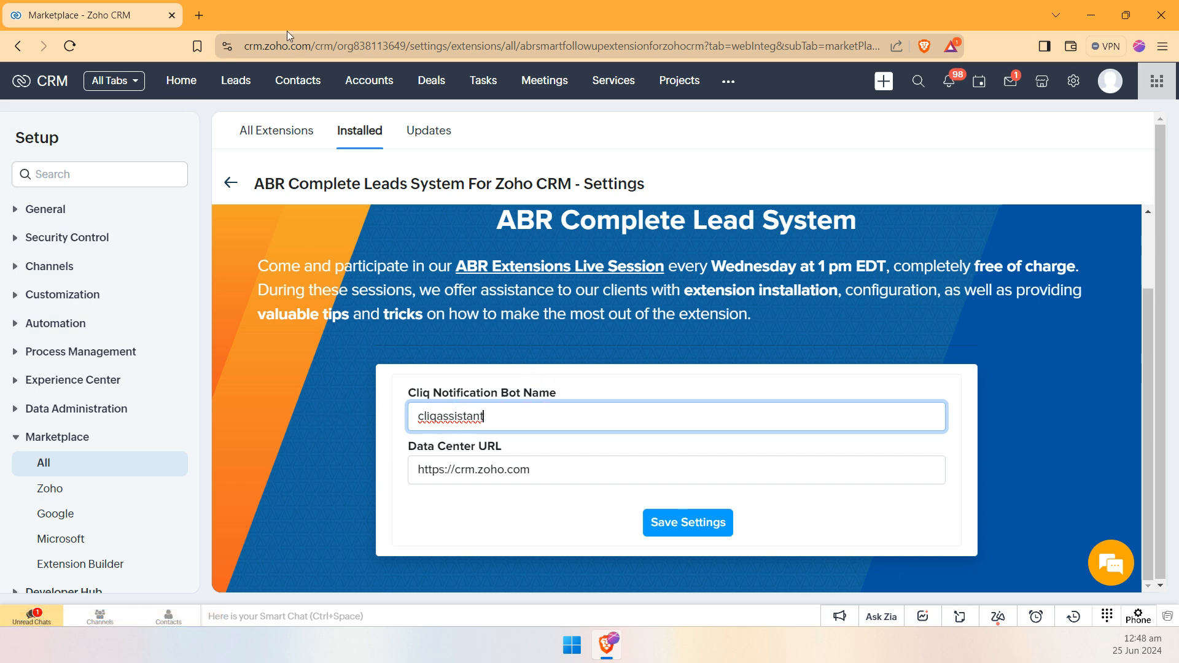
{"action": "left_click", "coordinate": [197, 17]}
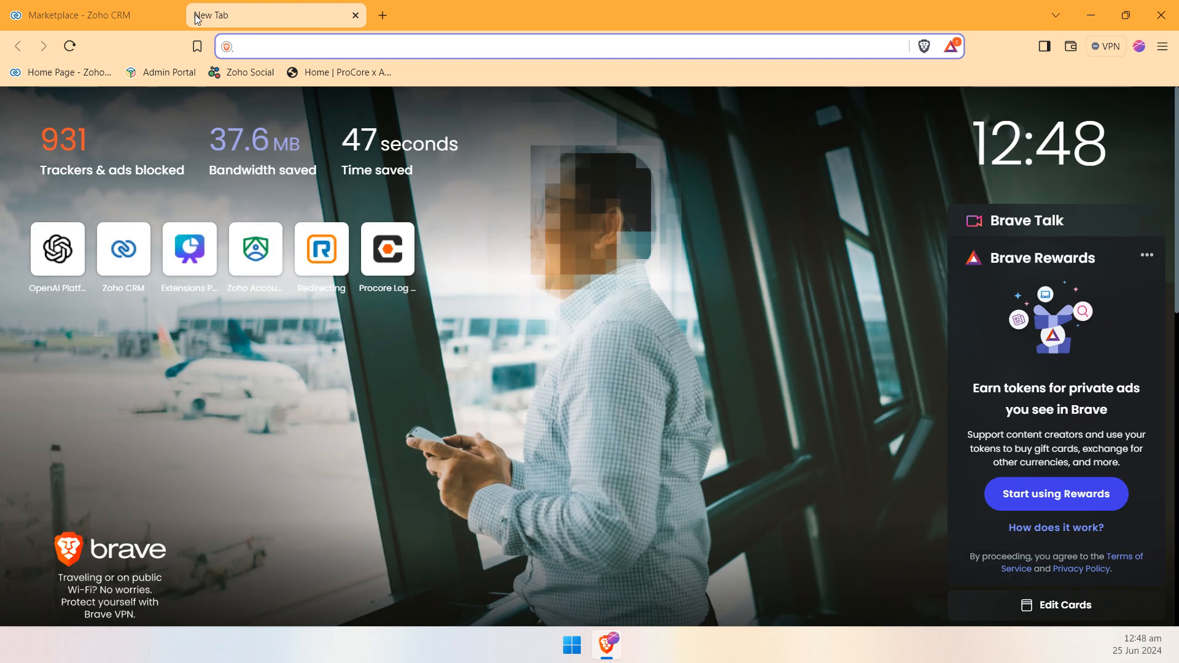
{"action": "type", "text": "cliq.z"}
{"action": "key", "text": "Return"}
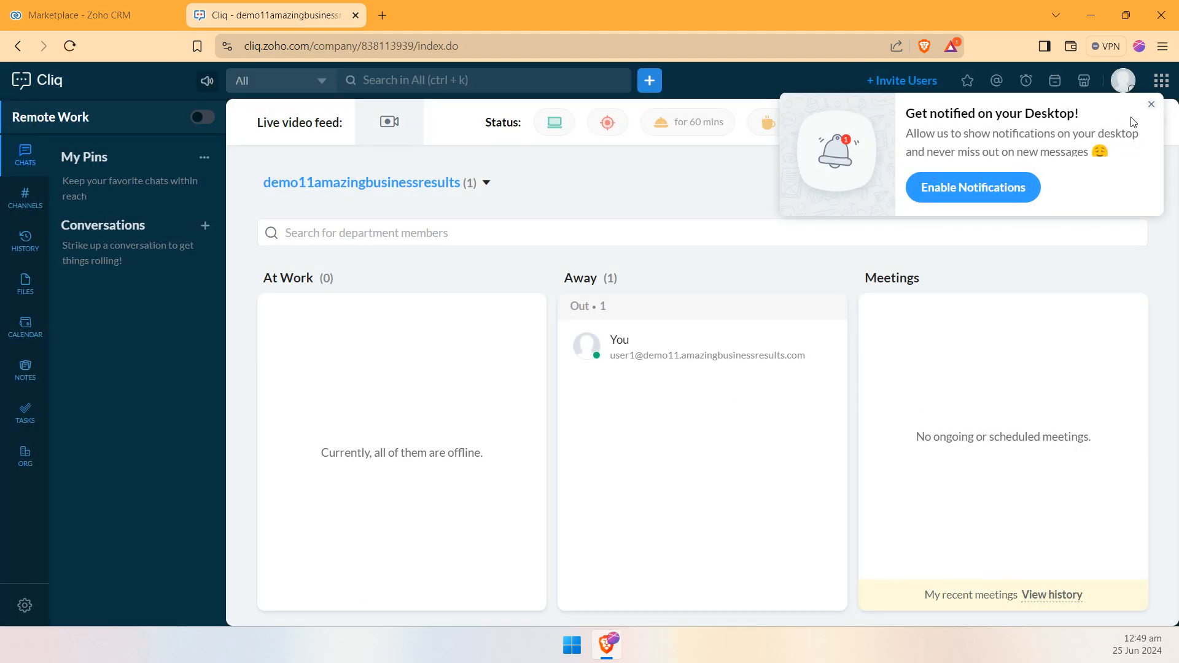
{"action": "left_click", "coordinate": [1152, 107]}
{"action": "left_click", "coordinate": [1127, 85]}
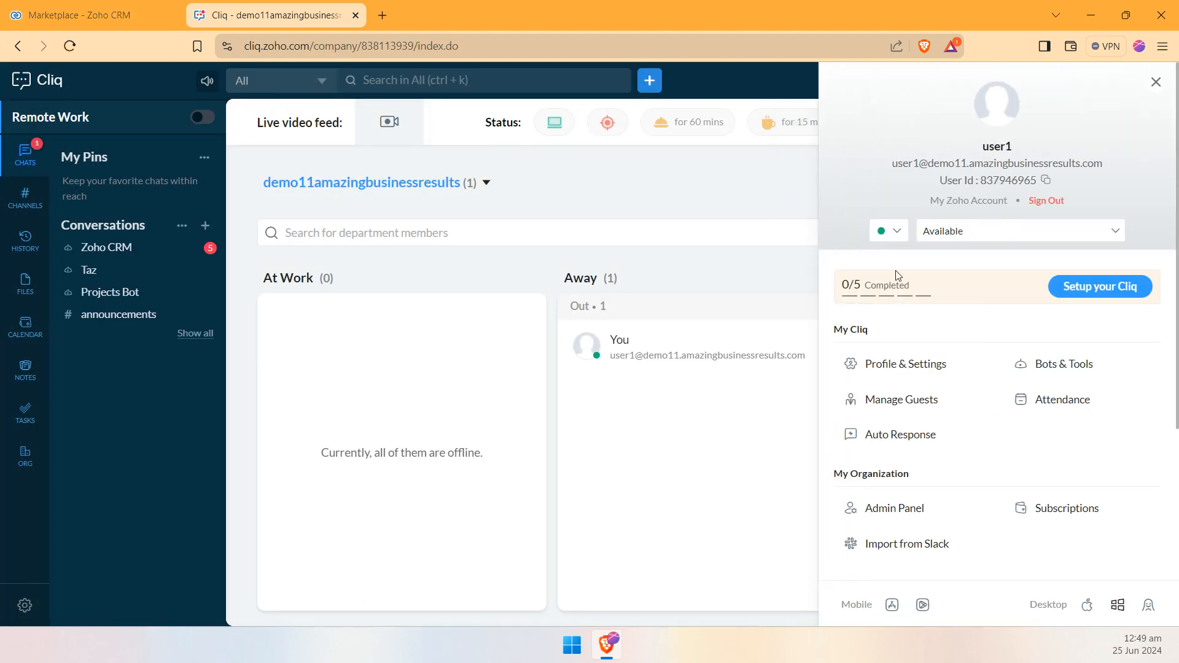
{"action": "left_click", "coordinate": [1039, 363]}
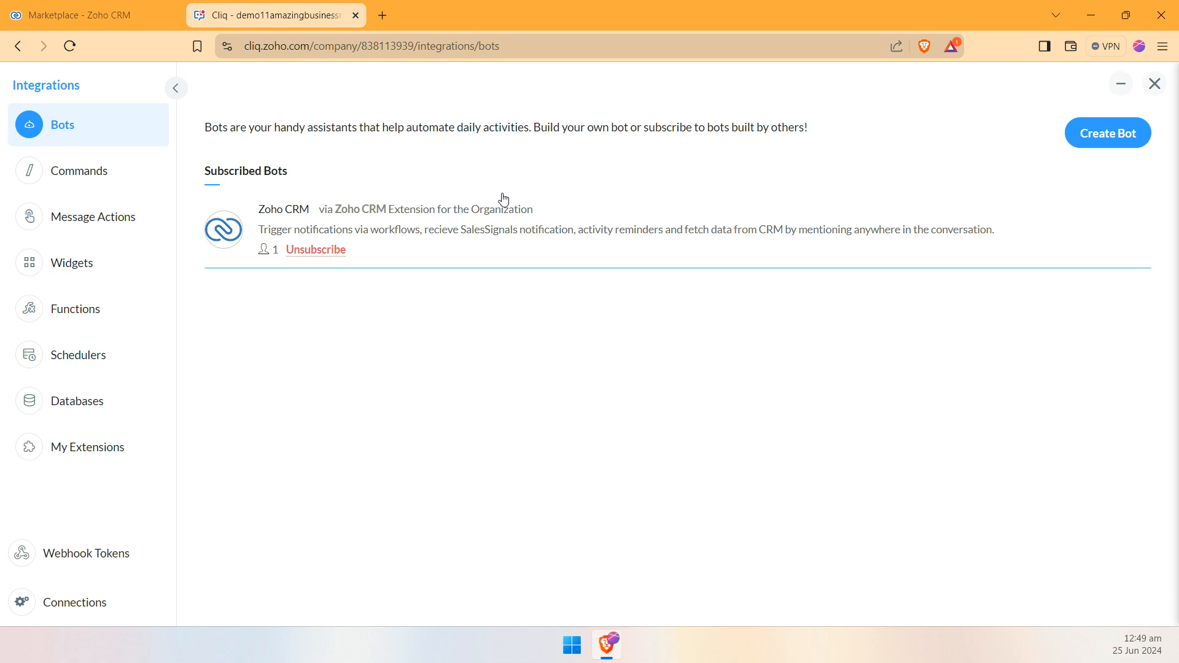
Step: Fill in a new bot with abrbot as both name and description, and Organization as its access level
{"action": "left_click", "coordinate": [1125, 142]}
{"action": "left_click", "coordinate": [316, 183]}
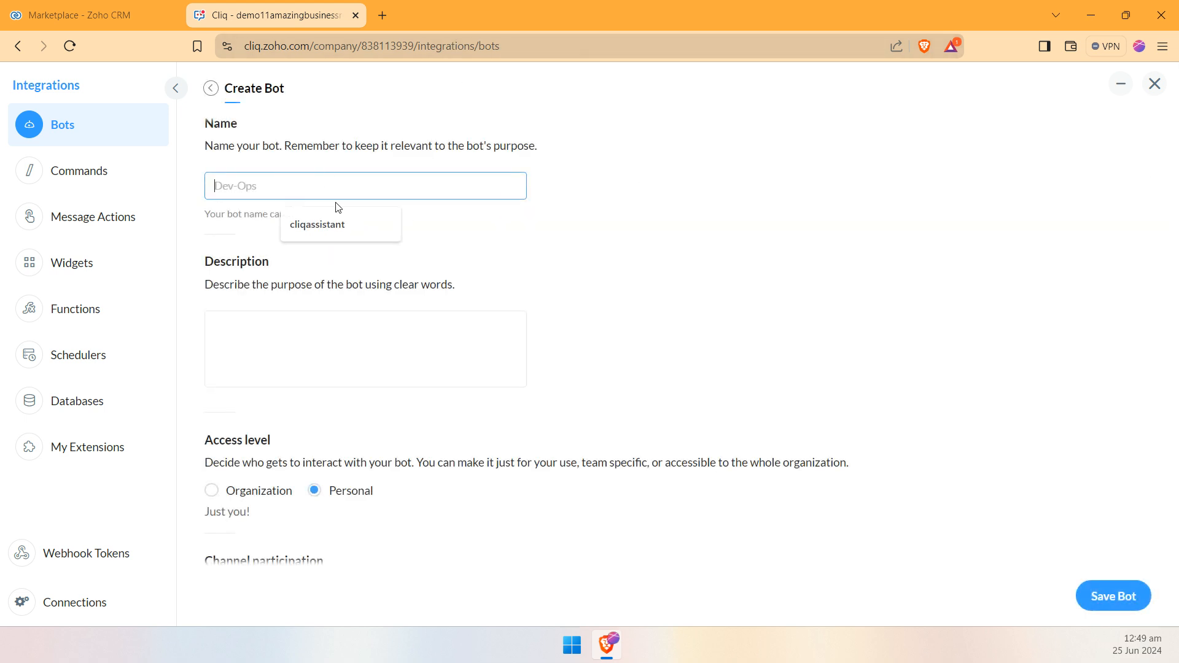
{"action": "type", "text": "abrbot"}
{"action": "key", "text": "ctrl+a"}
{"action": "key", "text": "ctrl+c"}
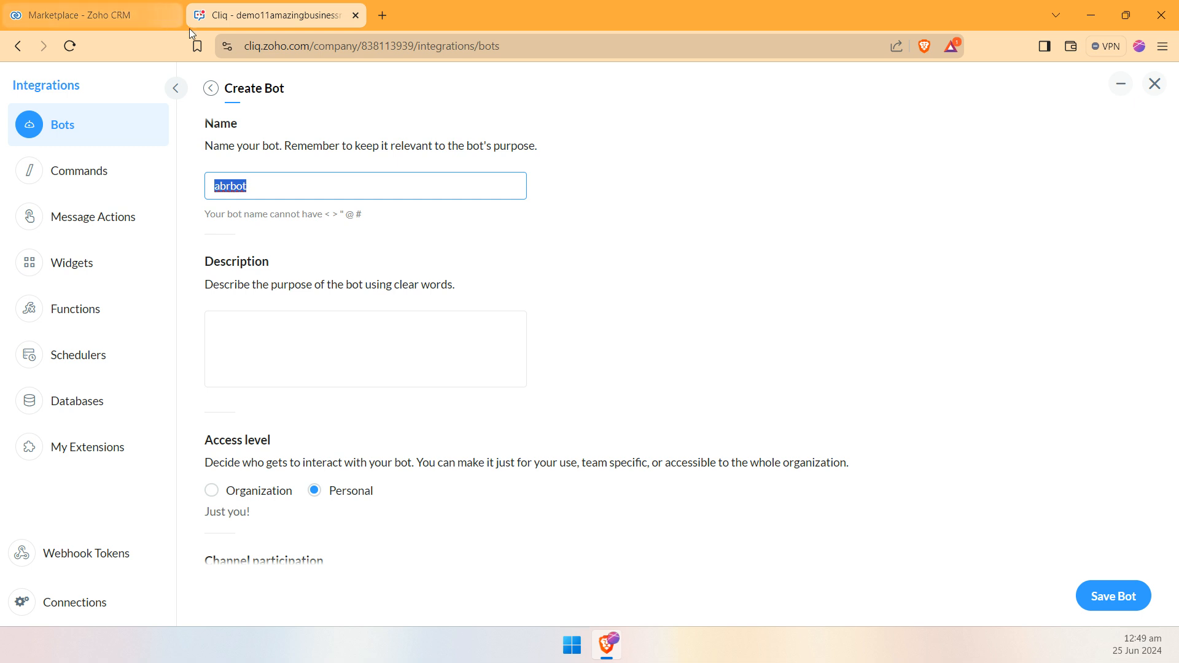
{"action": "left_click", "coordinate": [298, 354]}
{"action": "key", "text": "ctrl+v"}
{"action": "scroll", "coordinate": [550, 303], "scroll_direction": "down", "scroll_amount": 2}
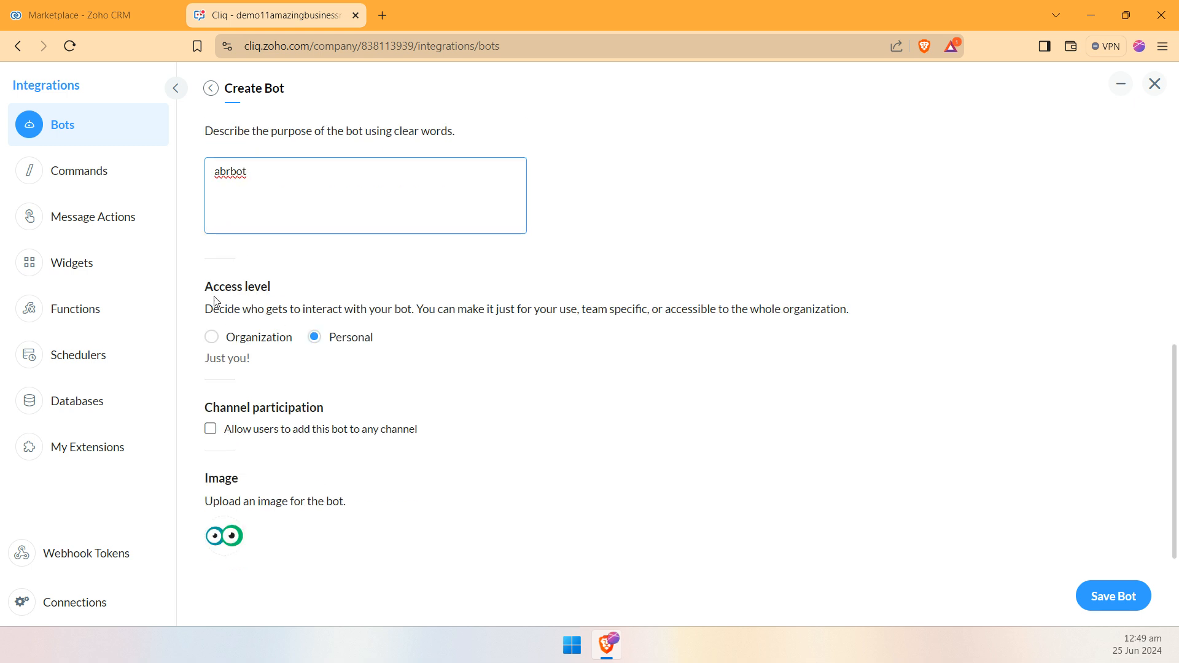
{"action": "left_click", "coordinate": [232, 338]}
{"action": "scroll", "coordinate": [1124, 413], "scroll_direction": "down", "scroll_amount": 5}
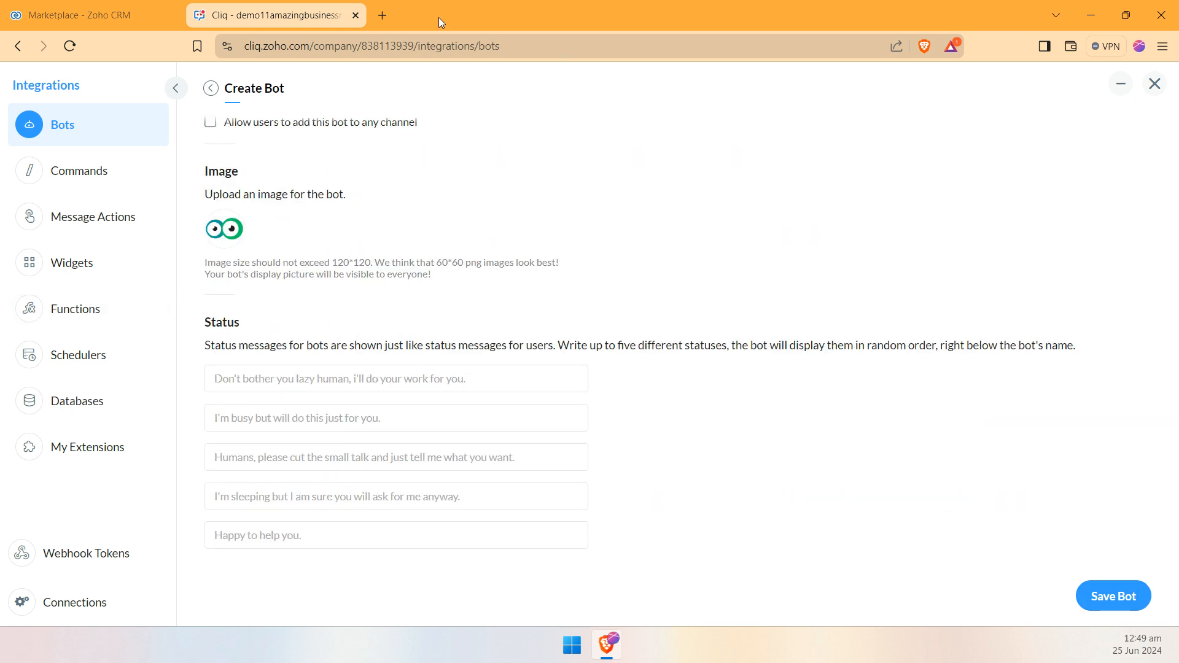
Step: Switch back to the Zoho CRM extension settings and try abrbot as the Cliq notification bot name
{"action": "left_click", "coordinate": [130, 6]}
{"action": "double_click", "coordinate": [526, 425]}
{"action": "type", "text": "abrbot"}
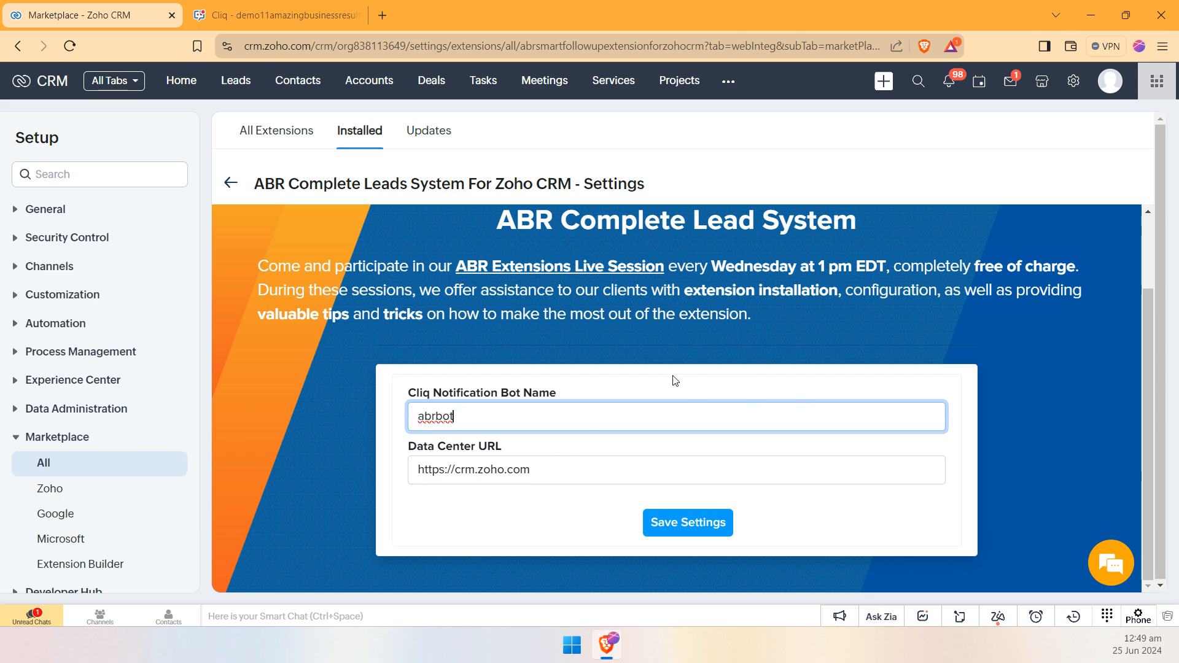
{"action": "key", "text": "ctrl+z"}
{"action": "left_click", "coordinate": [462, 396]}
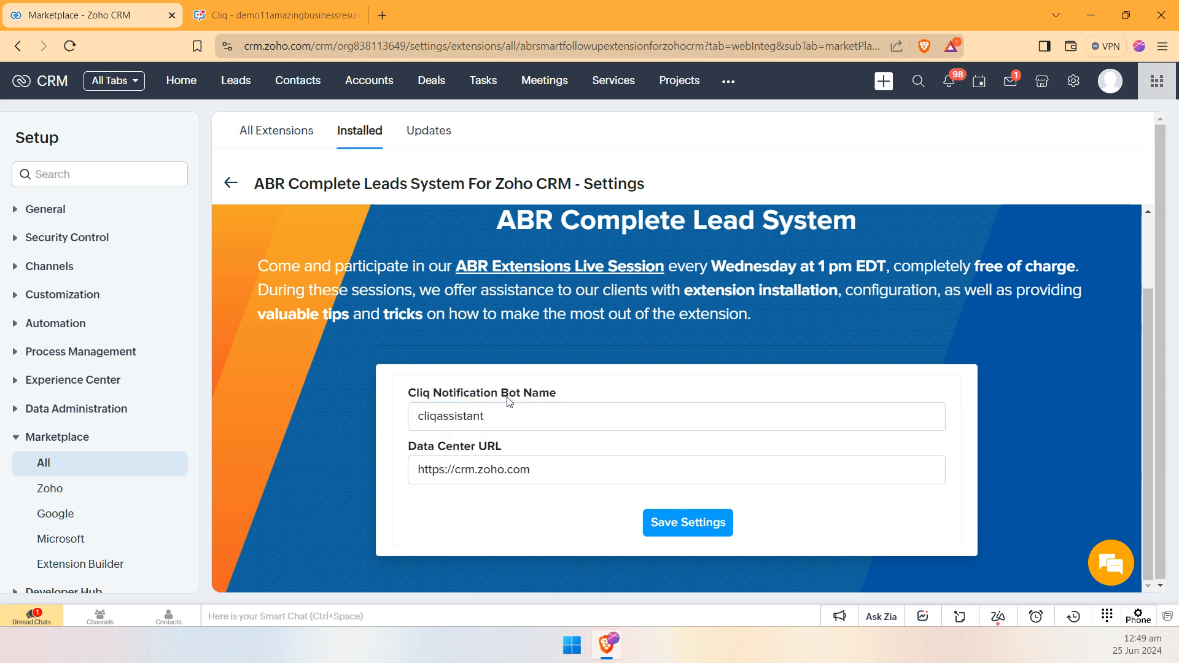
{"action": "left_click", "coordinate": [470, 466]}
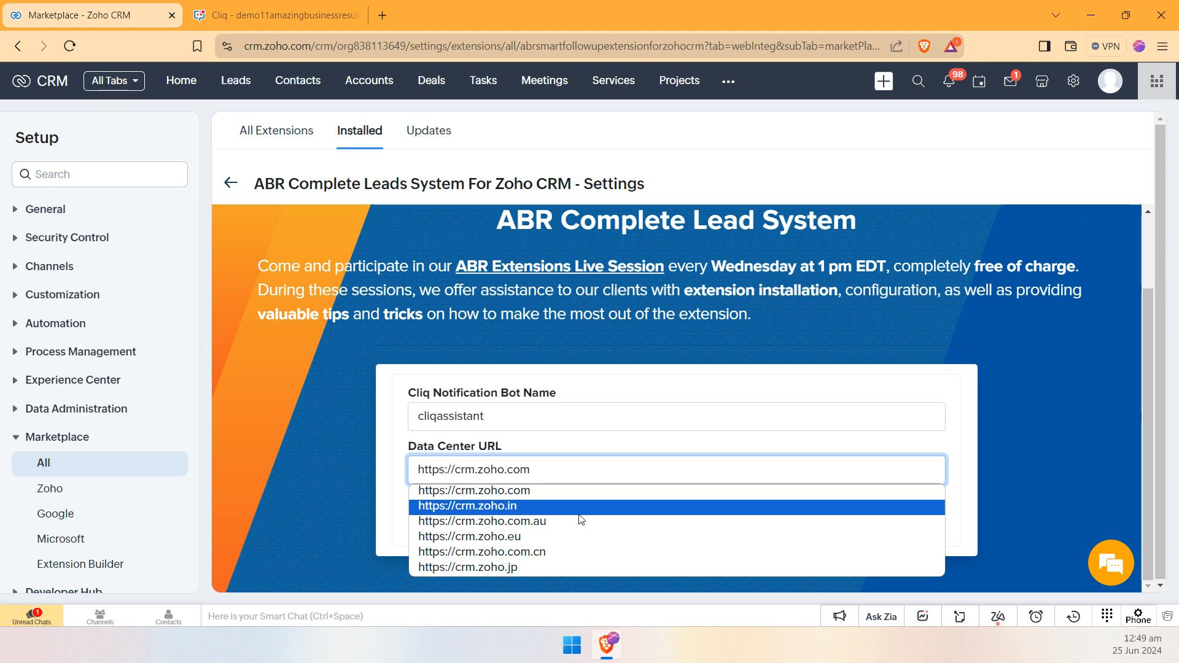
{"action": "left_click", "coordinate": [570, 440]}
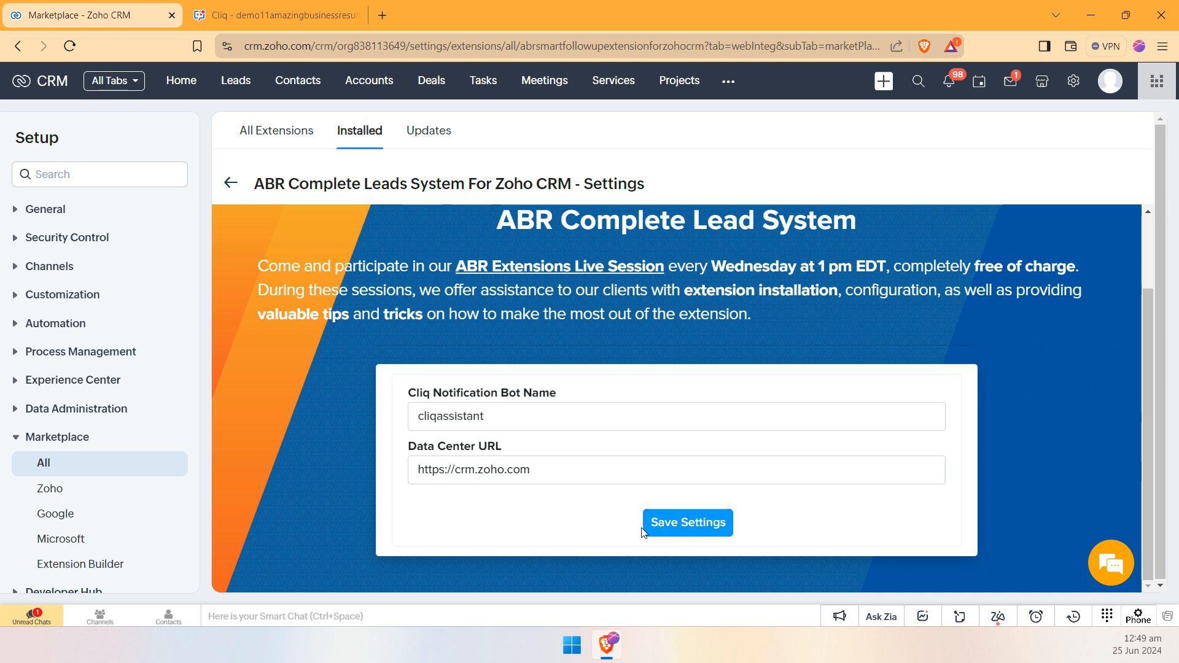
{"action": "left_click", "coordinate": [688, 524]}
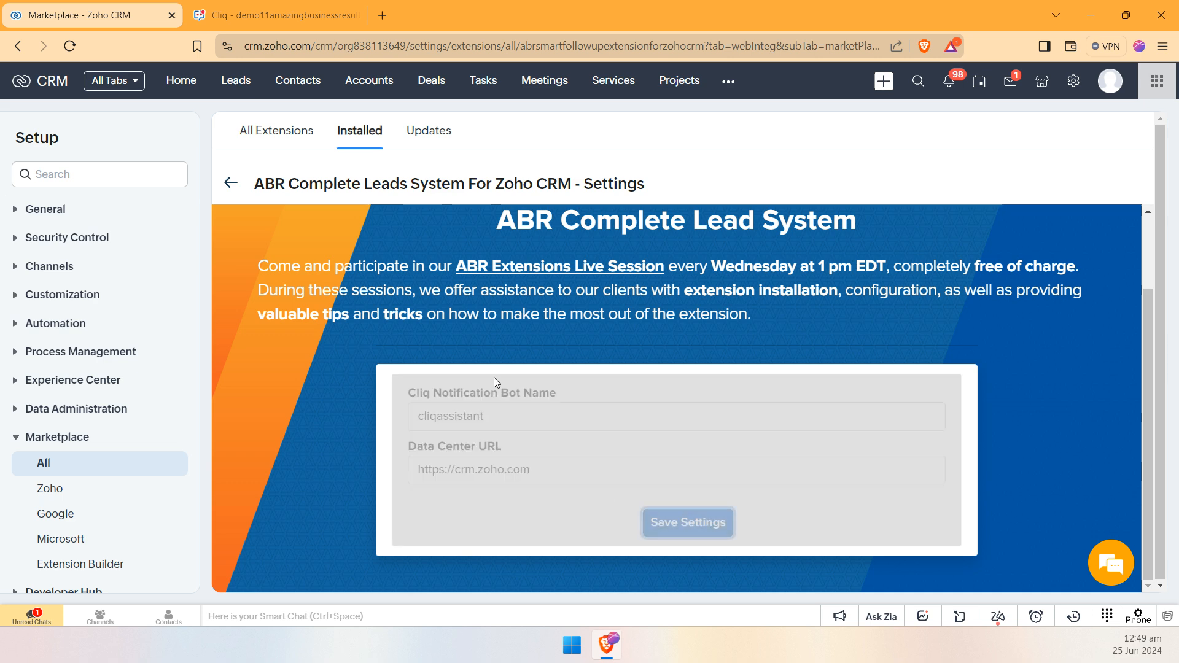
{"action": "left_click", "coordinate": [841, 332]}
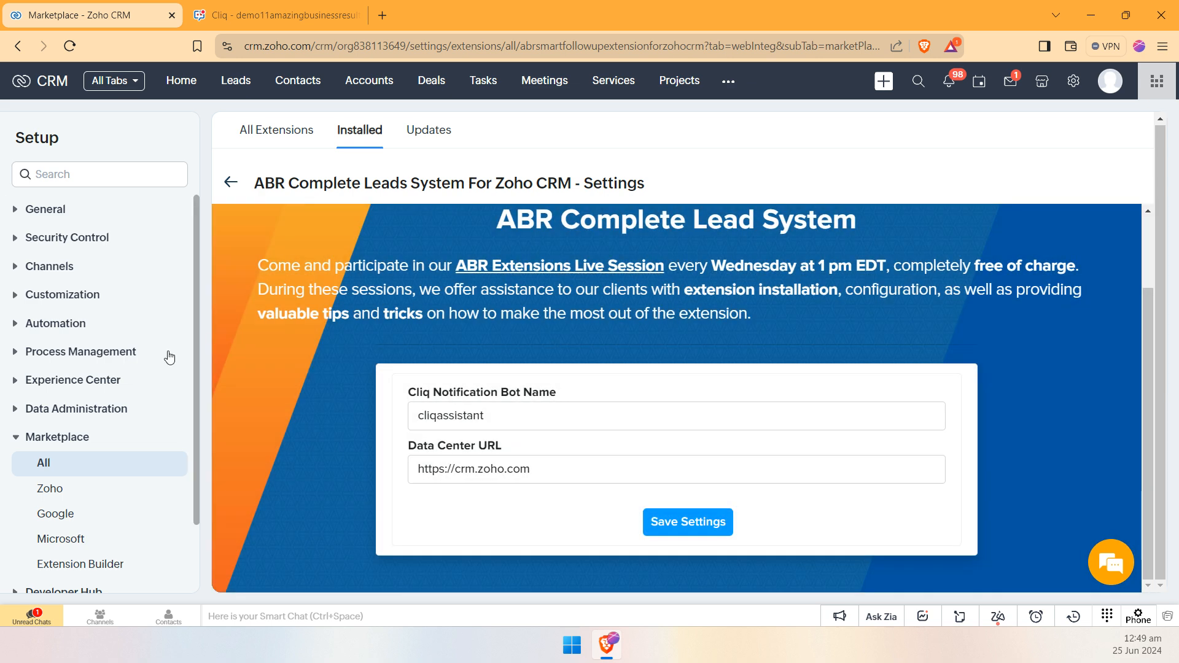
Step: Open the Blueprint list under Process Management and filter it to the Leads module
{"action": "left_click", "coordinate": [83, 353]}
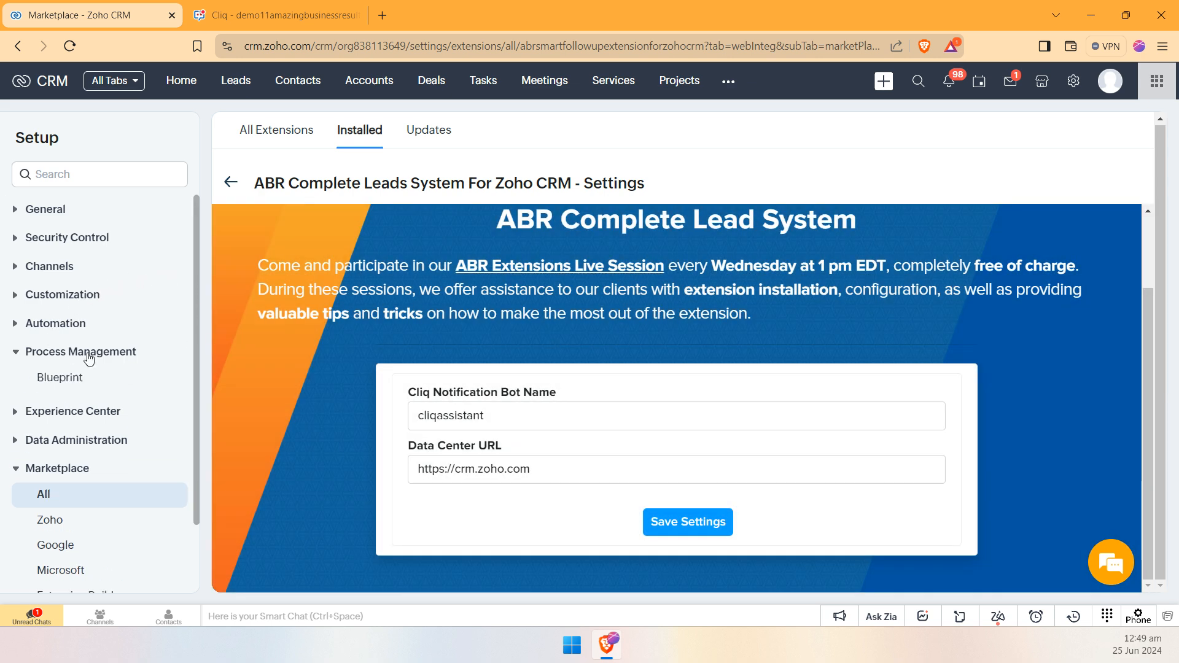
{"action": "left_click", "coordinate": [68, 380]}
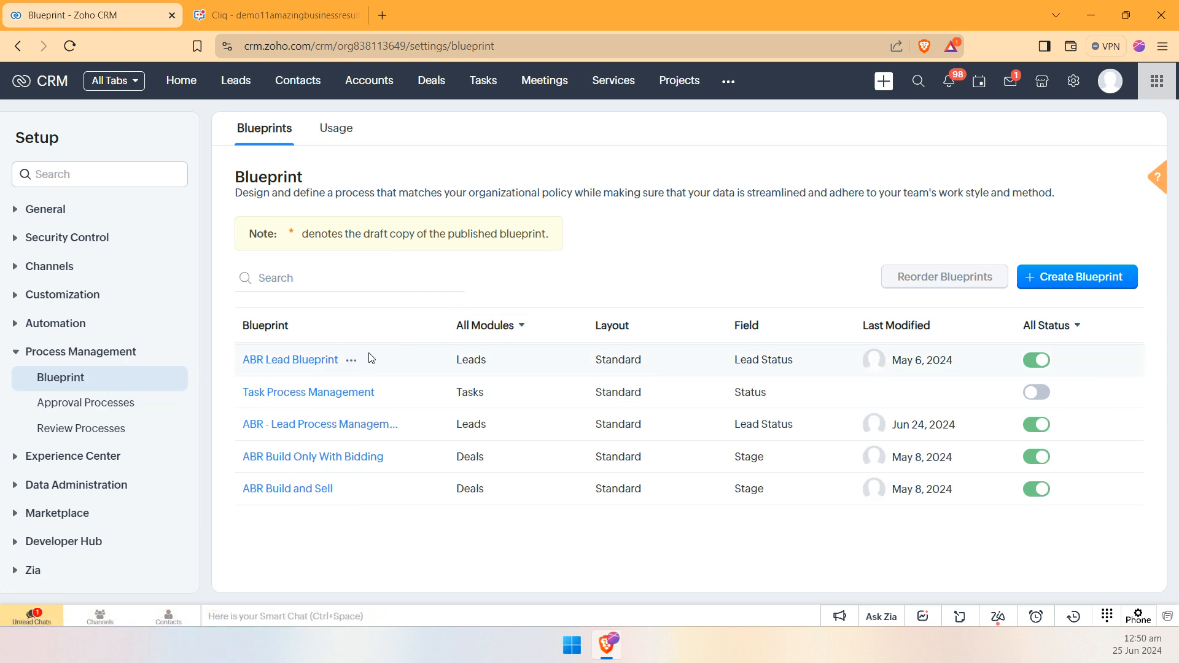
{"action": "left_click", "coordinate": [488, 326]}
{"action": "left_click", "coordinate": [487, 396]}
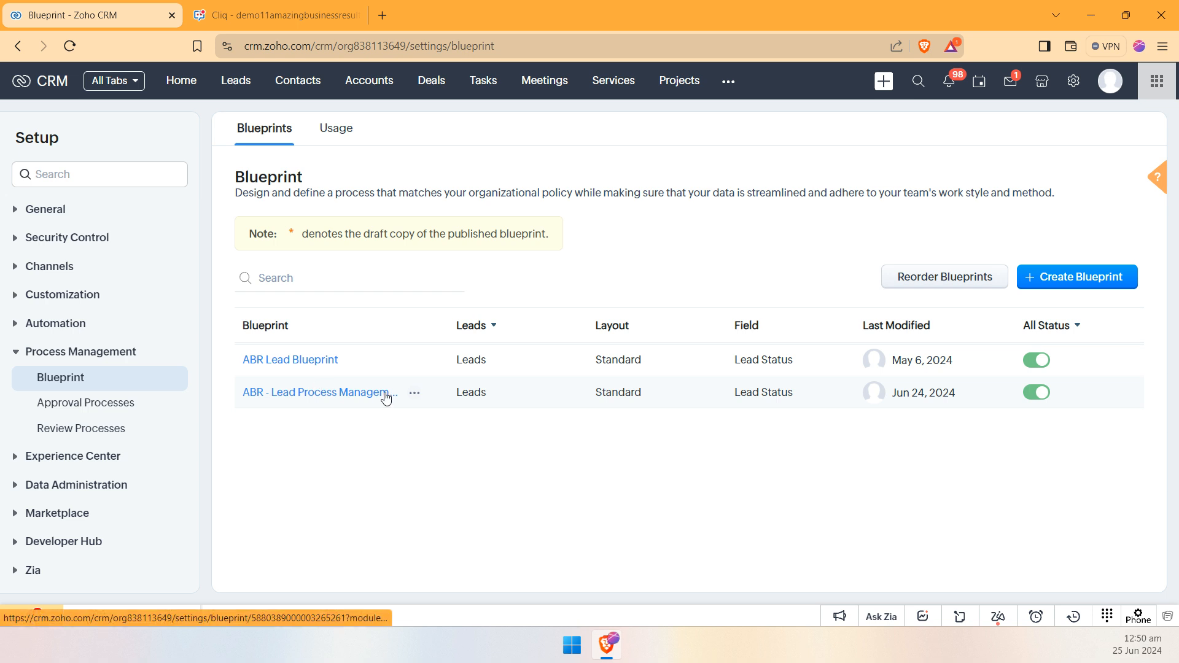
Step: Examine the states and transitions of the ABR - Lead Process Management blueprint, and return to the blueprint list
{"action": "left_click", "coordinate": [356, 394]}
{"action": "left_click_drag", "start_coordinate": [566, 187], "coordinate": [504, 278]}
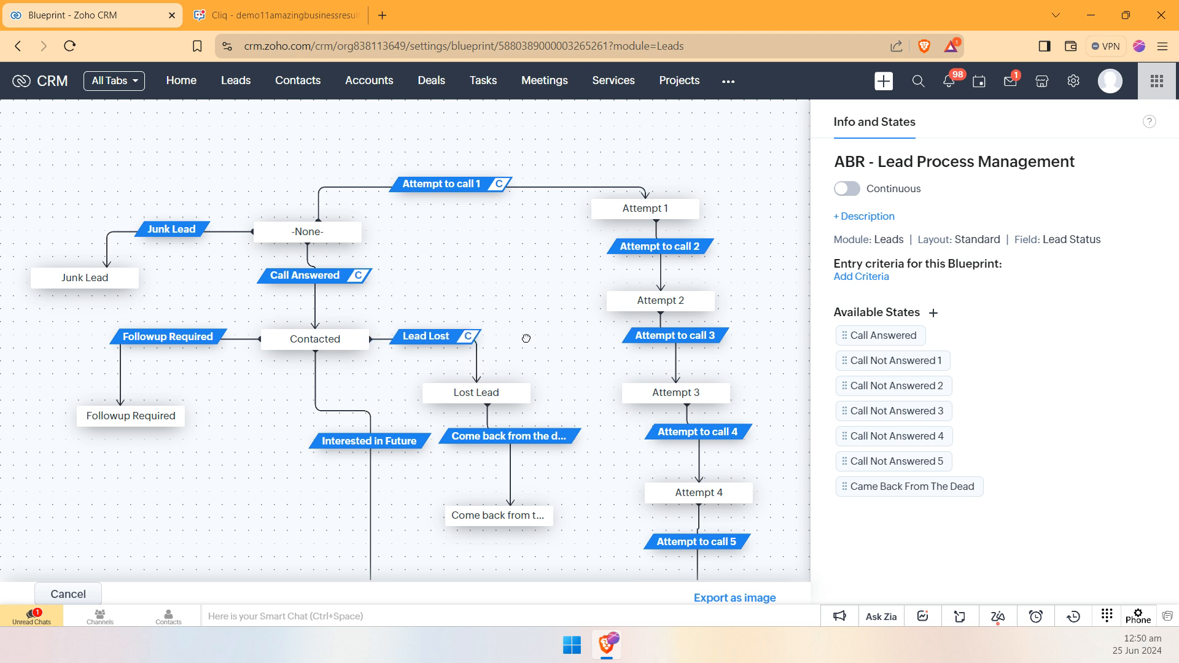
{"action": "left_click_drag", "start_coordinate": [526, 338], "coordinate": [536, 322]}
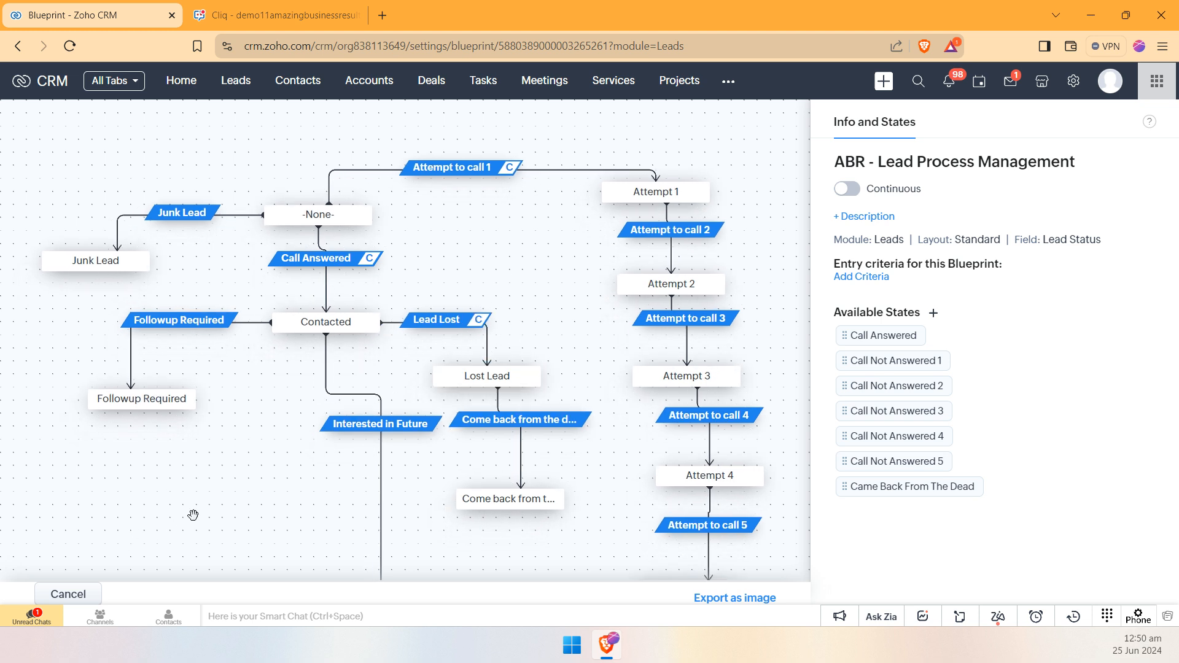
{"action": "scroll", "coordinate": [246, 451], "scroll_direction": "down", "scroll_amount": 5}
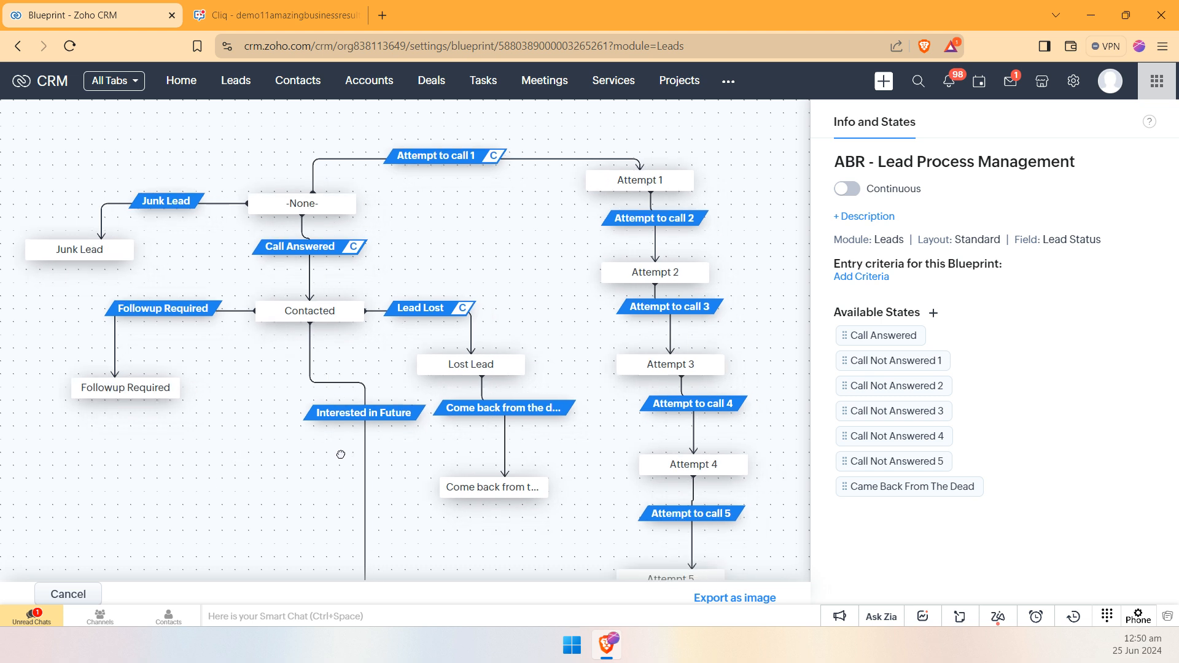
{"action": "scroll", "coordinate": [192, 413], "scroll_direction": "up", "scroll_amount": 4}
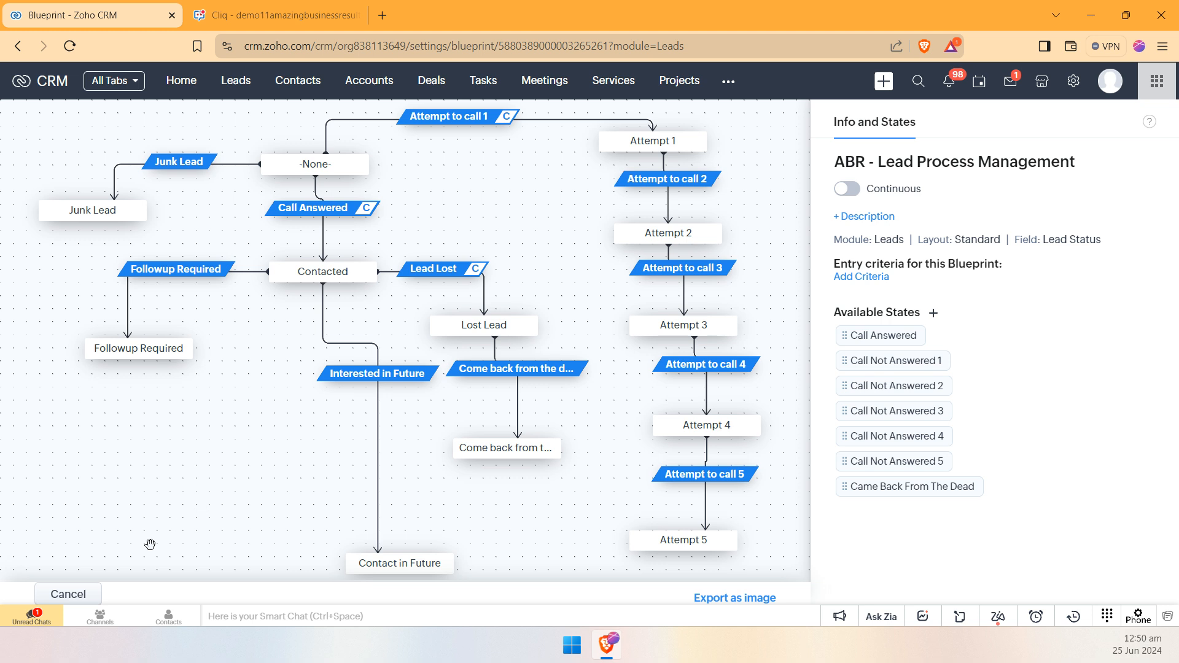
{"action": "left_click", "coordinate": [71, 594]}
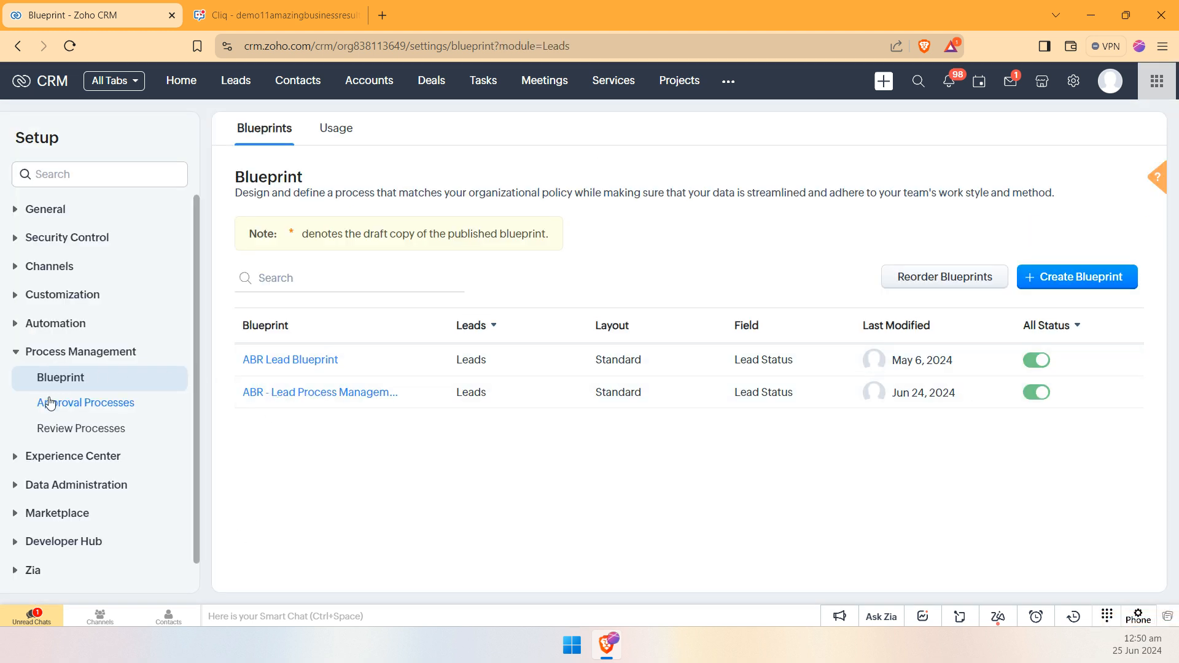
Step: Deactivate the ABR Lead Blueprint, exiting all its records with their last known state
{"action": "left_click", "coordinate": [1036, 360]}
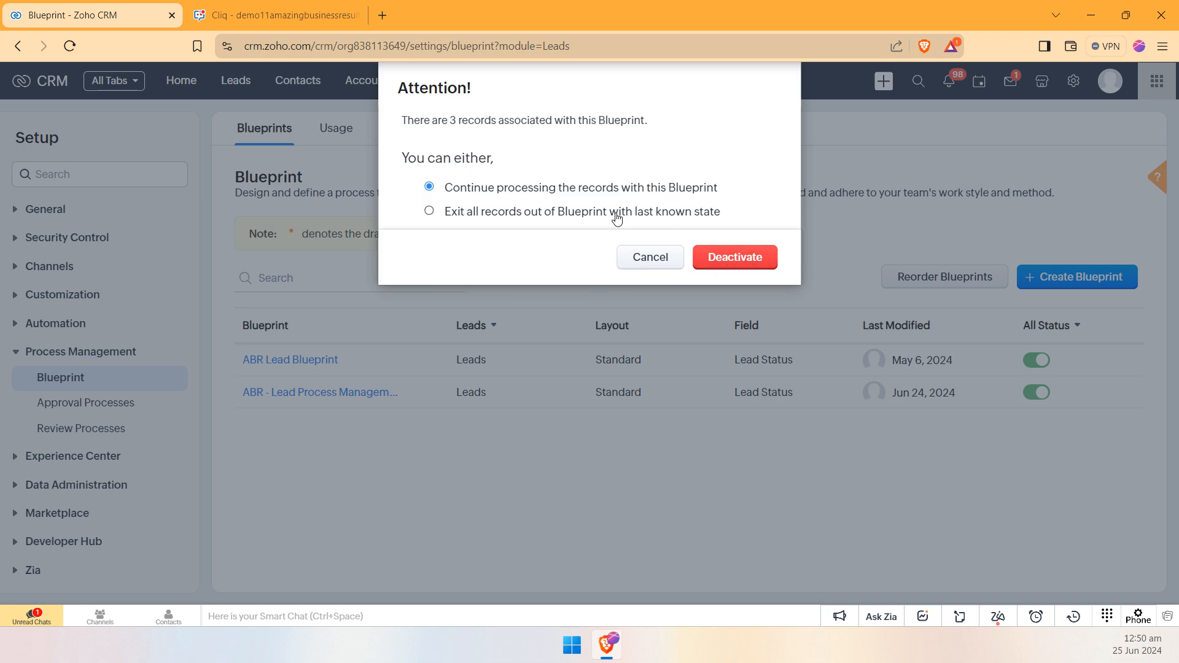
{"action": "left_click", "coordinate": [611, 210]}
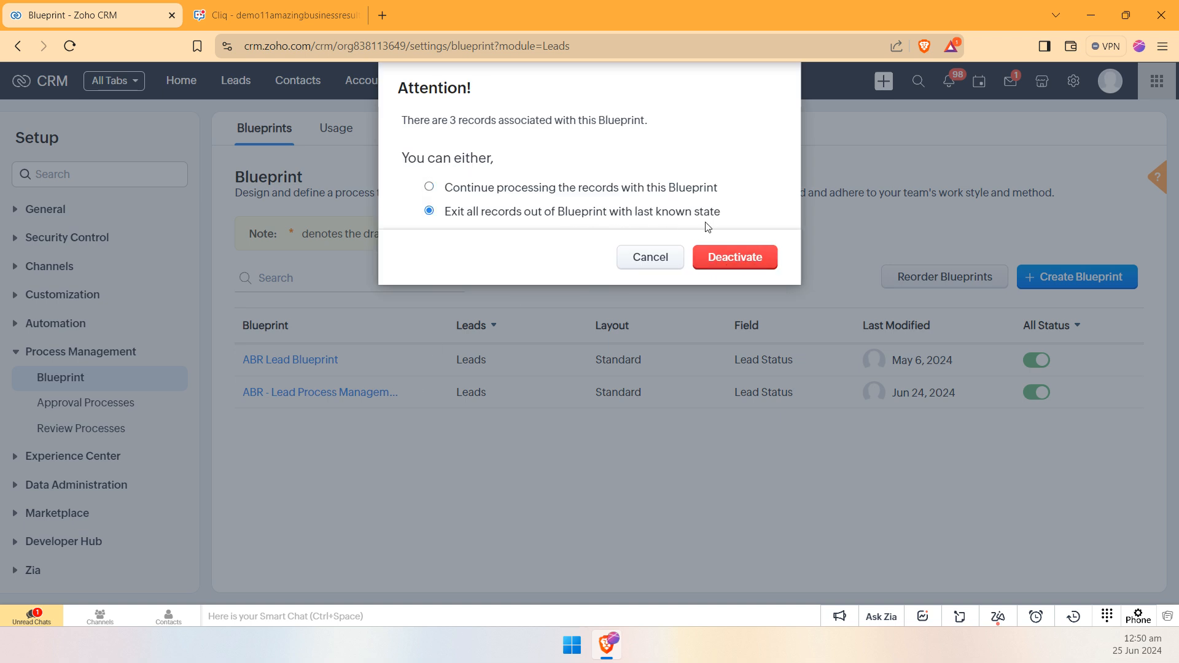
{"action": "left_click", "coordinate": [745, 257]}
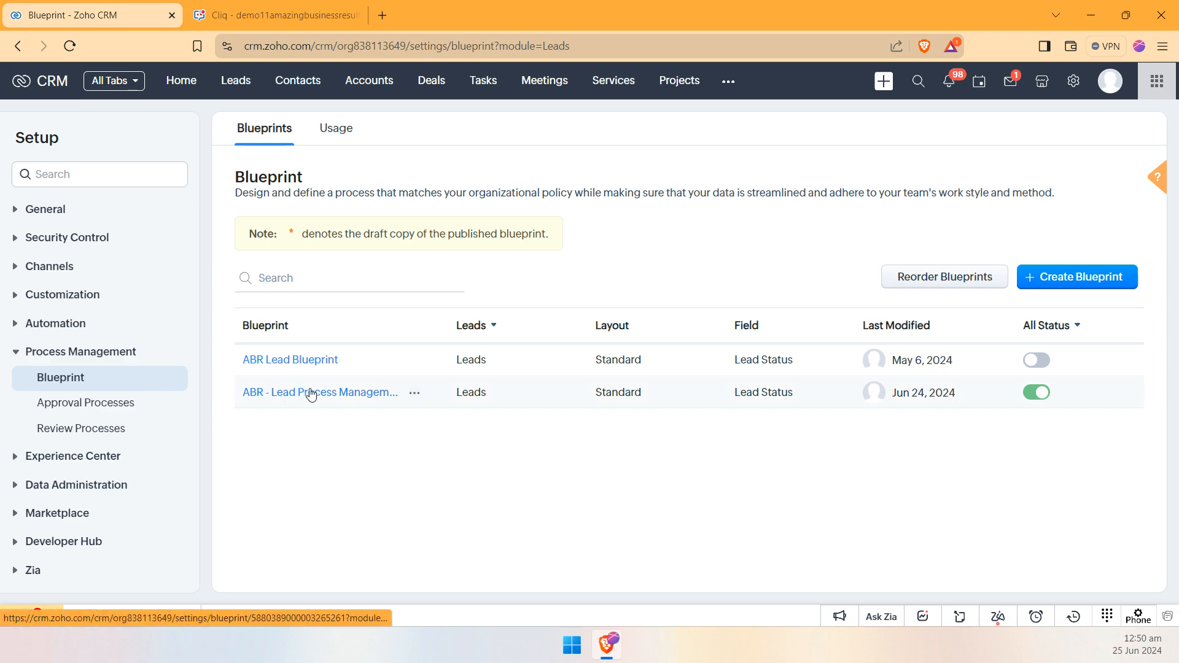
Step: Rename the Attempt to call 1 transition in the ABR - Lead Process Management blueprint to qweasd
{"action": "left_click", "coordinate": [320, 398]}
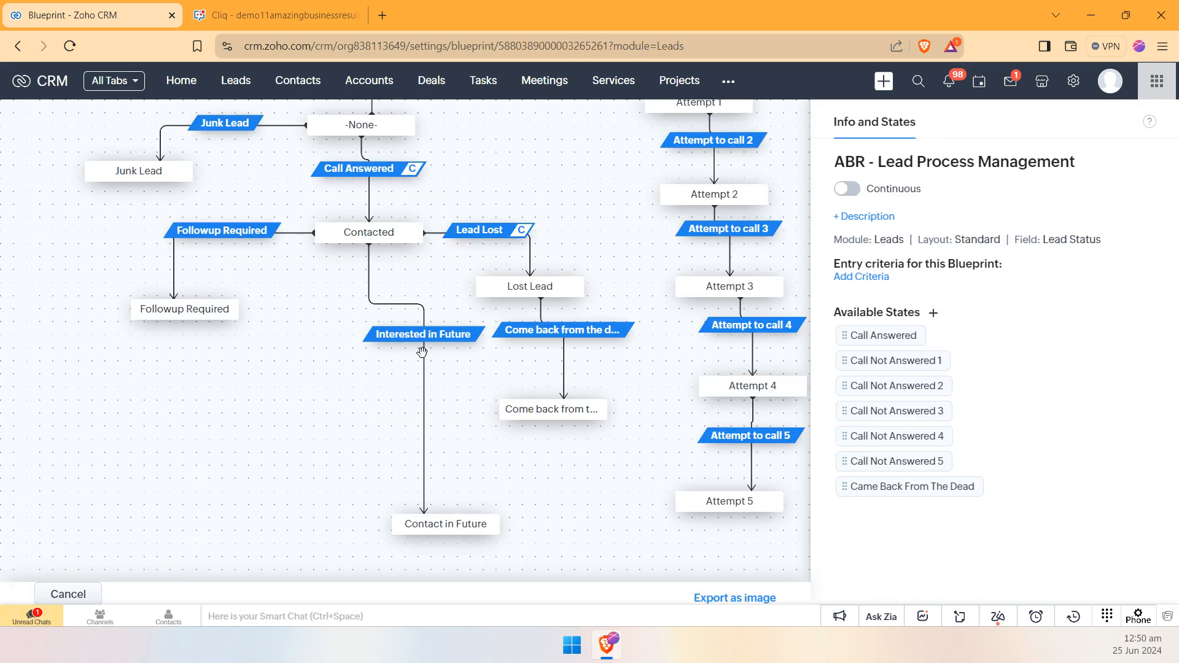
{"action": "left_click_drag", "start_coordinate": [561, 179], "coordinate": [548, 286]}
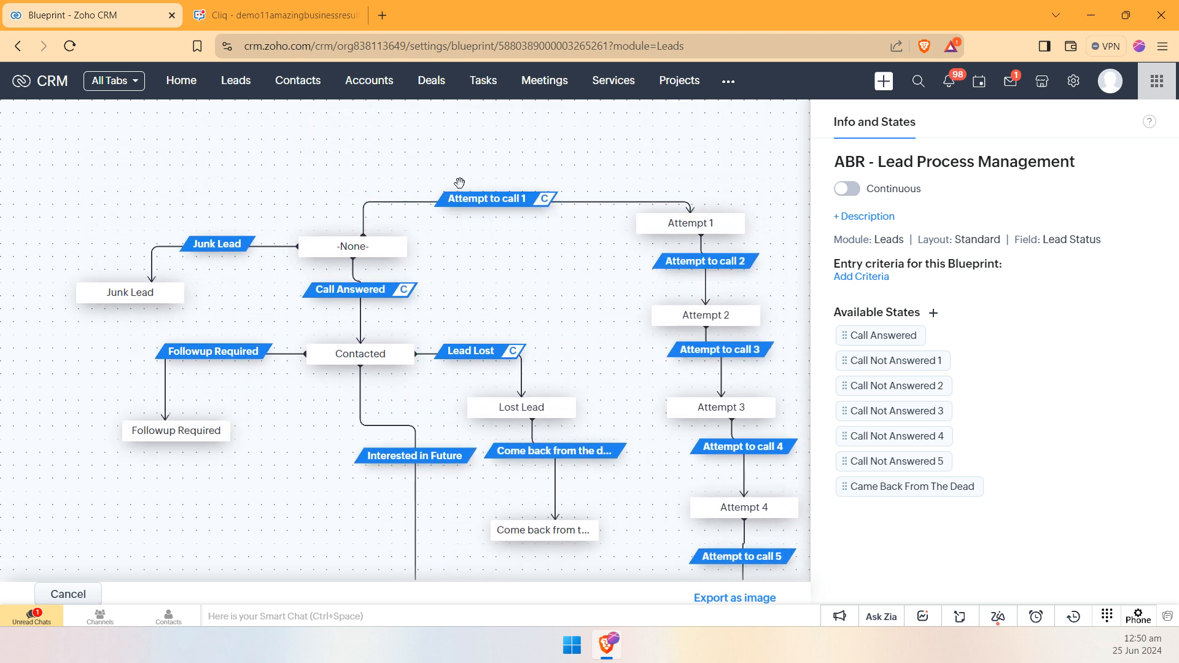
{"action": "left_click", "coordinate": [524, 199]}
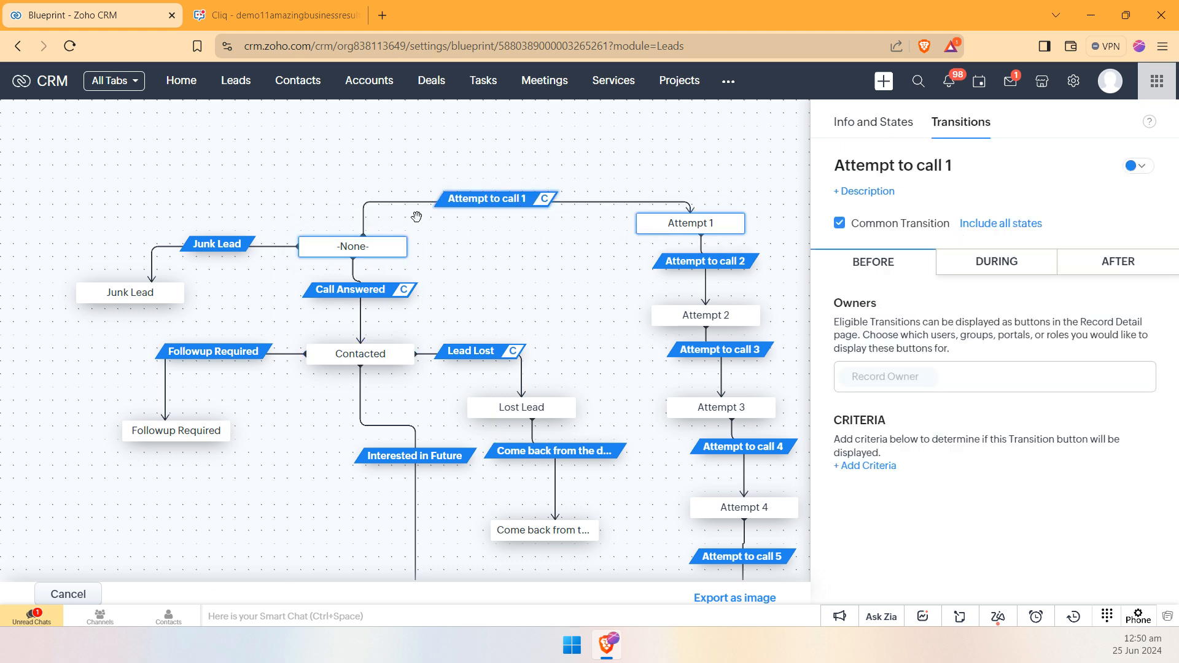
{"action": "left_click", "coordinate": [959, 167]}
{"action": "left_click_drag", "start_coordinate": [959, 168], "coordinate": [864, 173]}
{"action": "left_click_drag", "start_coordinate": [1009, 161], "coordinate": [743, 185]}
{"action": "type", "text": "qweasd"}
{"action": "left_click", "coordinate": [899, 211]}
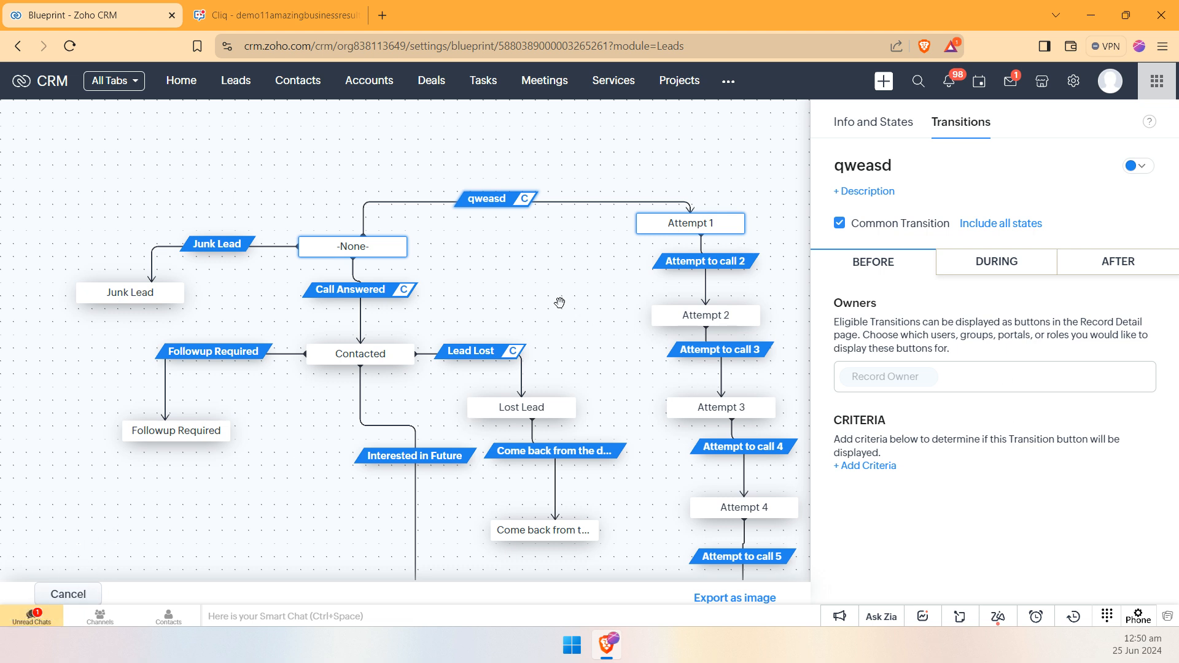
{"action": "left_click", "coordinate": [559, 273]}
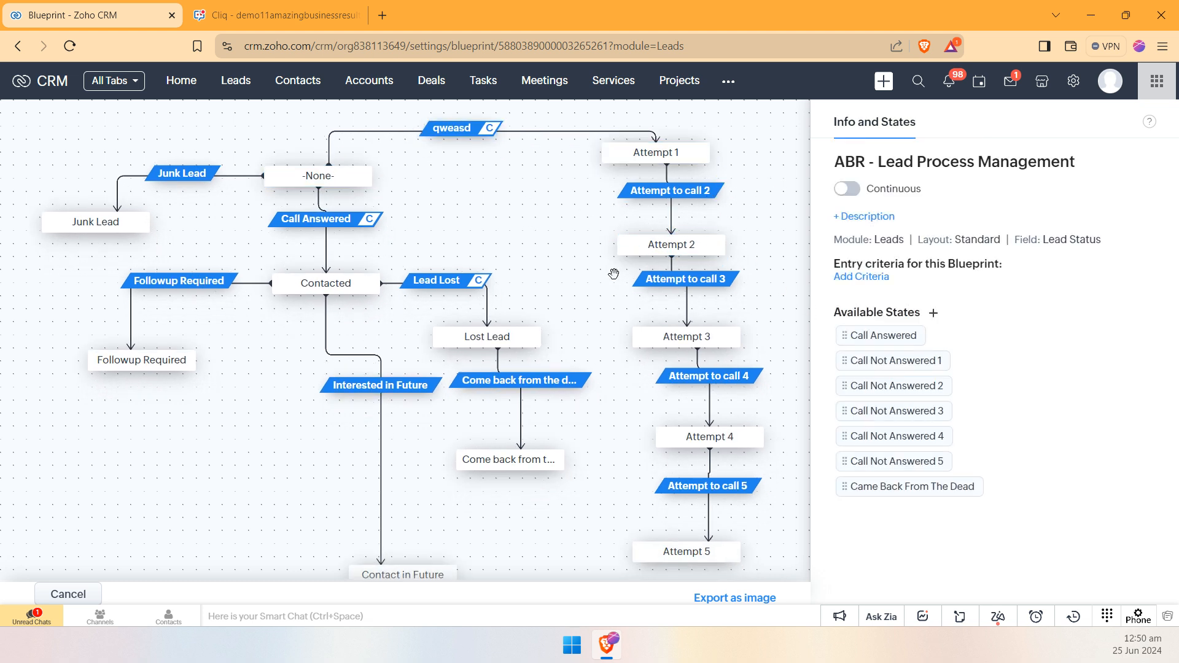
Step: Leave the blueprint editor without saving the changes, and filter the blueprint list to the Leads module
{"action": "left_click", "coordinate": [89, 597]}
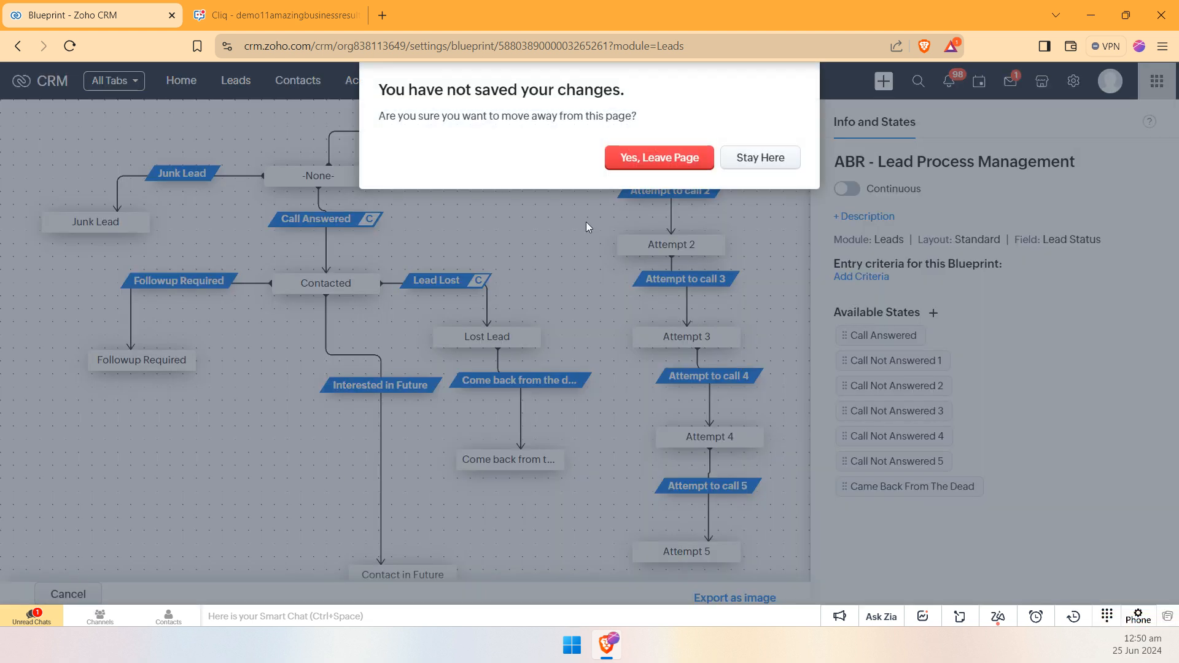
{"action": "left_click", "coordinate": [665, 157]}
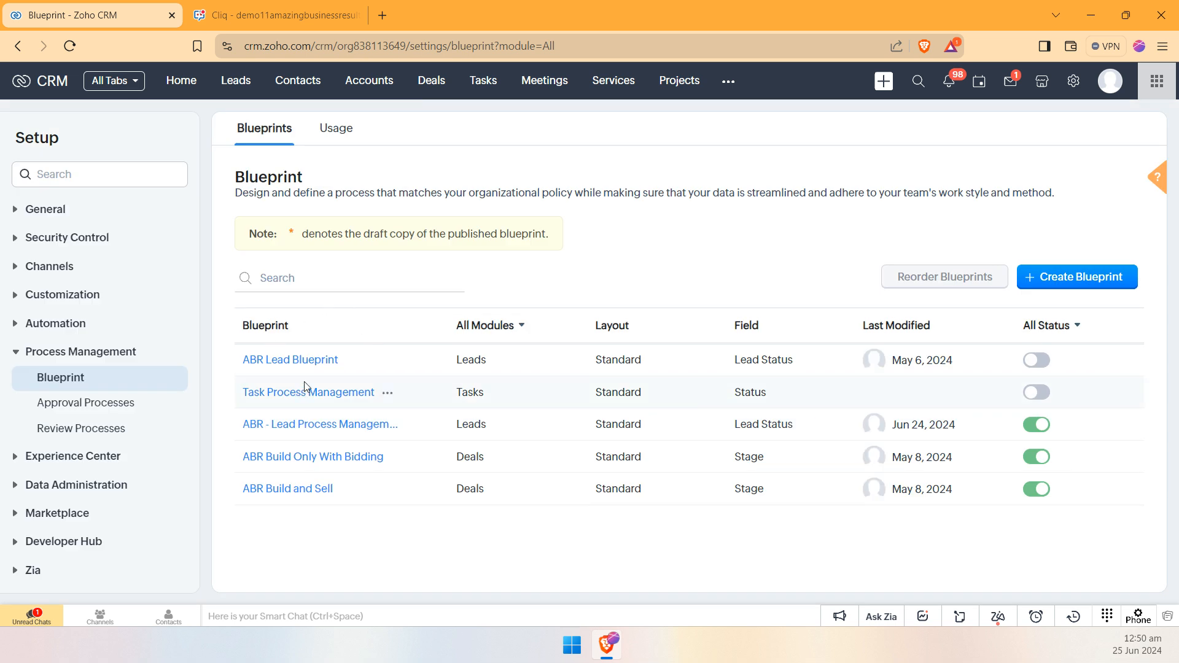
{"action": "left_click", "coordinate": [485, 326]}
{"action": "left_click", "coordinate": [500, 395]}
Step: Start cloning the ABR - Lead Process Management blueprint as an exact copy, with the Standard layout and the Lead Status field
{"action": "mouse_move", "coordinate": [415, 394]}
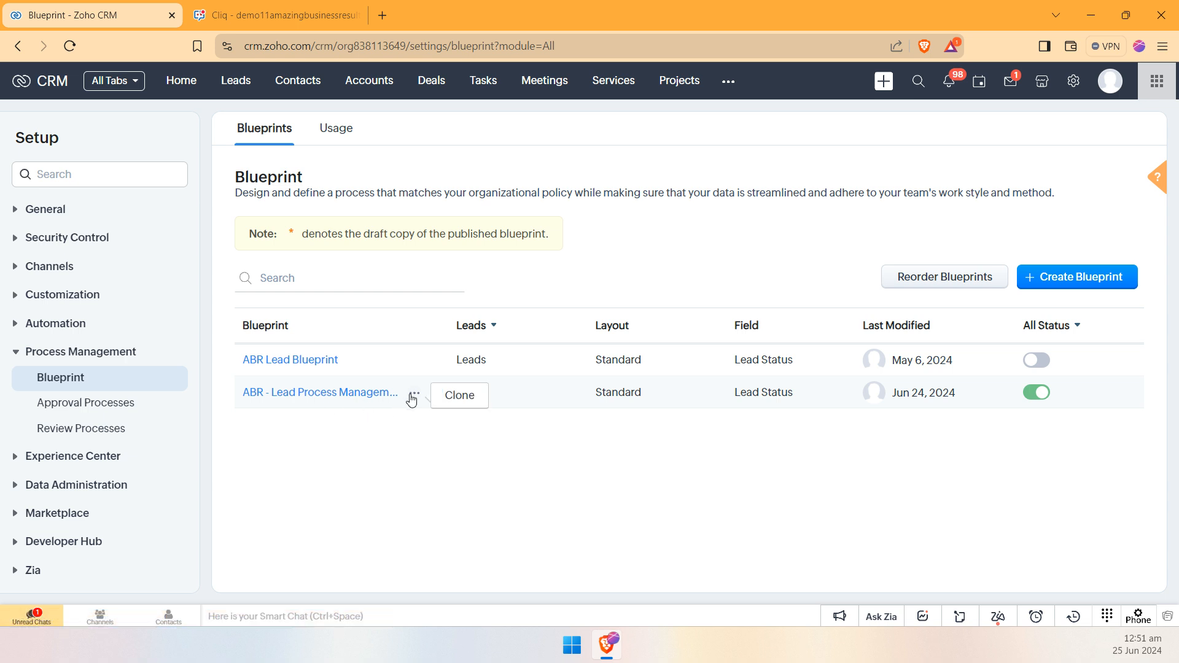
{"action": "left_click", "coordinate": [469, 407]}
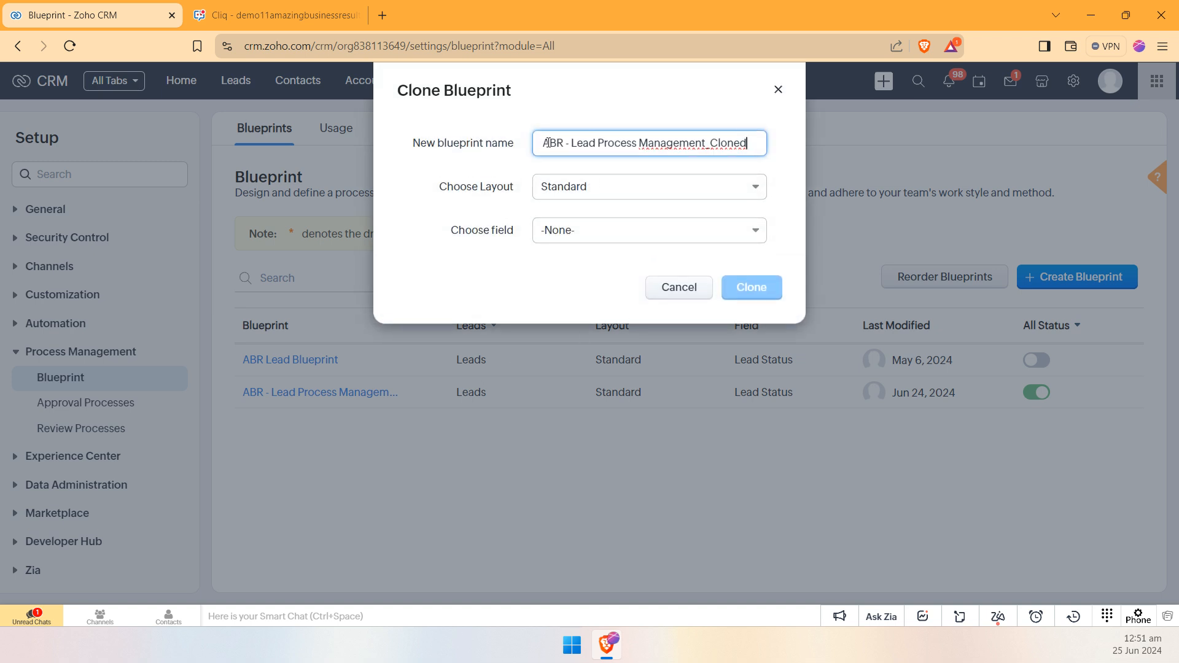
{"action": "left_click", "coordinate": [665, 187]}
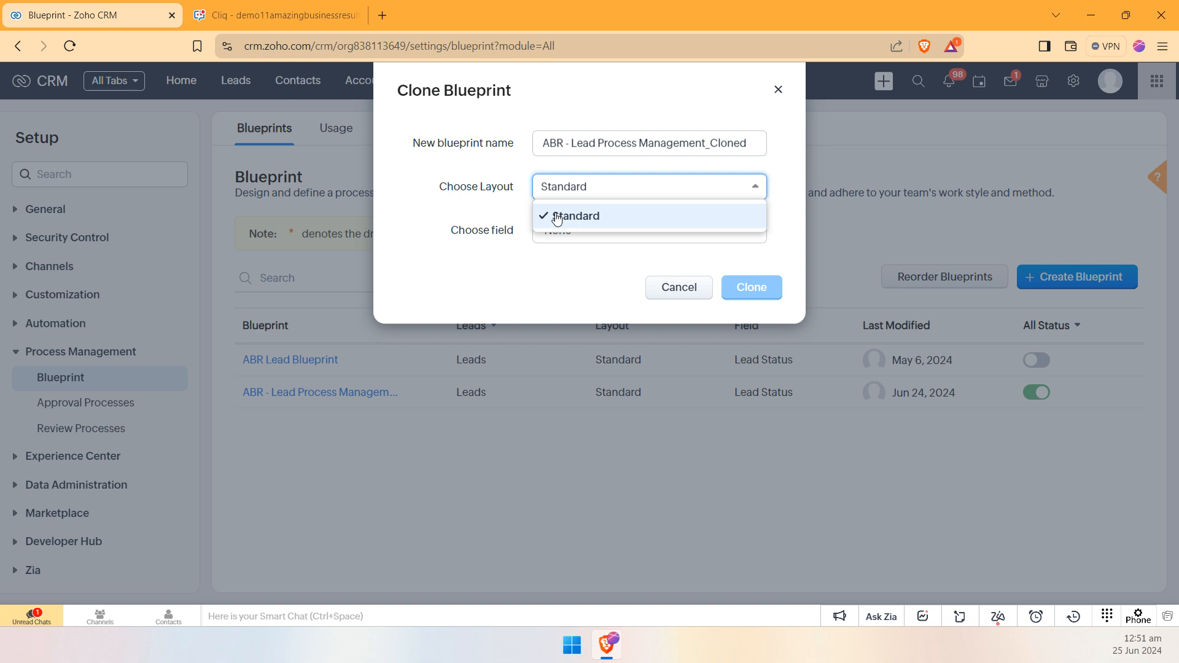
{"action": "left_click", "coordinate": [485, 226]}
{"action": "left_click", "coordinate": [571, 238]}
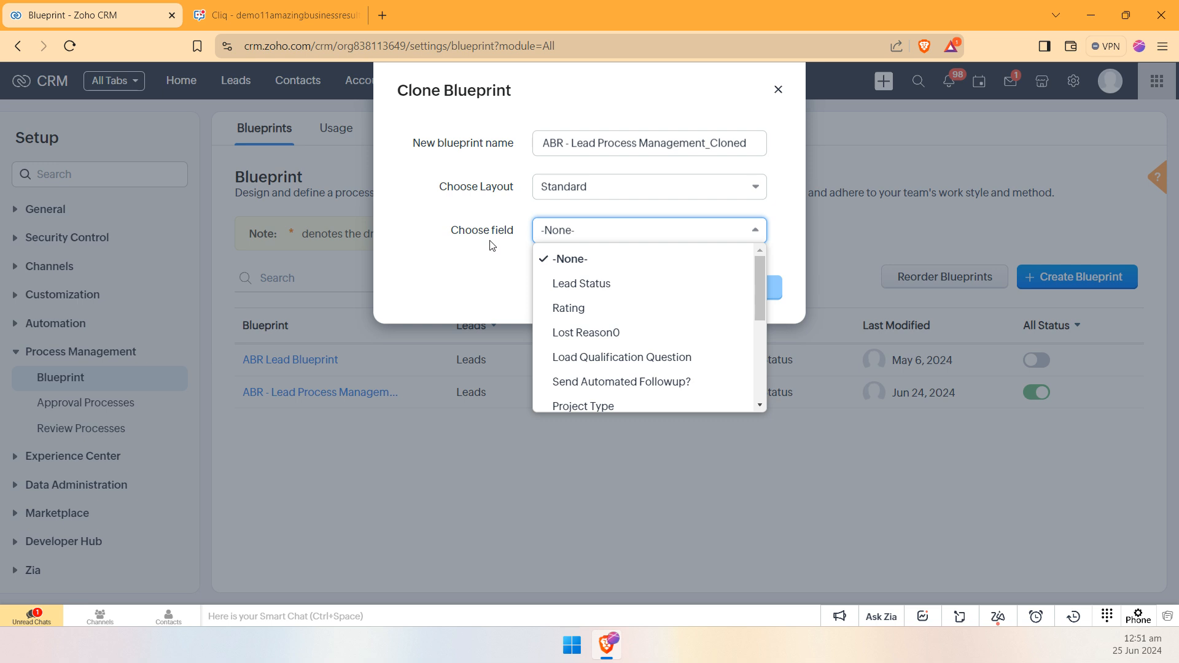
{"action": "left_click", "coordinate": [609, 288]}
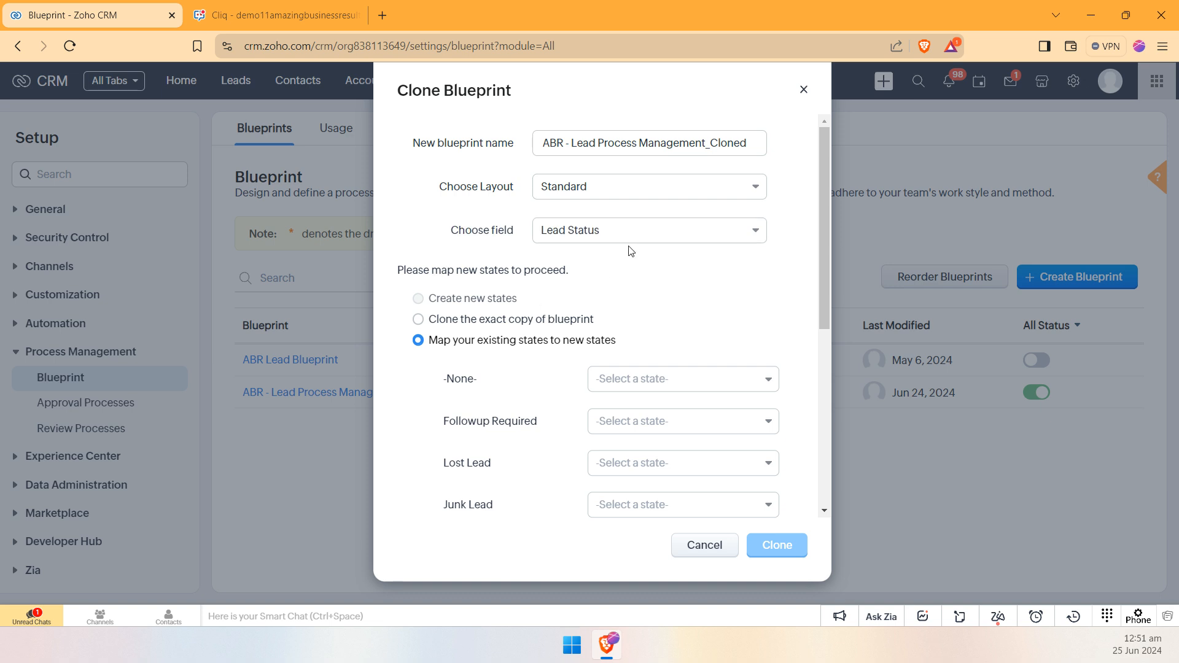
{"action": "left_click", "coordinate": [460, 322]}
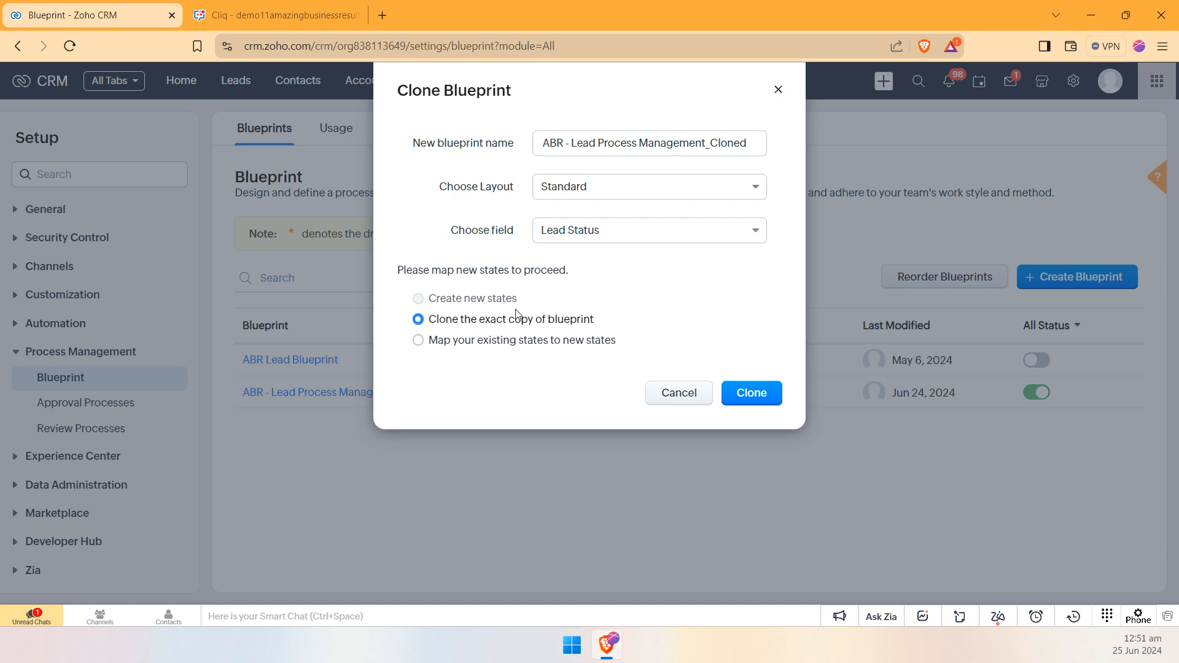
Step: Switch the clone to mapping existing states to new states, and review the states to map
{"action": "left_click", "coordinate": [507, 341]}
{"action": "scroll", "coordinate": [655, 273], "scroll_direction": "down", "scroll_amount": 1}
{"action": "scroll", "coordinate": [649, 296], "scroll_direction": "up", "scroll_amount": 1}
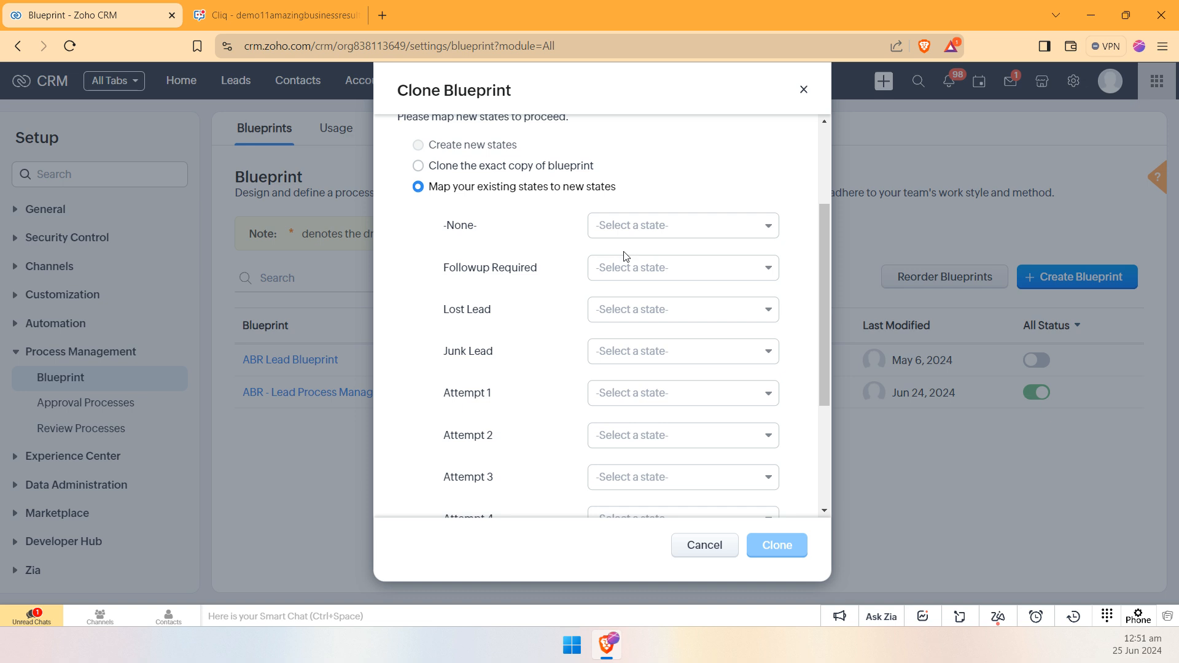
{"action": "left_click_drag", "start_coordinate": [450, 238], "coordinate": [451, 349]}
{"action": "left_click", "coordinate": [502, 356]}
{"action": "scroll", "coordinate": [516, 356], "scroll_direction": "down", "scroll_amount": 3}
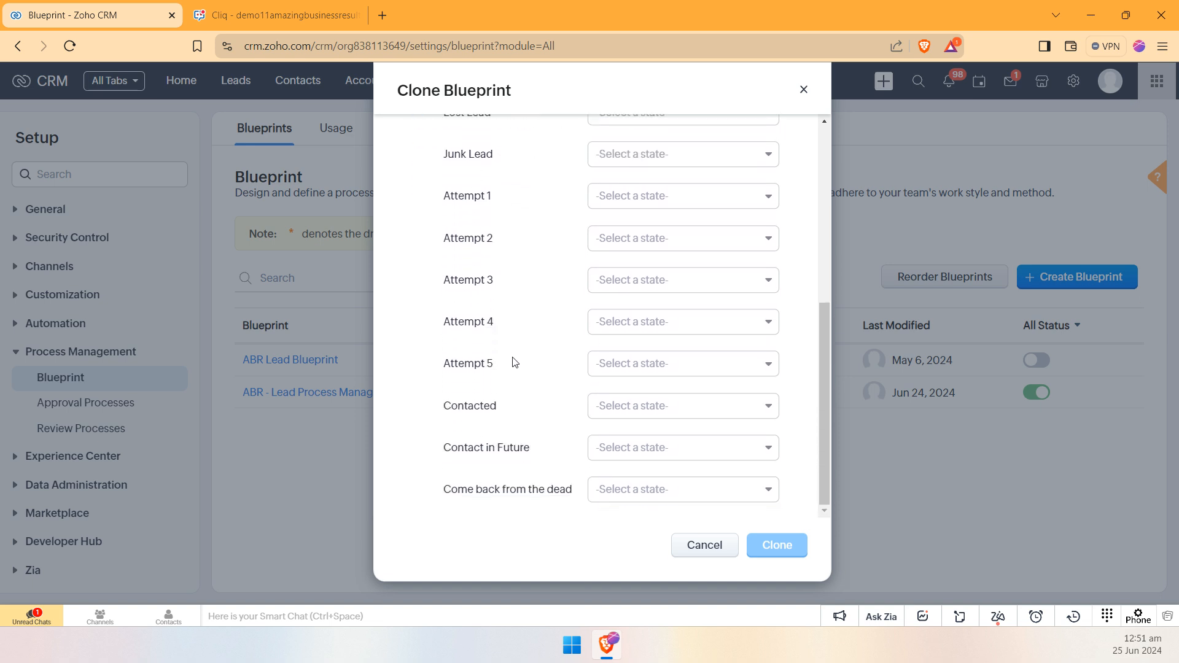
{"action": "scroll", "coordinate": [514, 362], "scroll_direction": "up", "scroll_amount": 3}
Step: Look through the available target states and map the Lost Lead state to Junk Lead
{"action": "left_click", "coordinate": [675, 267]}
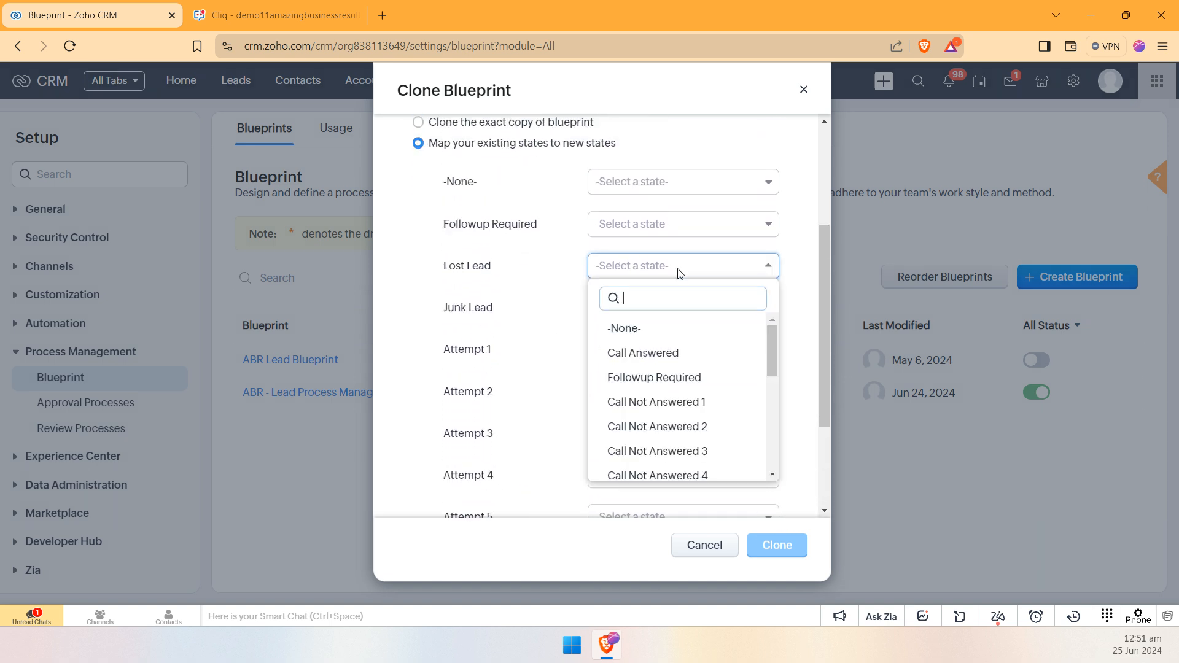
{"action": "scroll", "coordinate": [676, 362], "scroll_direction": "down", "scroll_amount": 3}
{"action": "scroll", "coordinate": [673, 363], "scroll_direction": "down", "scroll_amount": 3}
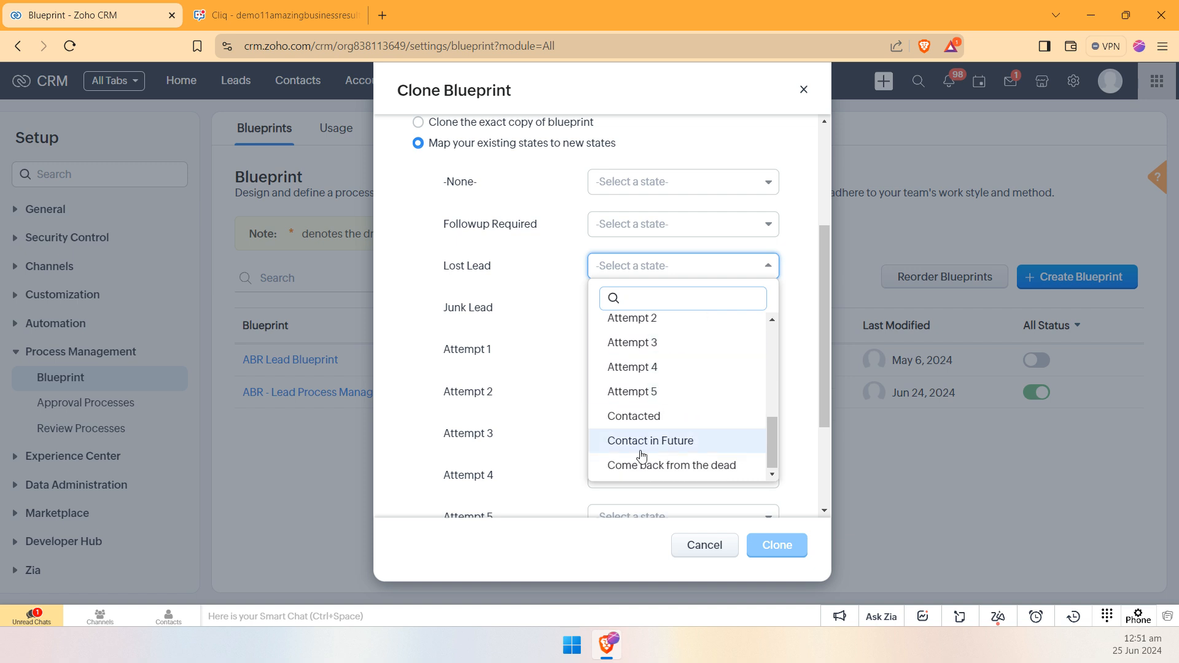
{"action": "scroll", "coordinate": [682, 413], "scroll_direction": "up", "scroll_amount": 2}
{"action": "scroll", "coordinate": [685, 413], "scroll_direction": "up", "scroll_amount": 2}
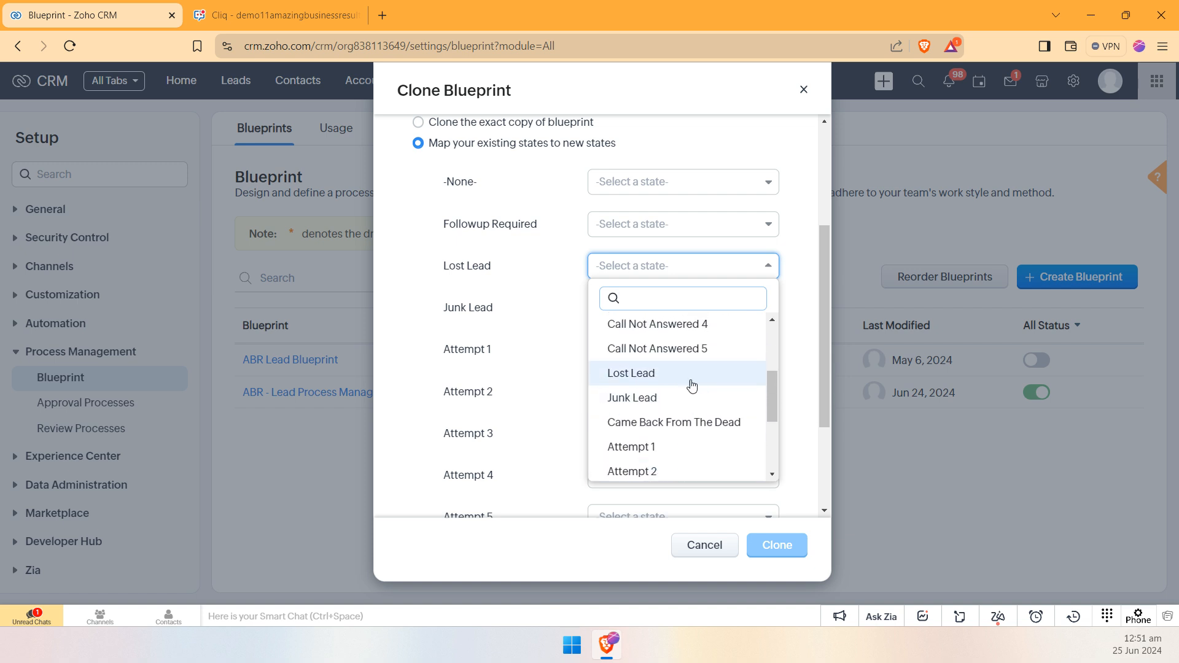
{"action": "left_click", "coordinate": [641, 402]}
Step: Map the Followup Required state to Followup Required and the -None- state to Call Not Answered 1
{"action": "left_click", "coordinate": [668, 224]}
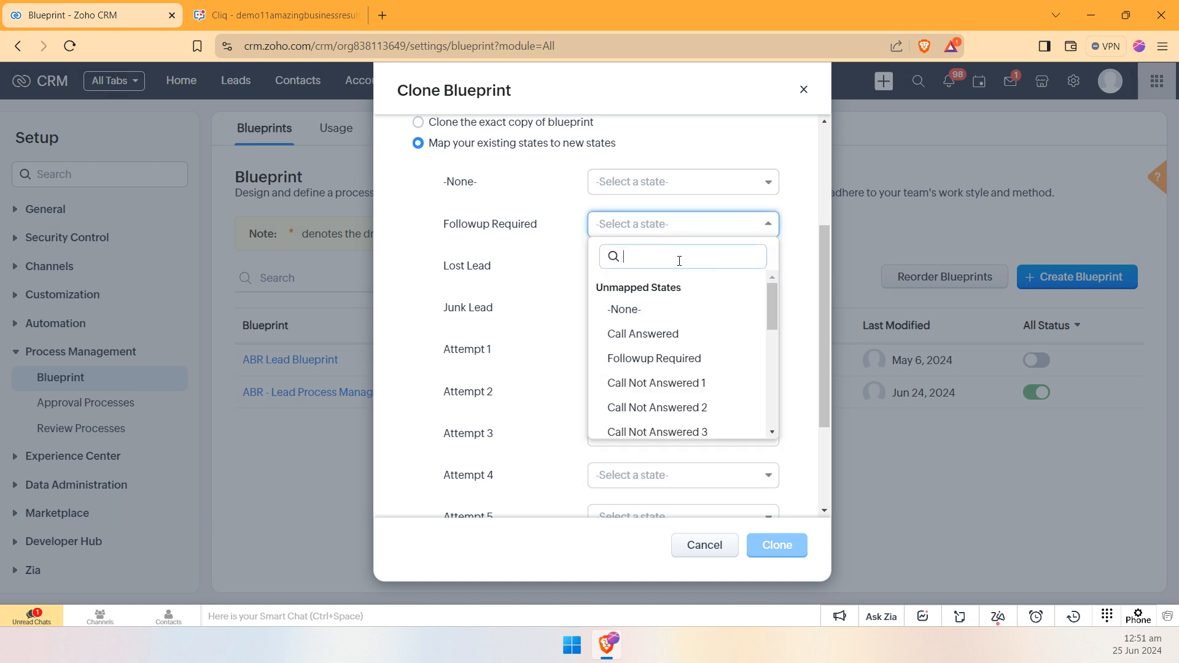
{"action": "left_click", "coordinate": [678, 358]}
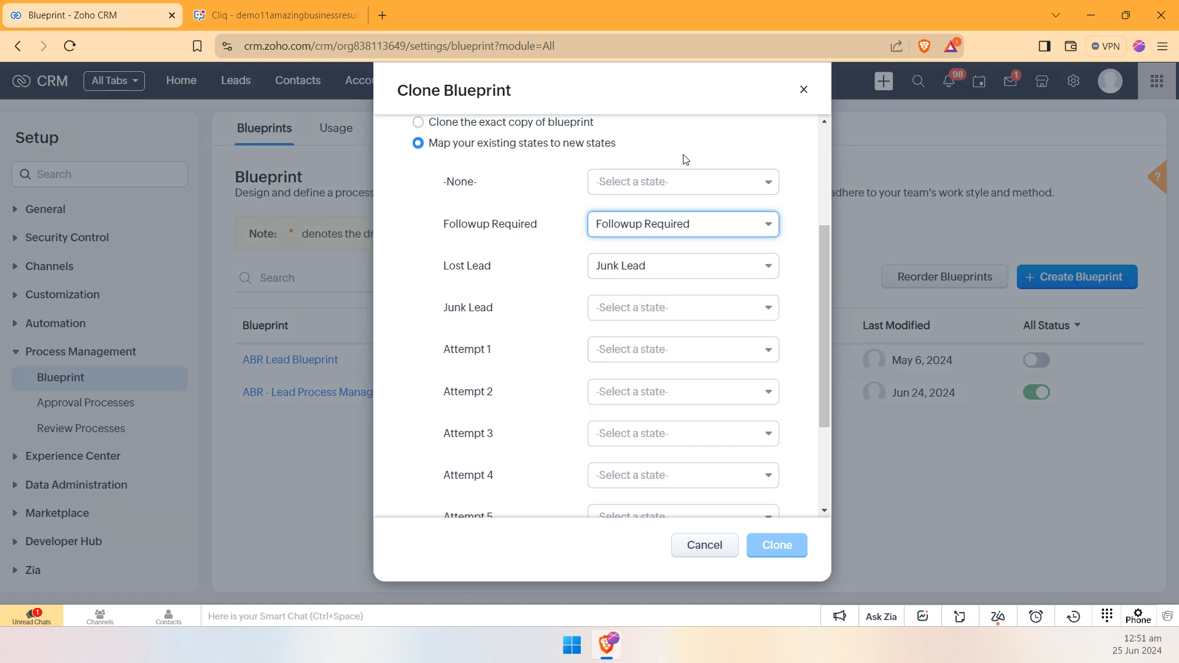
{"action": "left_click", "coordinate": [645, 183]}
{"action": "left_click", "coordinate": [678, 317]}
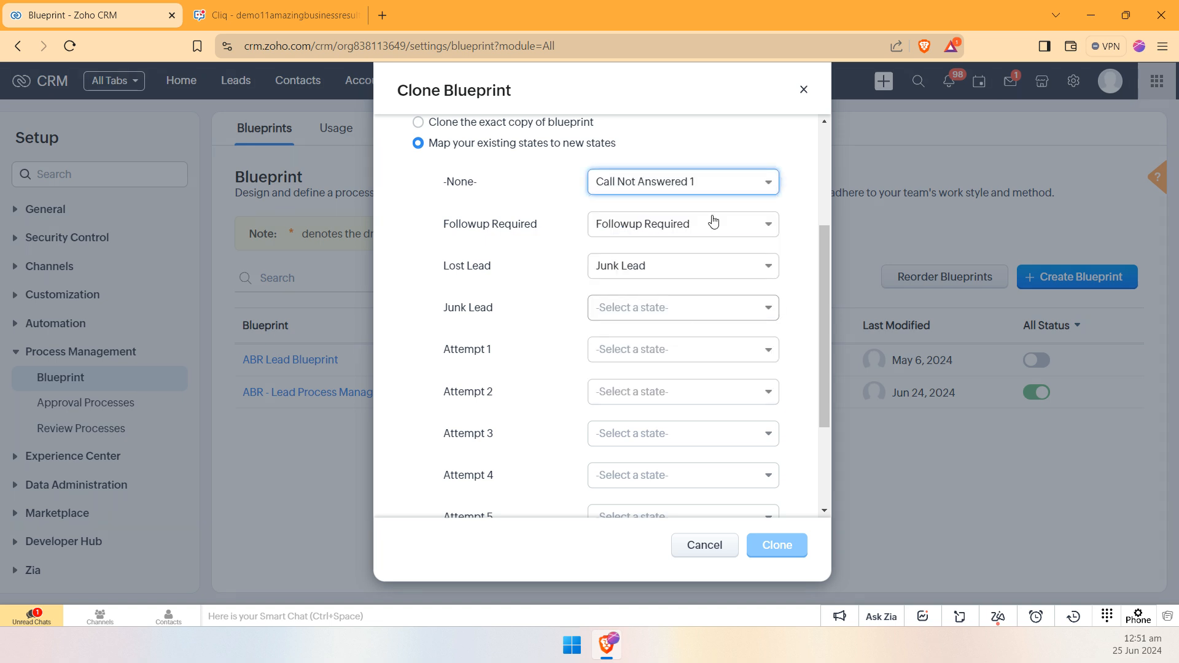
{"action": "left_click", "coordinate": [702, 179]}
{"action": "scroll", "coordinate": [654, 305], "scroll_direction": "up", "scroll_amount": 8}
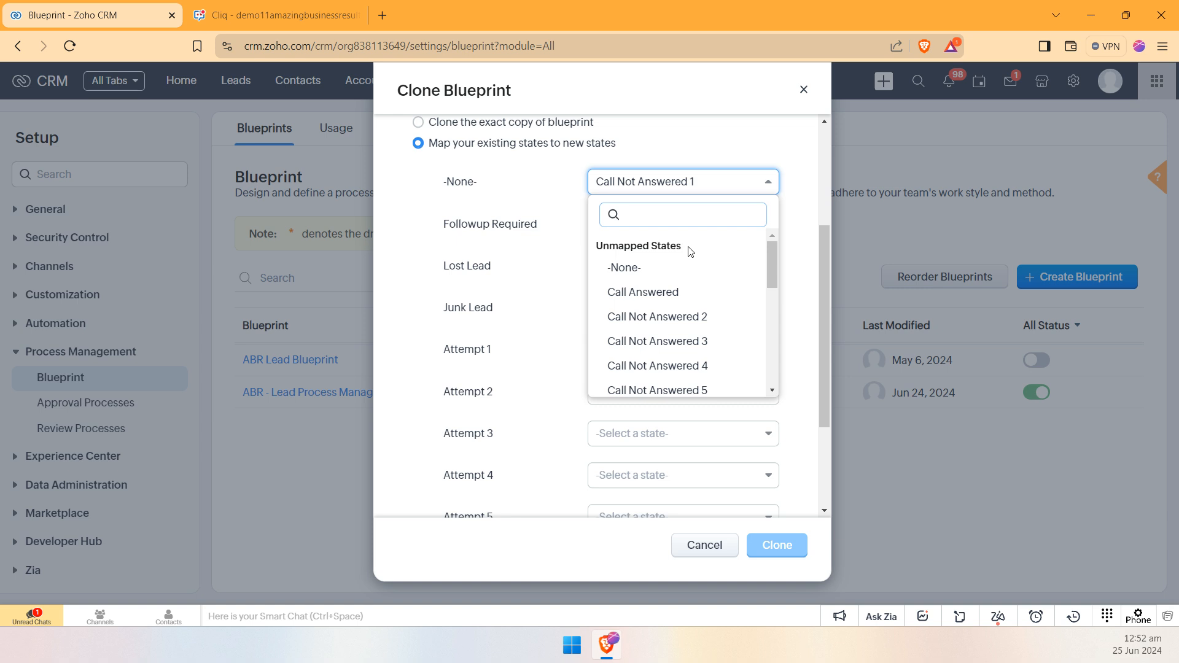
{"action": "left_click", "coordinate": [565, 281]}
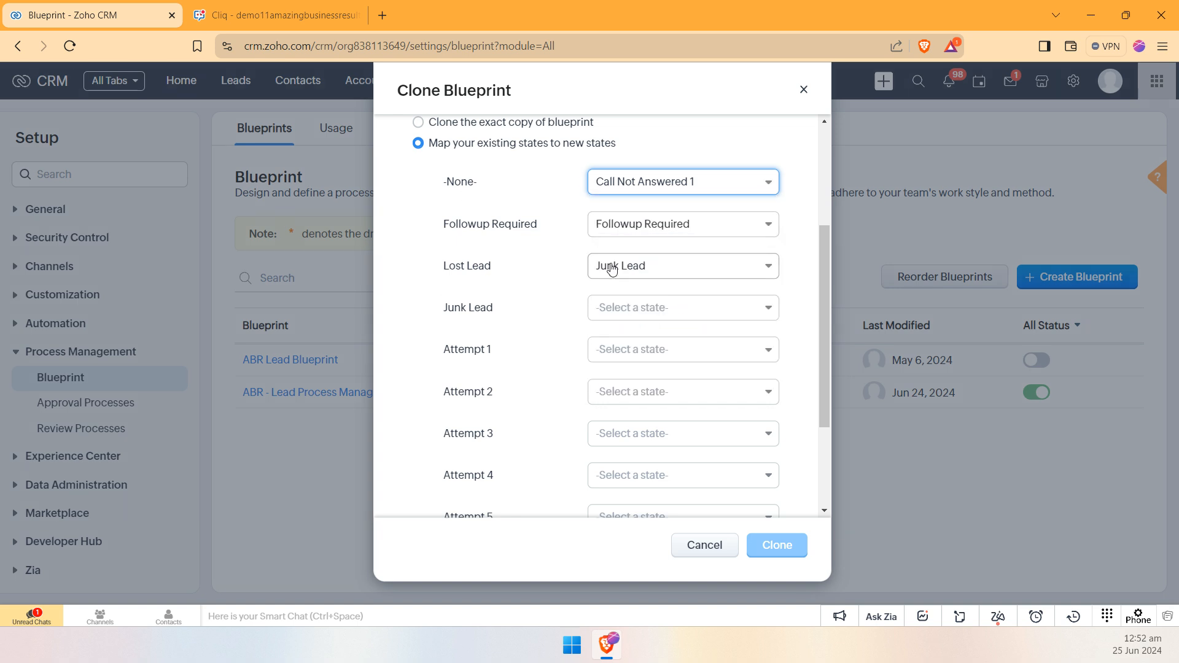
Step: Examine the mapped and unmapped options for Junk Lead, and the remaining states that still need mapping
{"action": "left_click", "coordinate": [719, 313]}
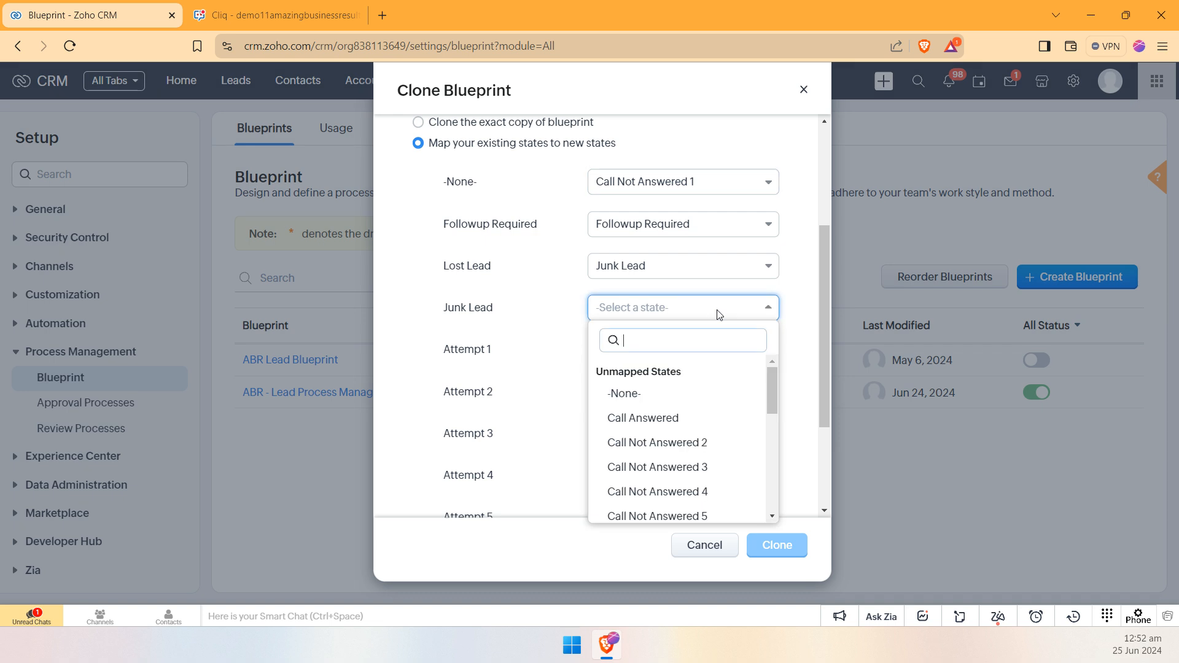
{"action": "scroll", "coordinate": [689, 387], "scroll_direction": "down", "scroll_amount": 6}
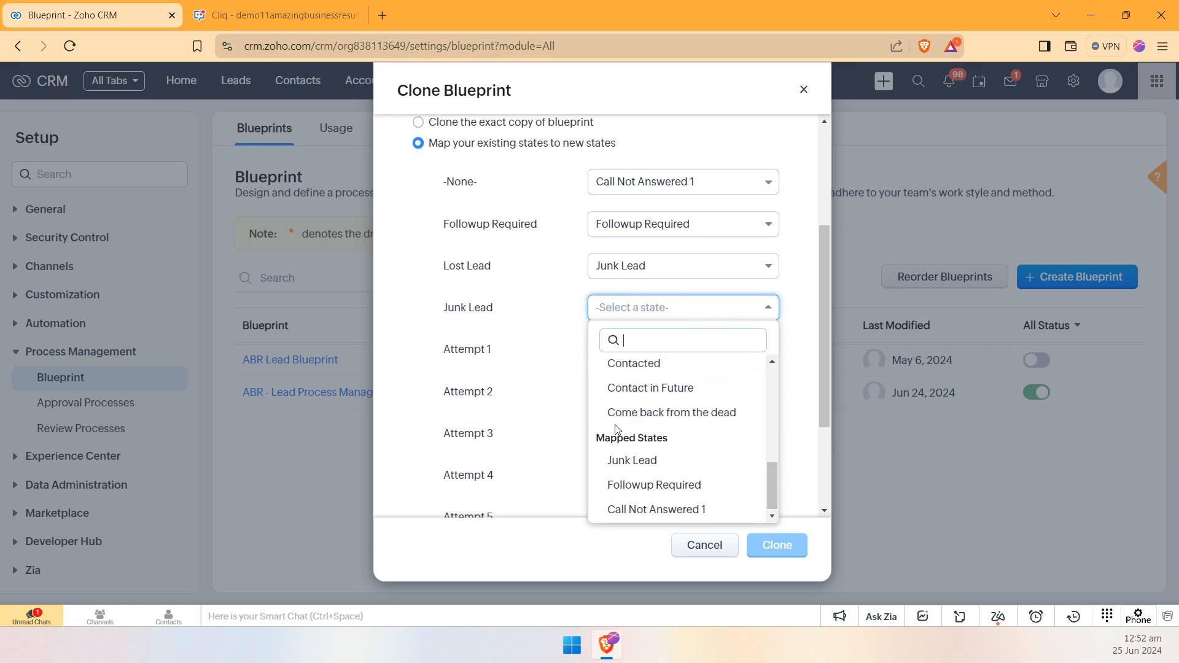
{"action": "scroll", "coordinate": [669, 418], "scroll_direction": "up", "scroll_amount": 5}
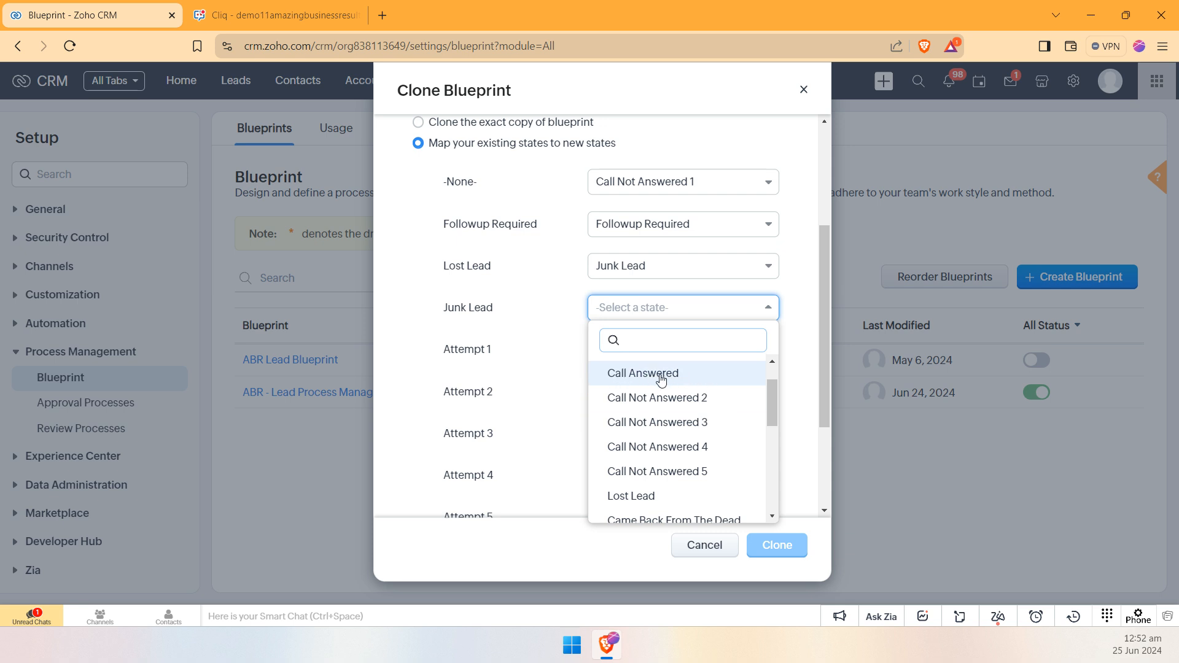
{"action": "left_click", "coordinate": [530, 382]}
{"action": "scroll", "coordinate": [649, 360], "scroll_direction": "down", "scroll_amount": 3}
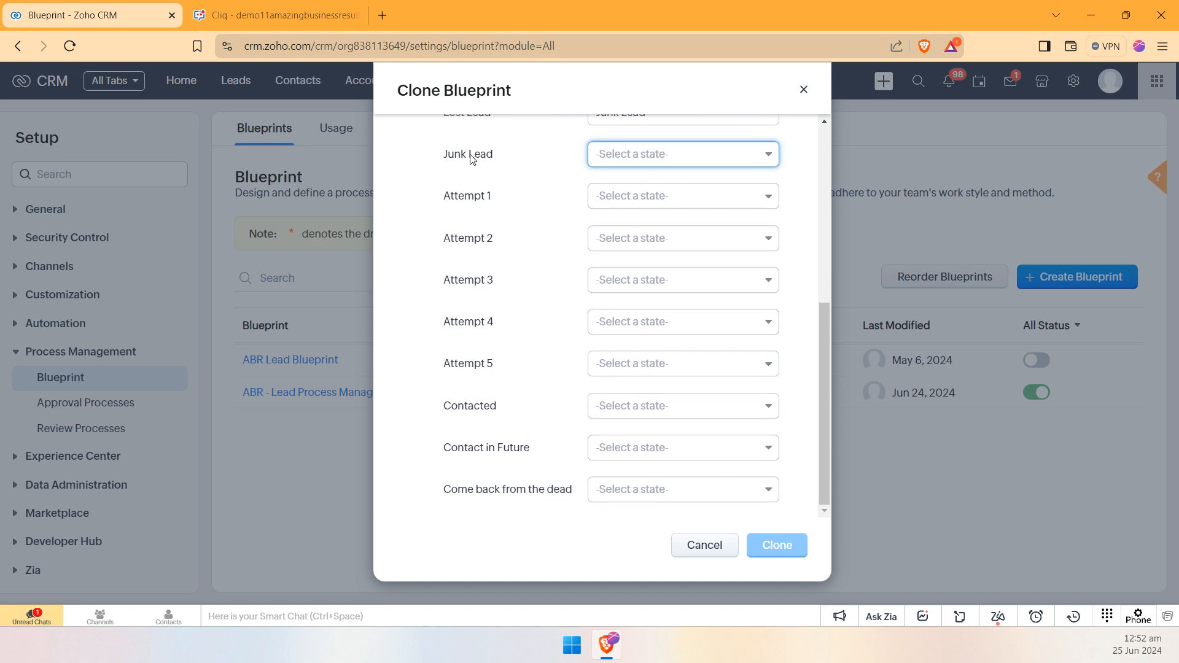
{"action": "left_click_drag", "start_coordinate": [433, 160], "coordinate": [496, 161]}
{"action": "left_click_drag", "start_coordinate": [443, 196], "coordinate": [494, 202]}
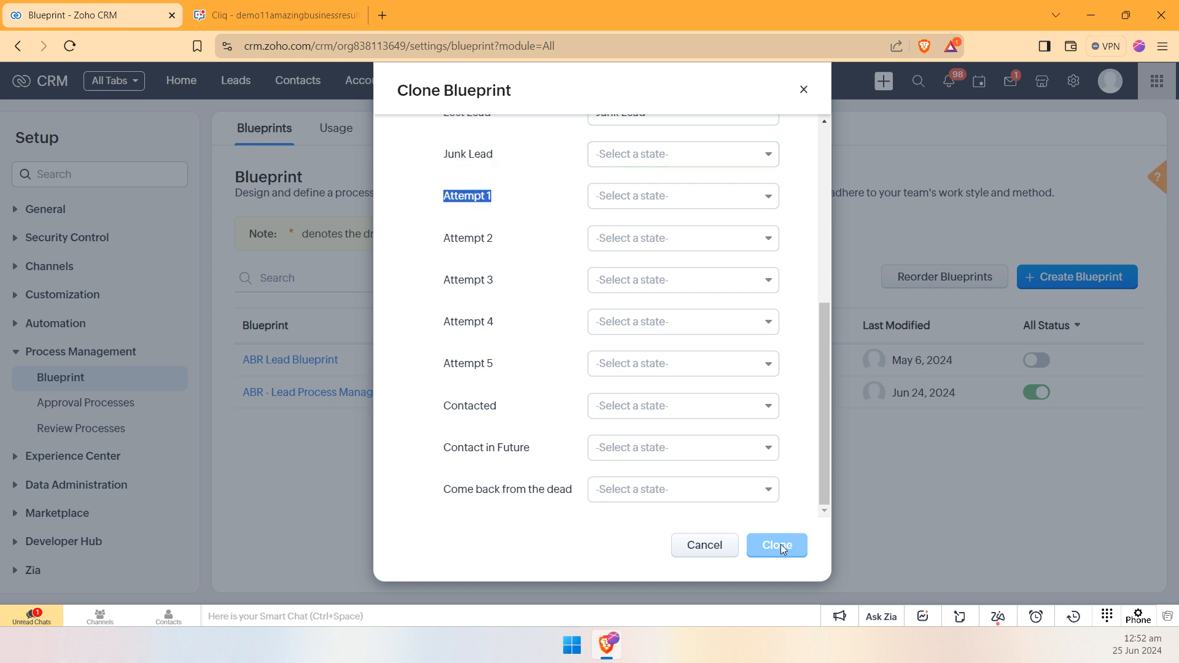
{"action": "left_click_drag", "start_coordinate": [450, 363], "coordinate": [510, 381]}
{"action": "left_click_drag", "start_coordinate": [451, 406], "coordinate": [405, 447]}
{"action": "scroll", "coordinate": [642, 411], "scroll_direction": "up", "scroll_amount": 3}
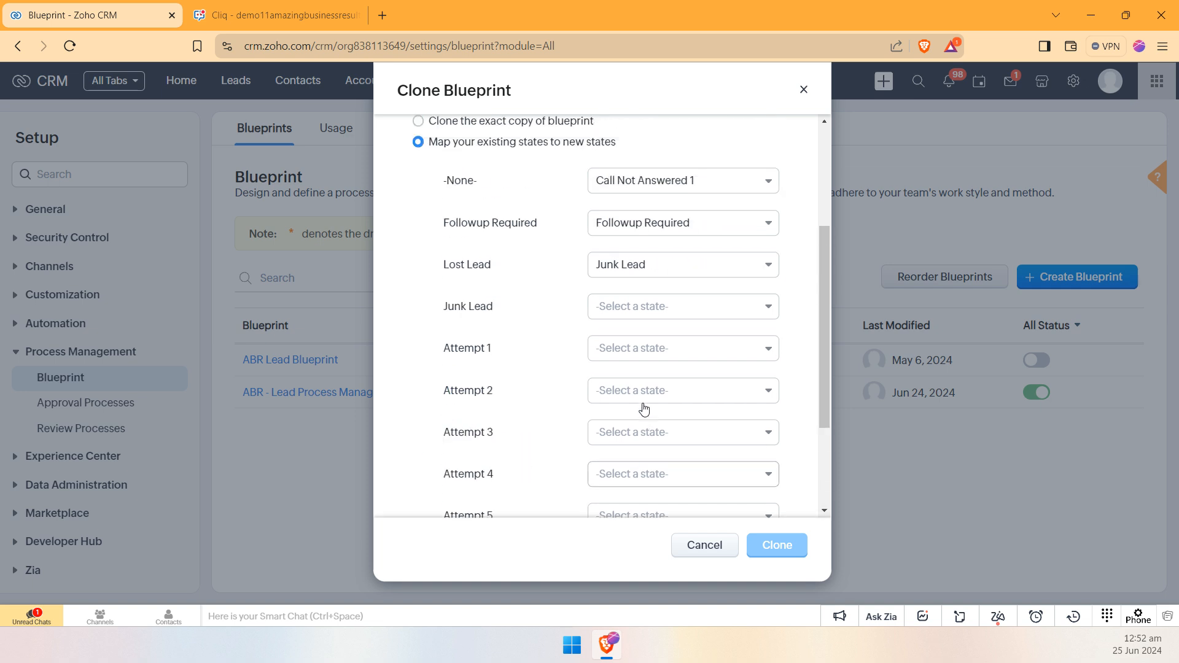
Step: Map Junk Lead to Call Answered, Attempt 1 to -None-, and Attempt 2 to Call Not Answered 3
{"action": "left_click", "coordinate": [656, 307]}
{"action": "left_click", "coordinate": [669, 417]}
{"action": "left_click", "coordinate": [686, 354]}
{"action": "left_click", "coordinate": [642, 437]}
{"action": "left_click", "coordinate": [695, 391]}
{"action": "left_click", "coordinate": [624, 500]}
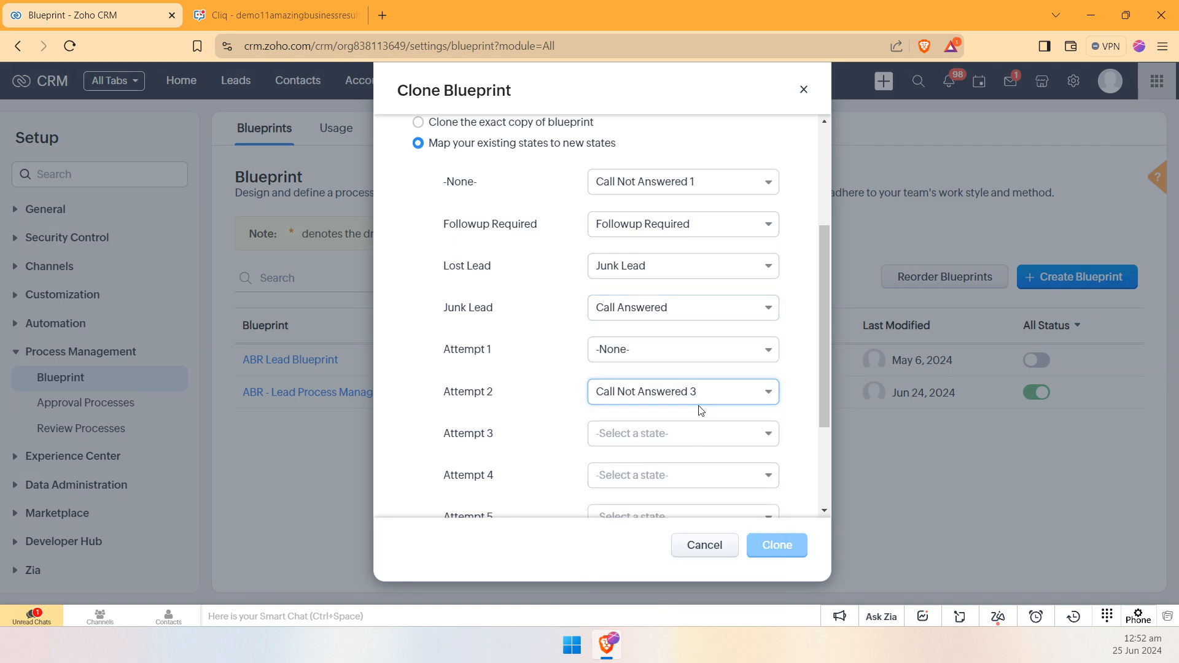
Step: Map Attempt 3 to Call Not Answered 5 and Attempt 4 to Call Not Answered 2
{"action": "left_click", "coordinate": [651, 433]}
{"action": "left_click", "coordinate": [710, 340]}
{"action": "scroll", "coordinate": [644, 392], "scroll_direction": "down", "scroll_amount": 3}
{"action": "left_click", "coordinate": [639, 321]}
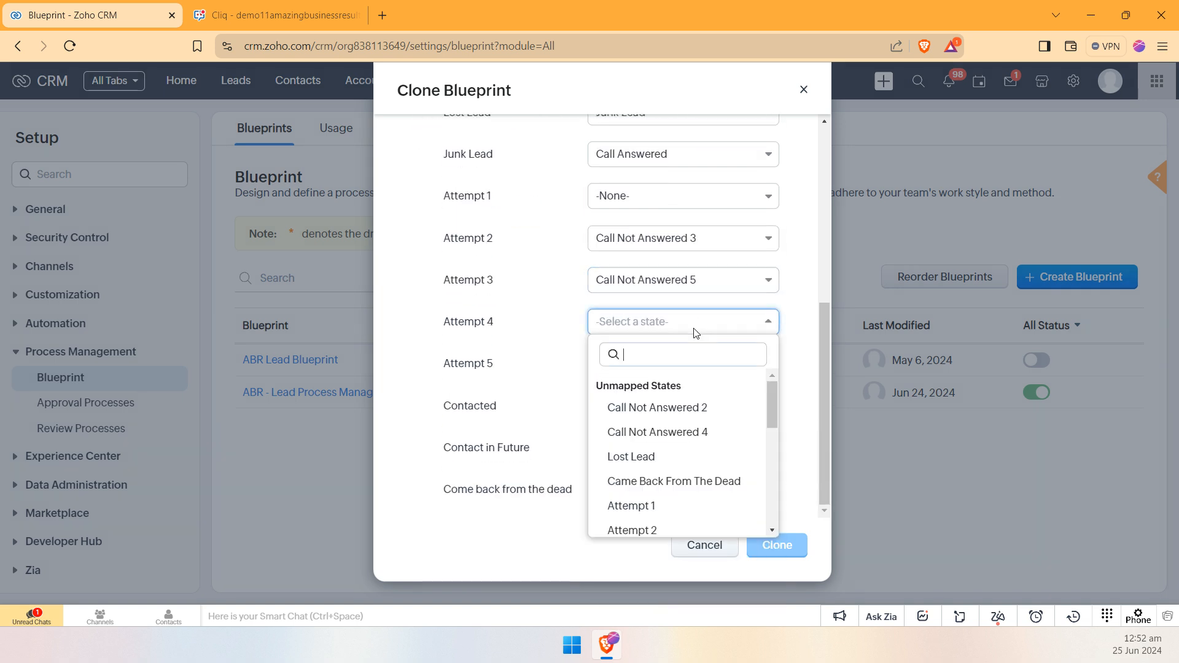
{"action": "left_click", "coordinate": [633, 402]}
Step: Map Attempt 5 to Lost Lead, Contacted to Came Back From The Dead, and Contact in Future to Attempt 2
{"action": "left_click", "coordinate": [660, 363]}
{"action": "left_click", "coordinate": [632, 471]}
{"action": "left_click", "coordinate": [689, 409]}
{"action": "left_click", "coordinate": [615, 519]}
{"action": "left_click", "coordinate": [687, 448]}
{"action": "left_click", "coordinate": [660, 357]}
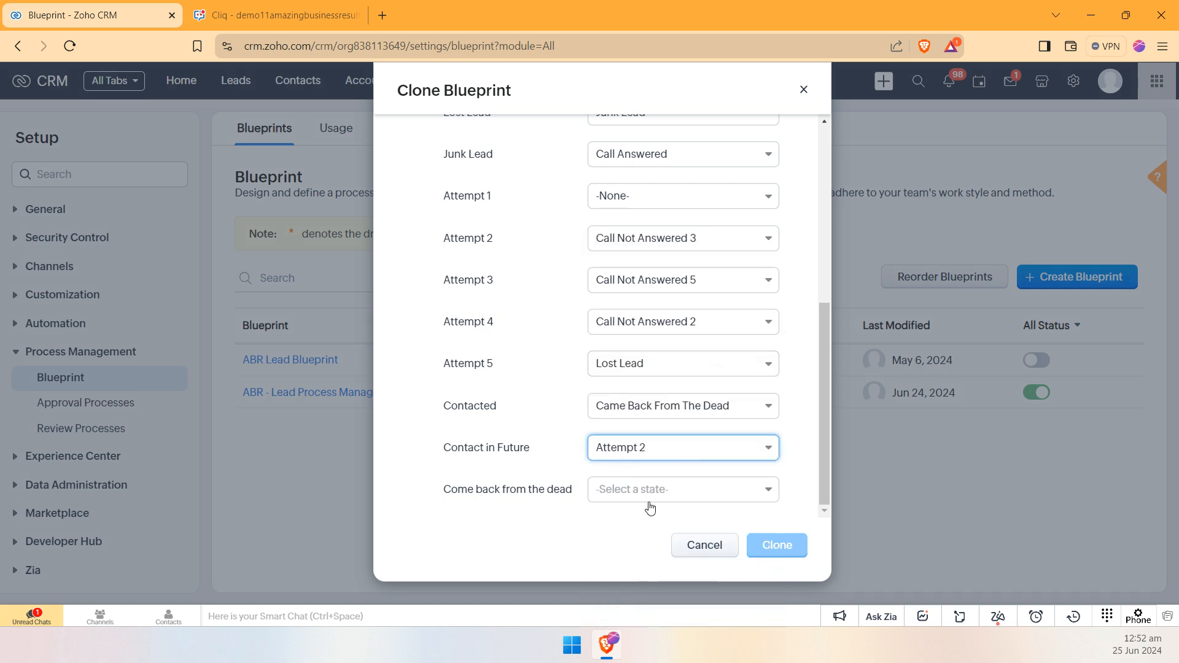
Step: Map Come back from the dead to Attempt 3, review the mappings, and cancel the blueprint cloning
{"action": "left_click", "coordinate": [665, 482]}
{"action": "left_click", "coordinate": [638, 397]}
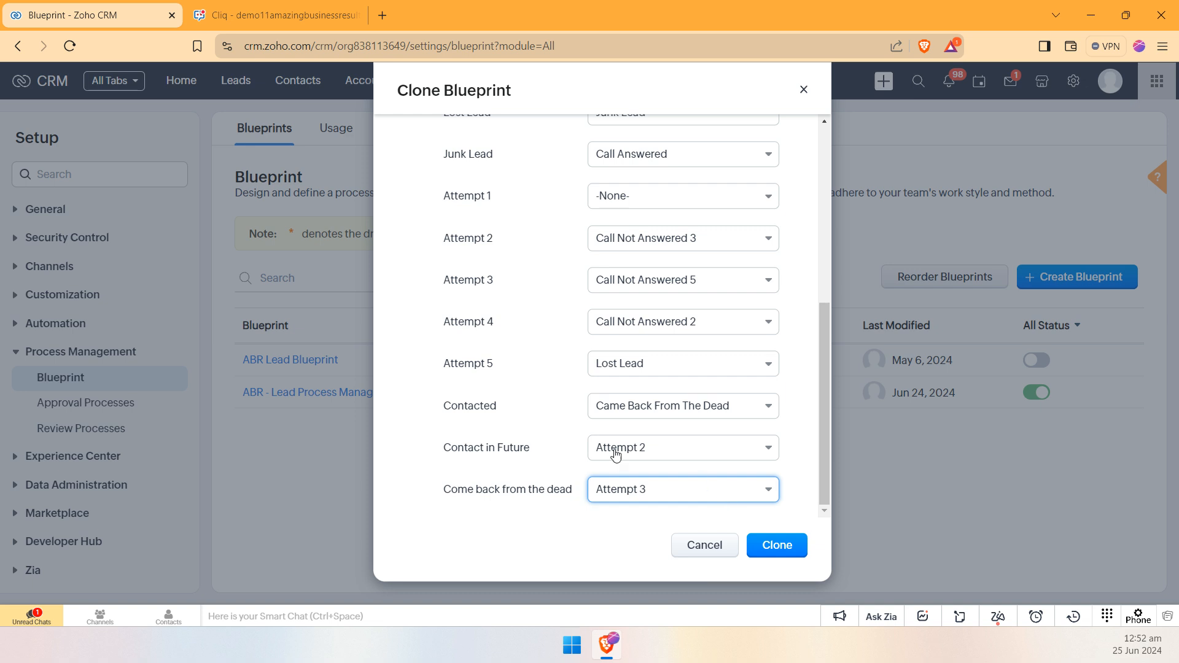
{"action": "scroll", "coordinate": [687, 321], "scroll_direction": "up", "scroll_amount": 5}
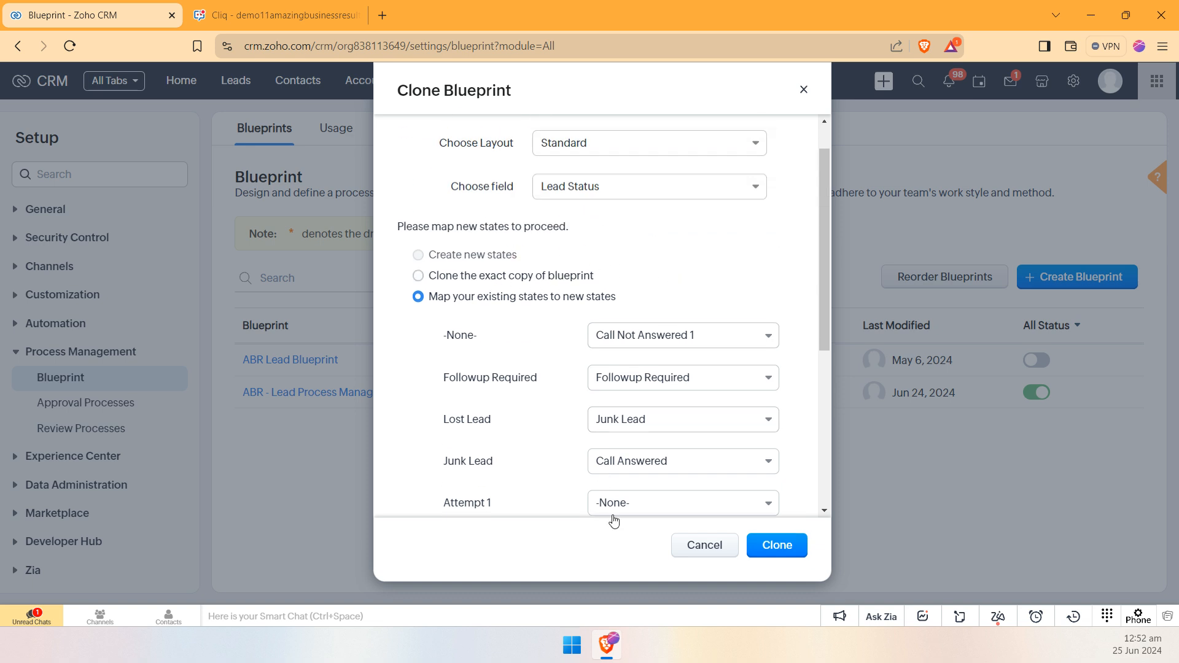
{"action": "left_click", "coordinate": [687, 556]}
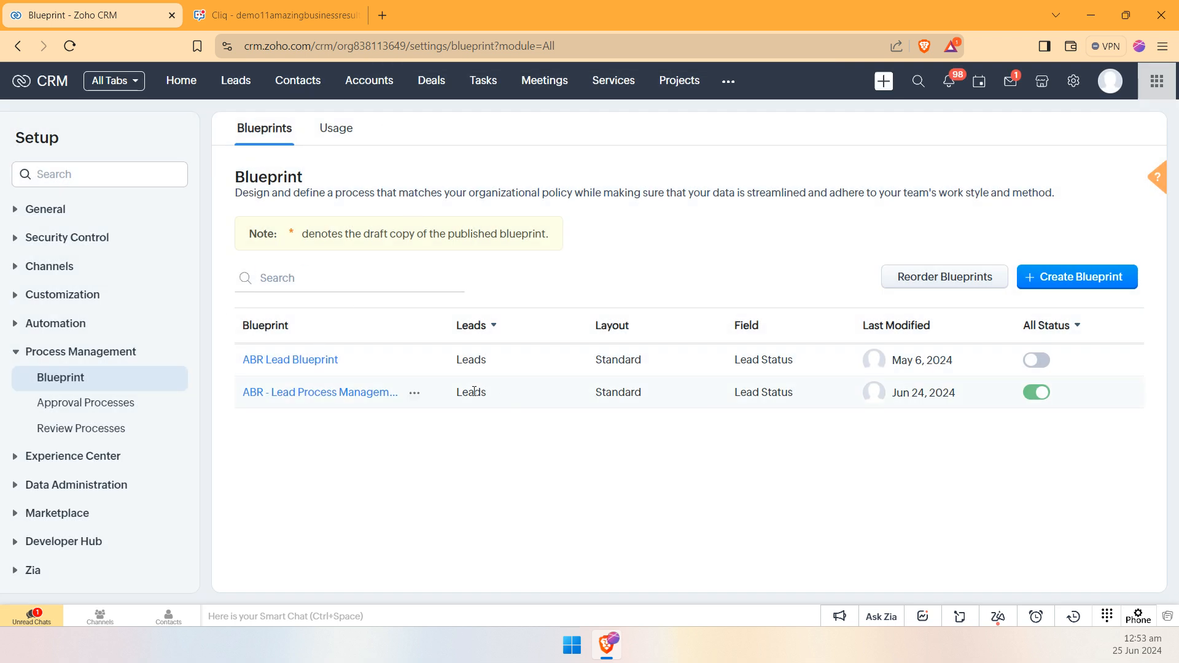
Step: Start a new lead, enter the contact's last name and ABR as the company, and submit it
{"action": "left_click", "coordinate": [237, 82]}
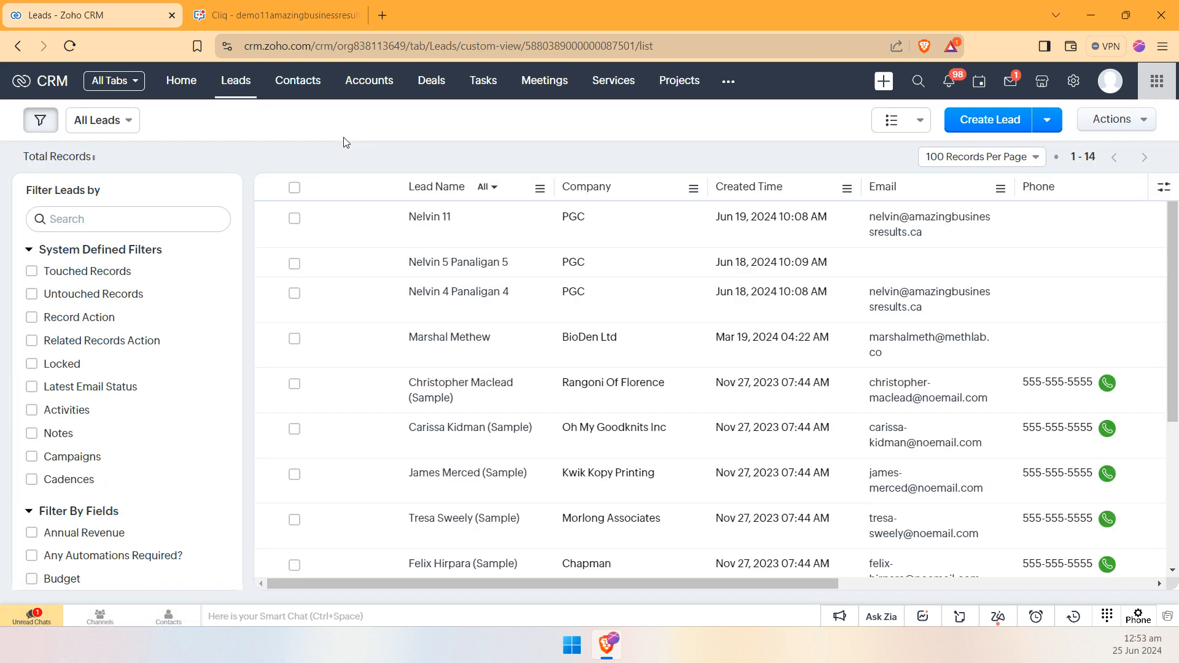
{"action": "left_click", "coordinate": [972, 118]}
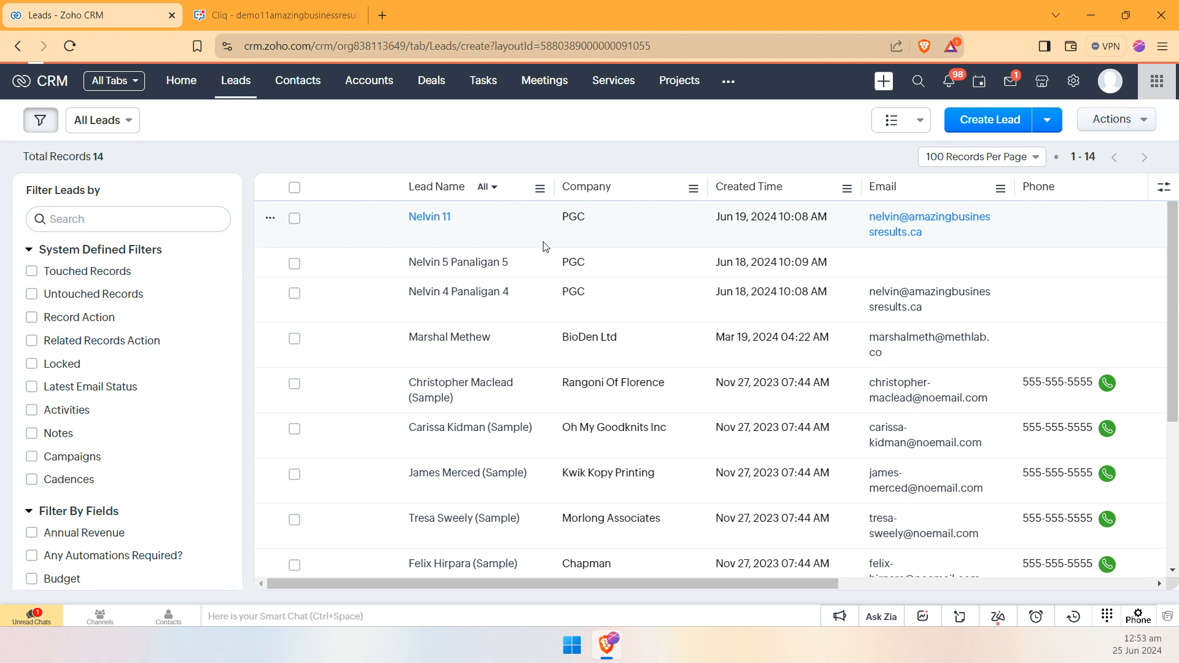
{"action": "left_click", "coordinate": [850, 366]}
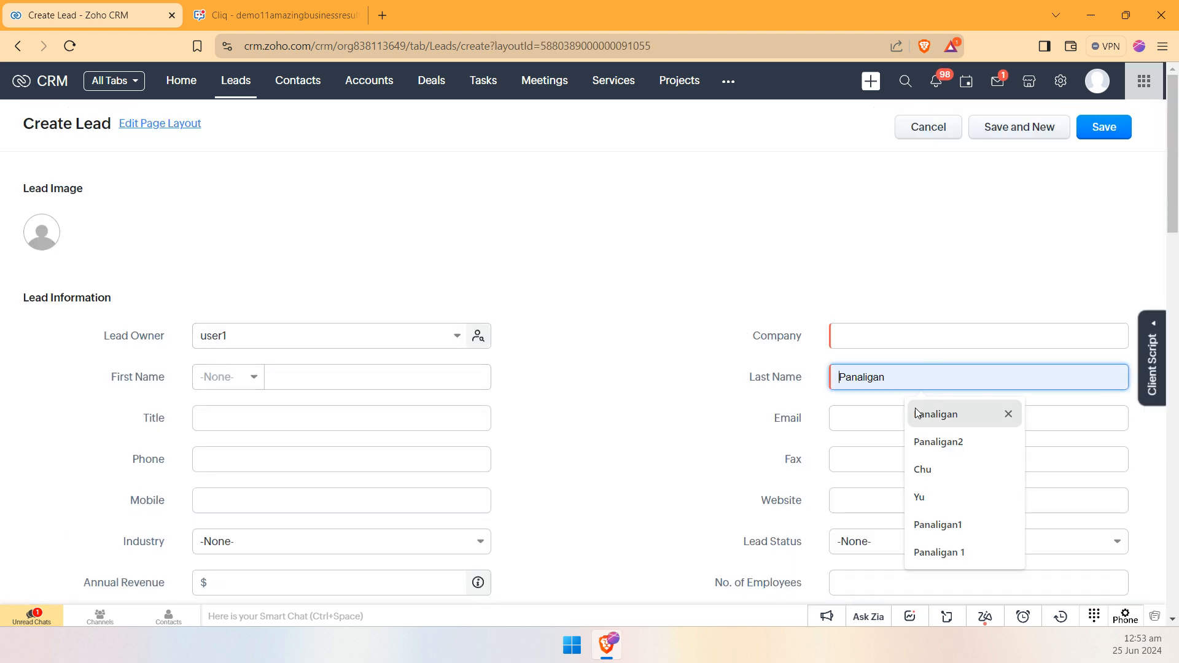
{"action": "left_click", "coordinate": [966, 470]}
{"action": "left_click", "coordinate": [922, 341]}
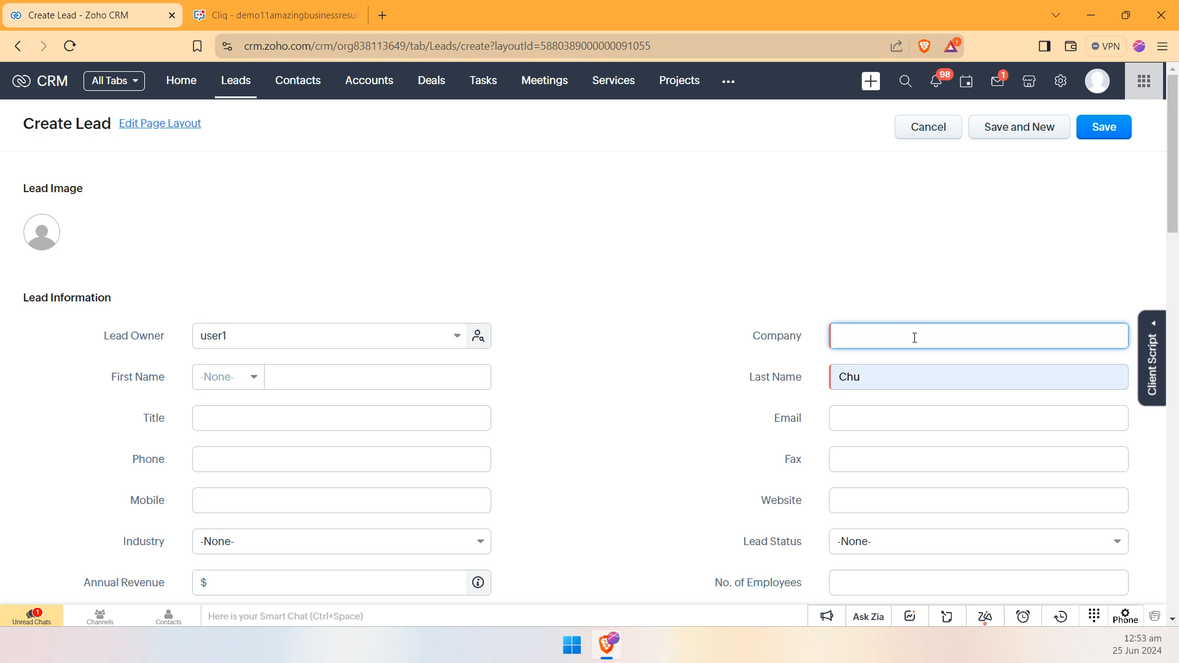
{"action": "left_click", "coordinate": [1114, 125]}
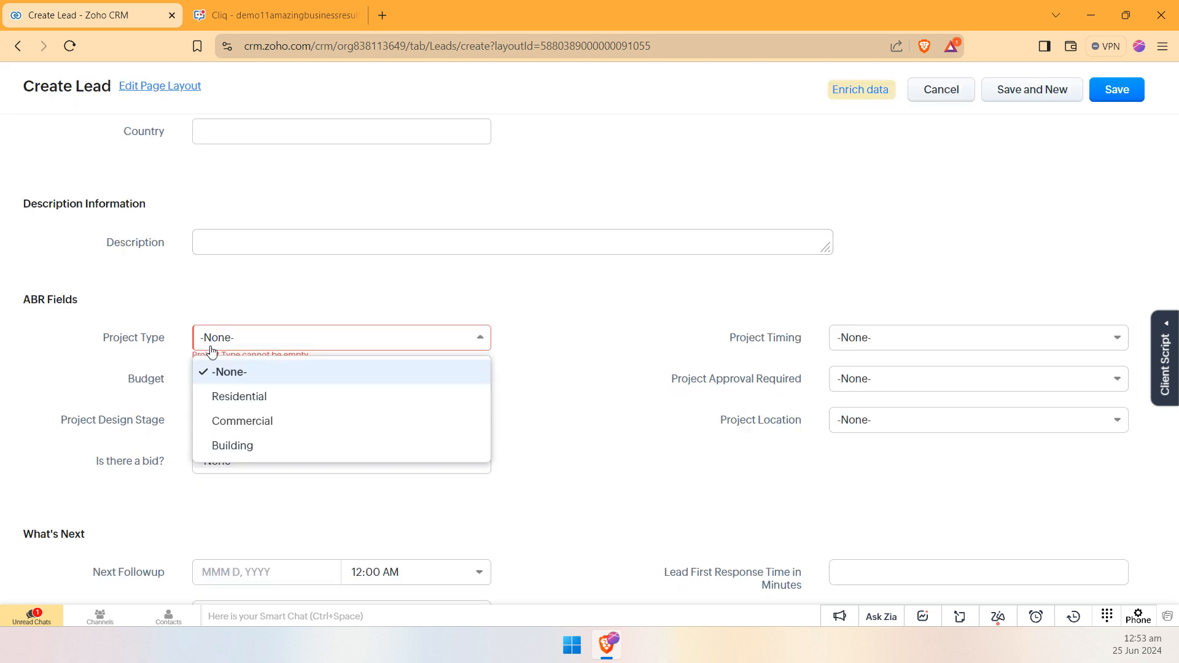
Step: Choose the lead's Project Type, complete the remaining required ABR Fields option, and save the lead
{"action": "left_click", "coordinate": [321, 418]}
{"action": "left_click", "coordinate": [263, 462]}
{"action": "left_click", "coordinate": [277, 514]}
{"action": "left_click", "coordinate": [1113, 93]}
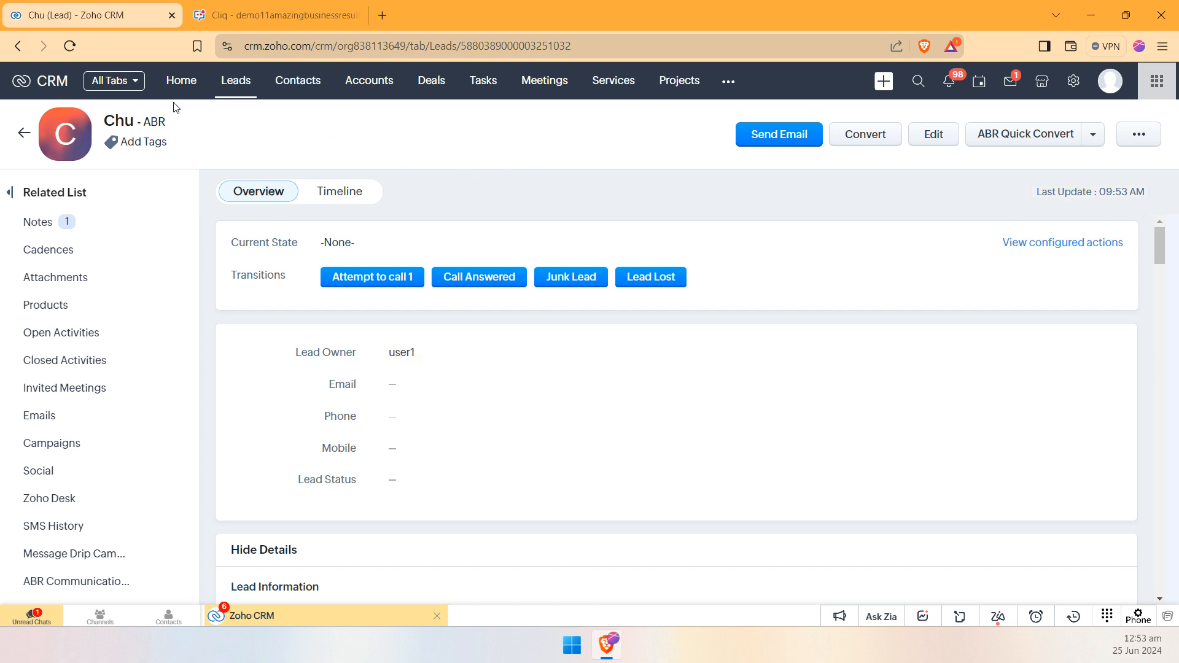
Step: Open the Attempt to call 1 transition and examine its notes, attachments, tags, next follow-up and automated follow-up fields
{"action": "left_click_drag", "start_coordinate": [286, 275], "coordinate": [236, 276]}
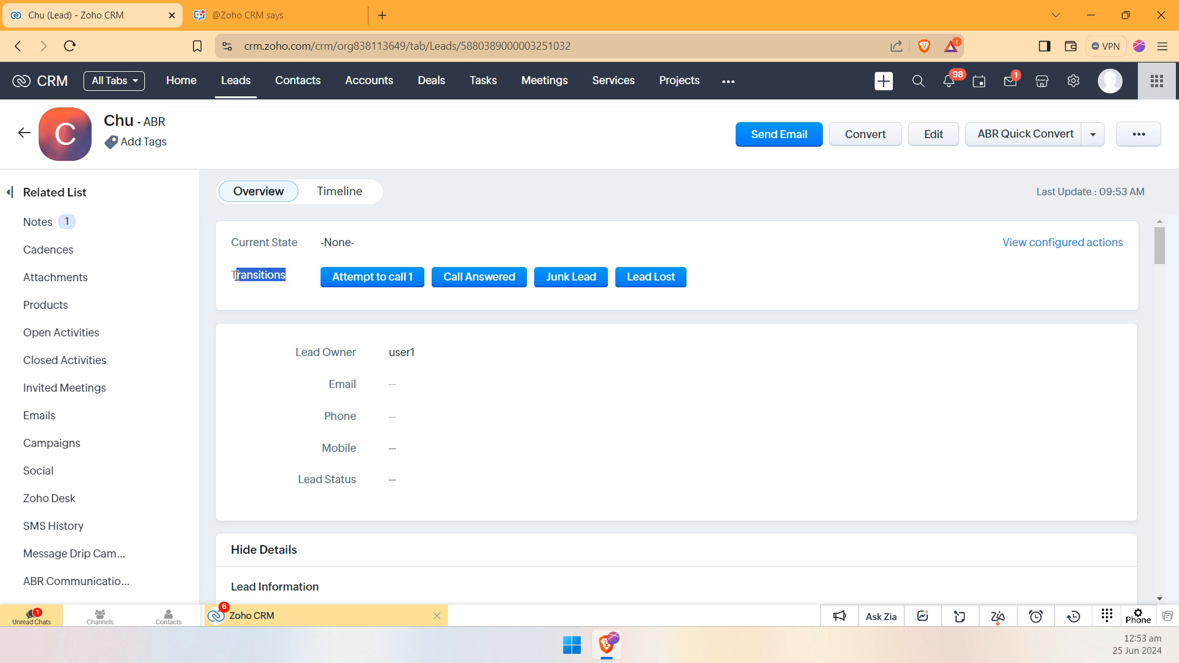
{"action": "left_click", "coordinate": [491, 187]}
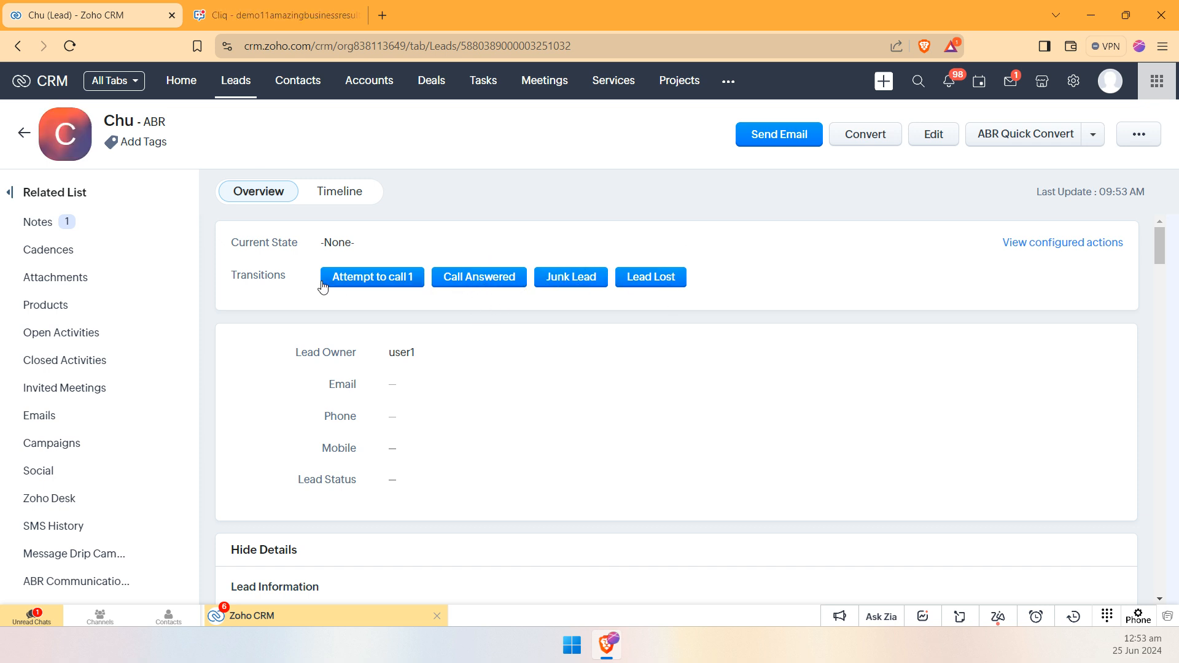
{"action": "left_click", "coordinate": [352, 281]}
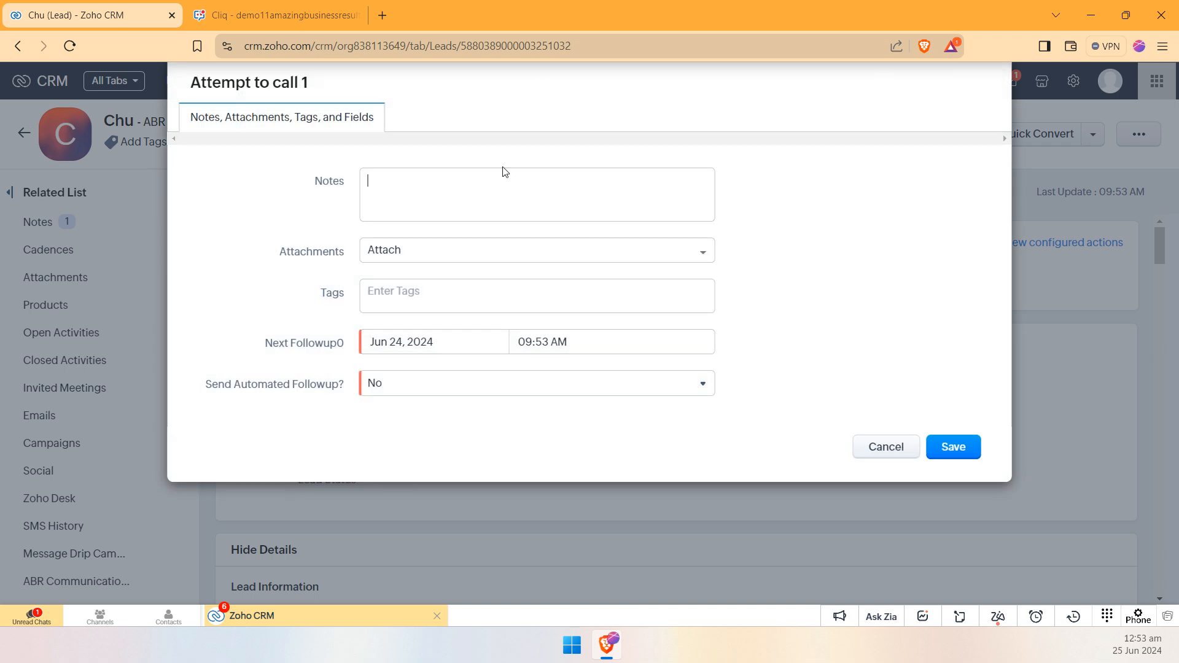
{"action": "left_click_drag", "start_coordinate": [317, 179], "coordinate": [361, 192]}
{"action": "left_click_drag", "start_coordinate": [276, 250], "coordinate": [370, 256]}
{"action": "left_click", "coordinate": [521, 255]}
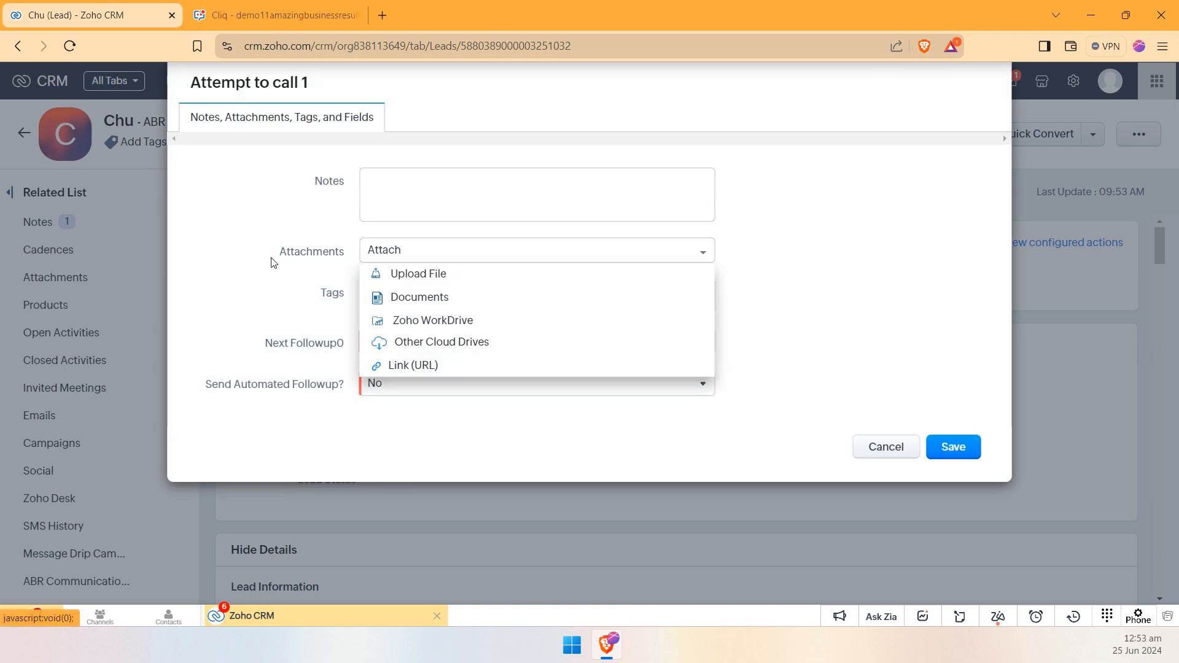
{"action": "left_click", "coordinate": [295, 305]}
{"action": "left_click_drag", "start_coordinate": [333, 292], "coordinate": [367, 291]}
{"action": "left_click", "coordinate": [287, 337]}
{"action": "left_click_drag", "start_coordinate": [262, 346], "coordinate": [306, 359]}
{"action": "left_click", "coordinate": [277, 384]}
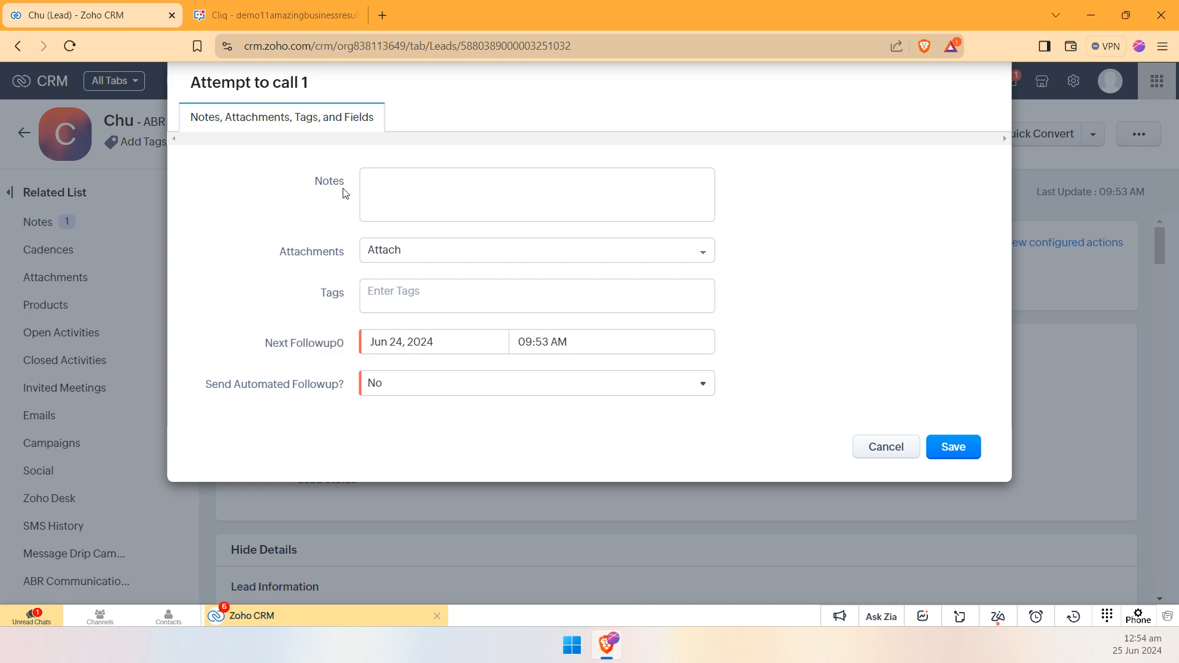
{"action": "left_click_drag", "start_coordinate": [305, 172], "coordinate": [345, 298]}
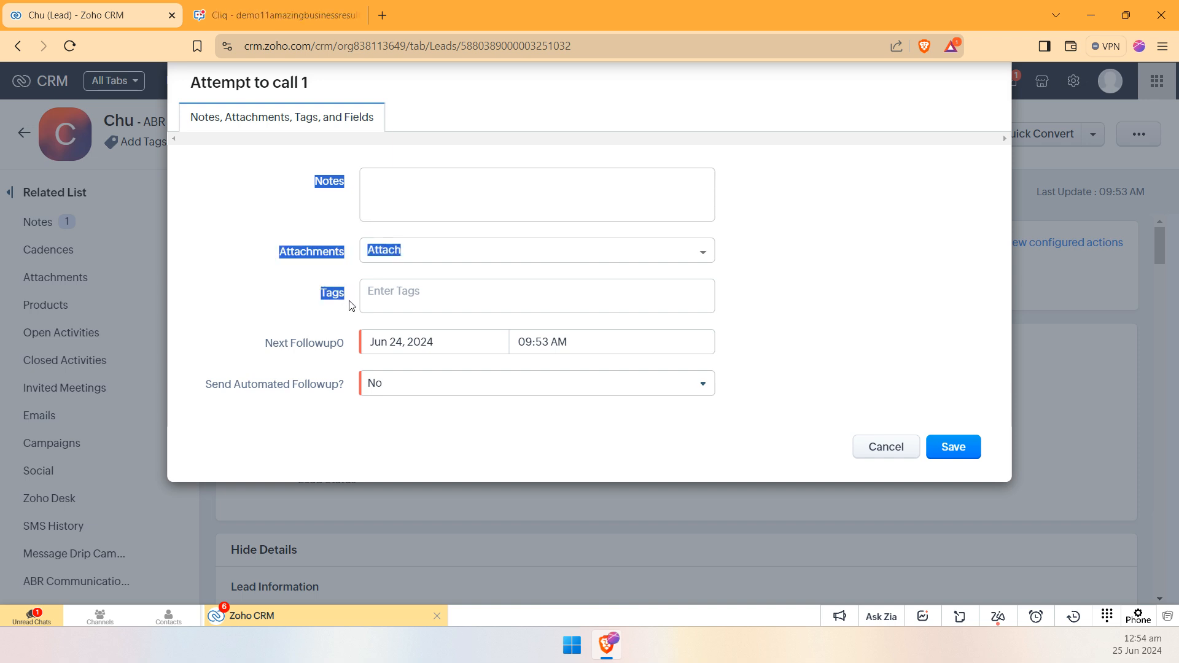
{"action": "left_click", "coordinate": [545, 278]}
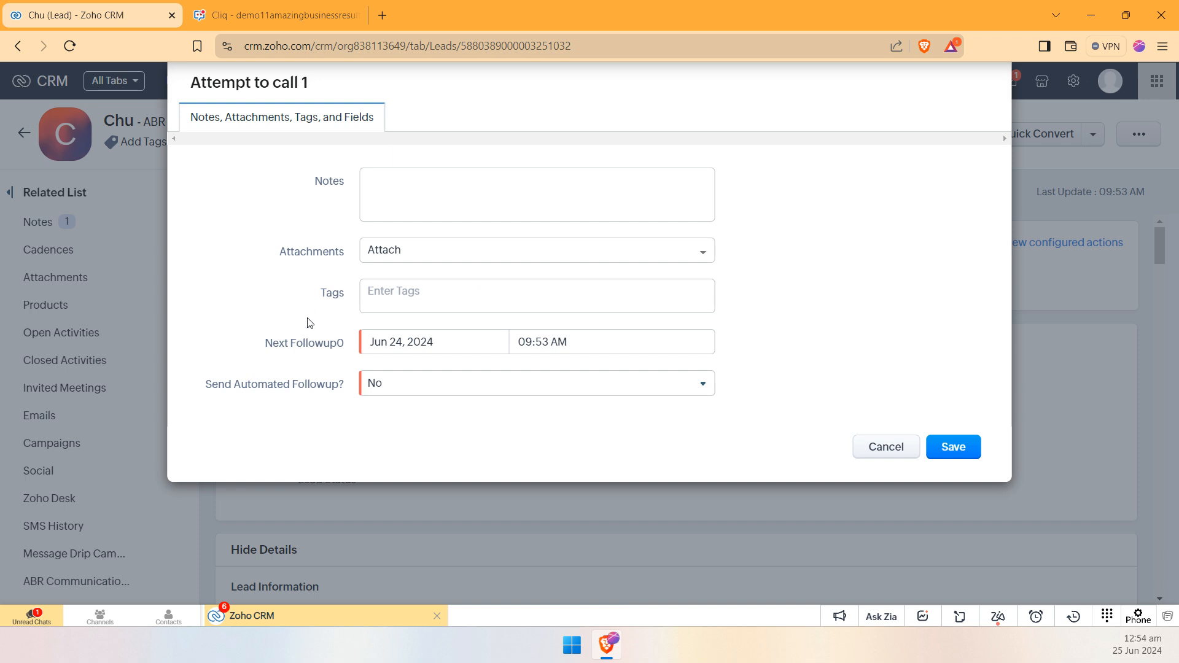
Step: Set the next follow-up date to Jun 25, 2024 and Send Automated Followup to Yes, and save Attempt to call 1
{"action": "left_click_drag", "start_coordinate": [264, 343], "coordinate": [370, 356]}
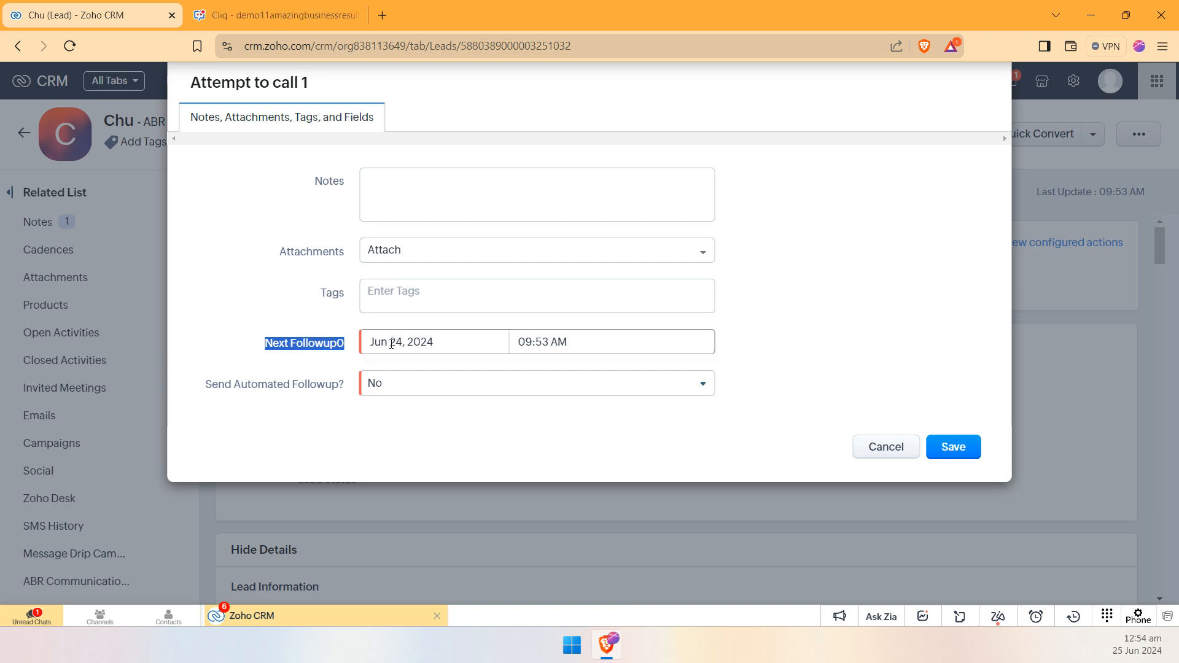
{"action": "left_click", "coordinate": [392, 344]}
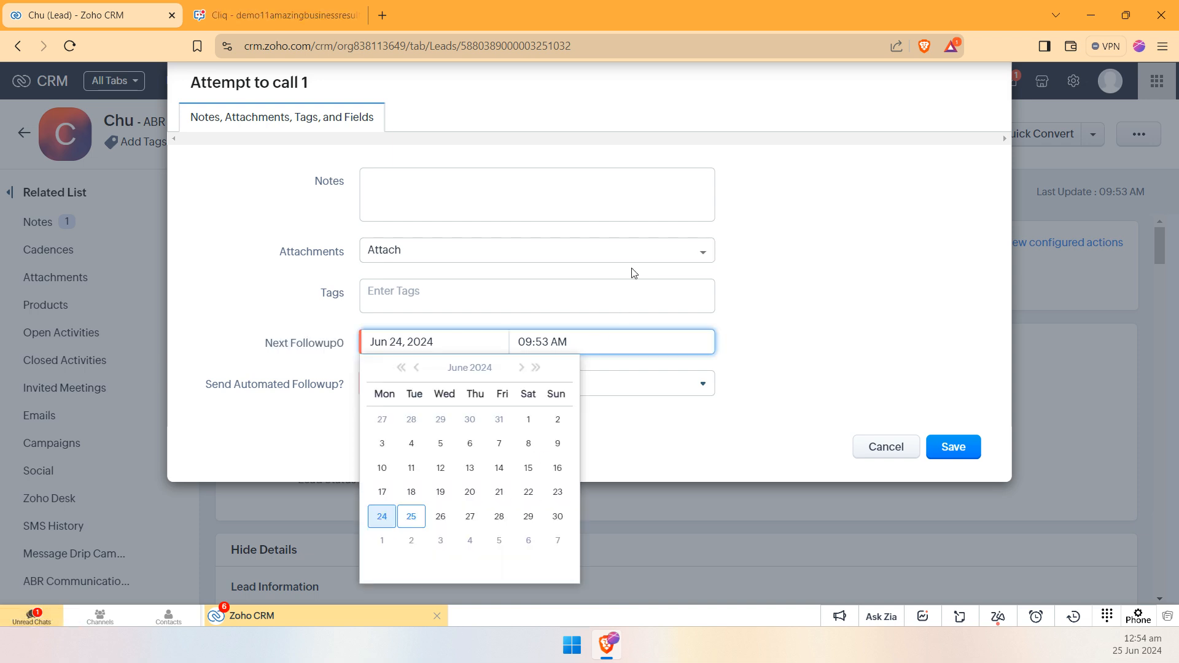
{"action": "left_click", "coordinate": [418, 520]}
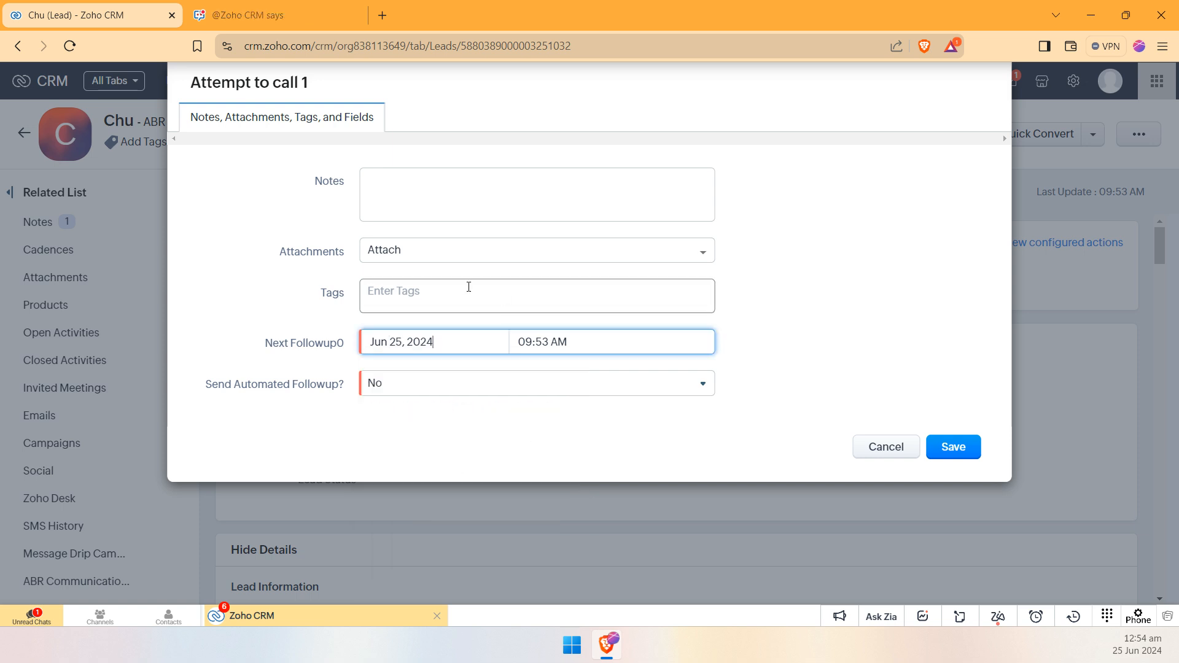
{"action": "left_click", "coordinate": [424, 384]}
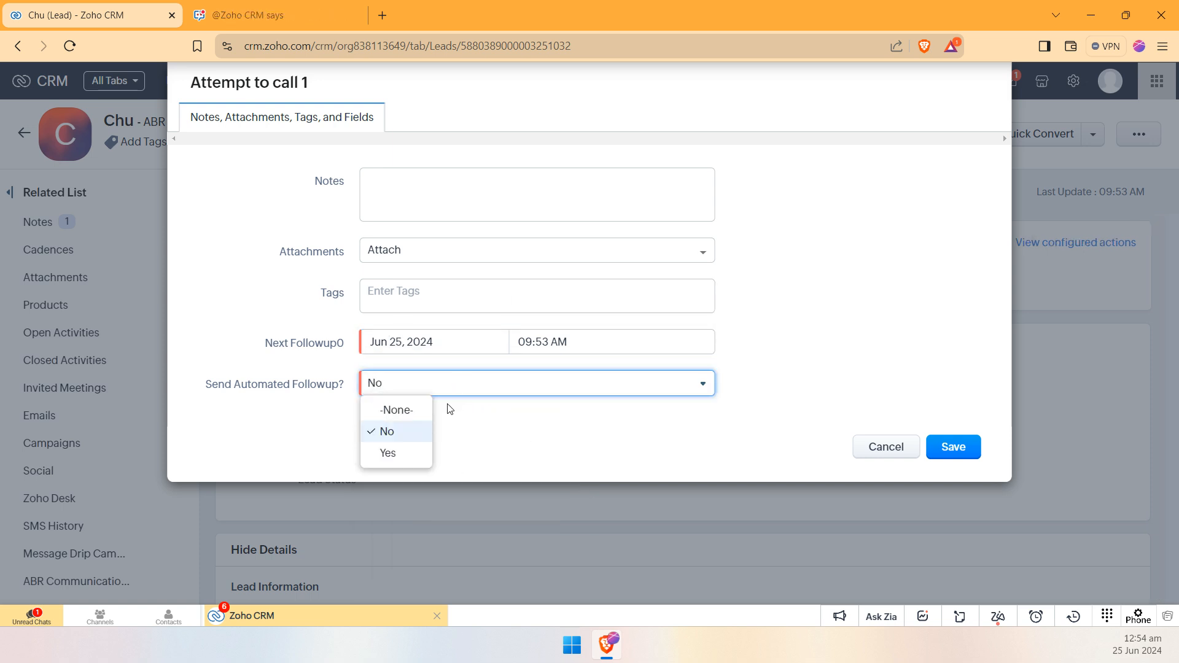
{"action": "left_click", "coordinate": [388, 455]}
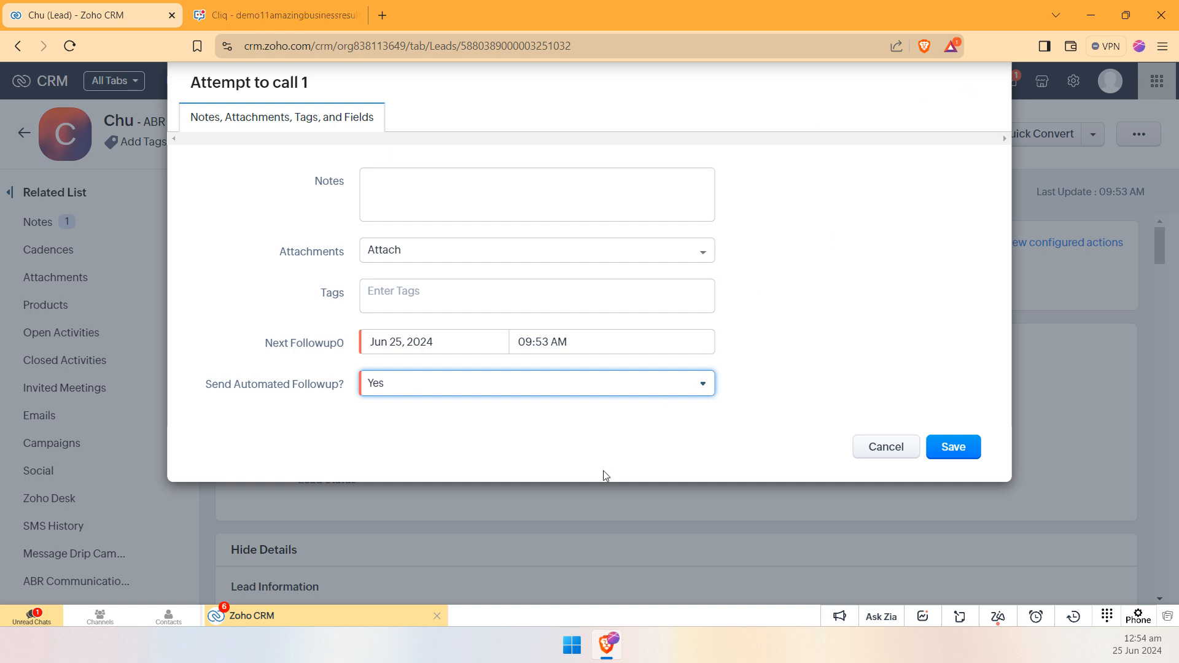
{"action": "left_click", "coordinate": [973, 442]}
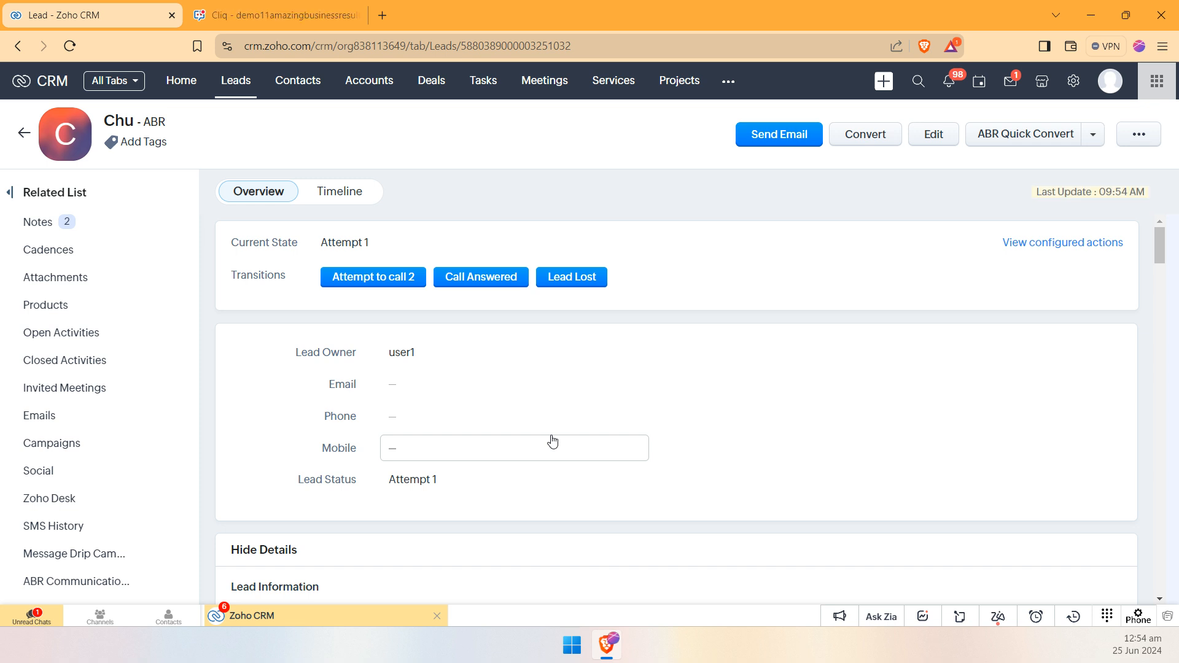
Step: Run the Attempt to call 2 transition with the next follow-up date set to Jun 26, 2024, and save it
{"action": "left_click", "coordinate": [370, 282]}
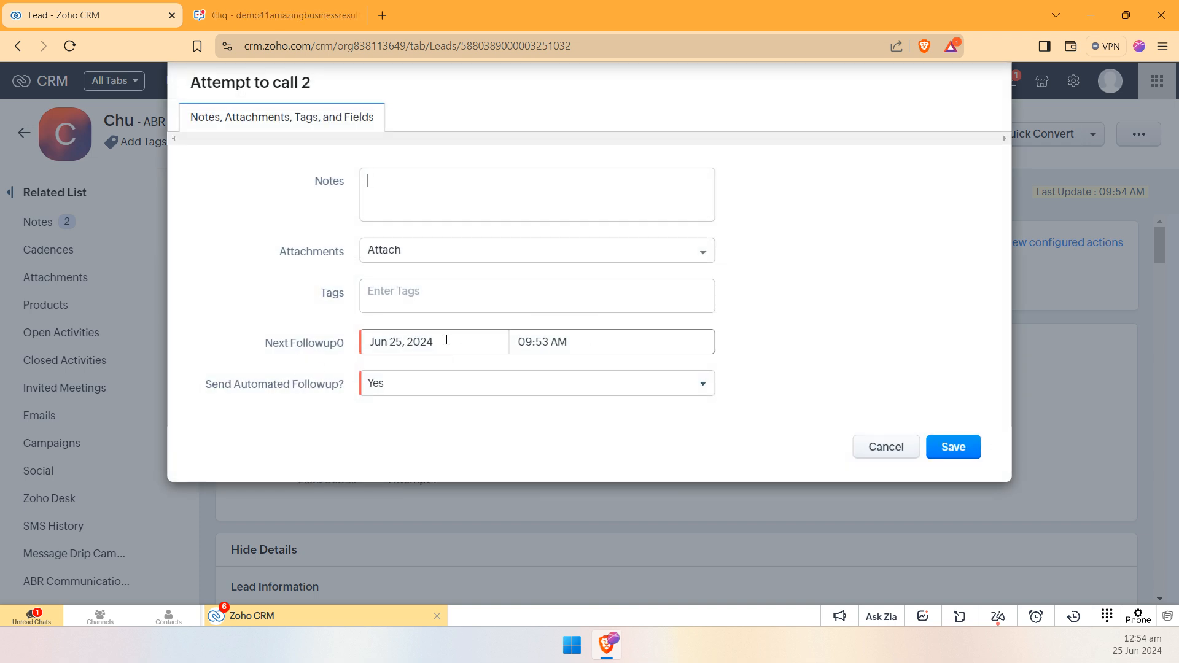
{"action": "left_click", "coordinate": [446, 339]}
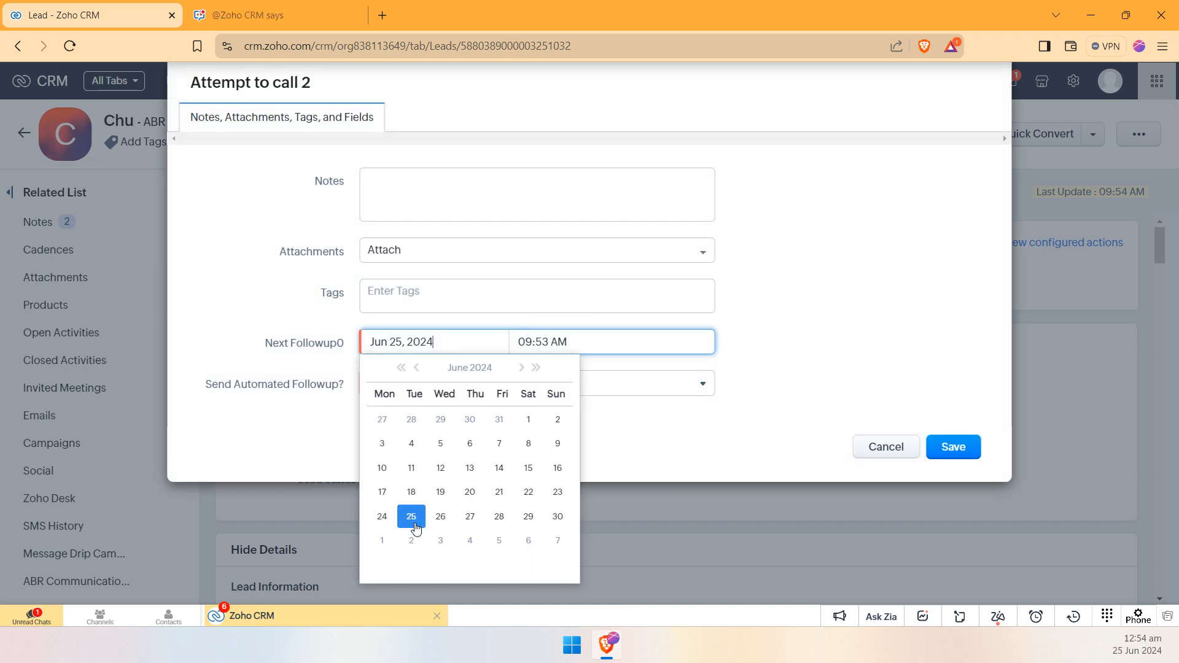
{"action": "left_click", "coordinate": [976, 443]}
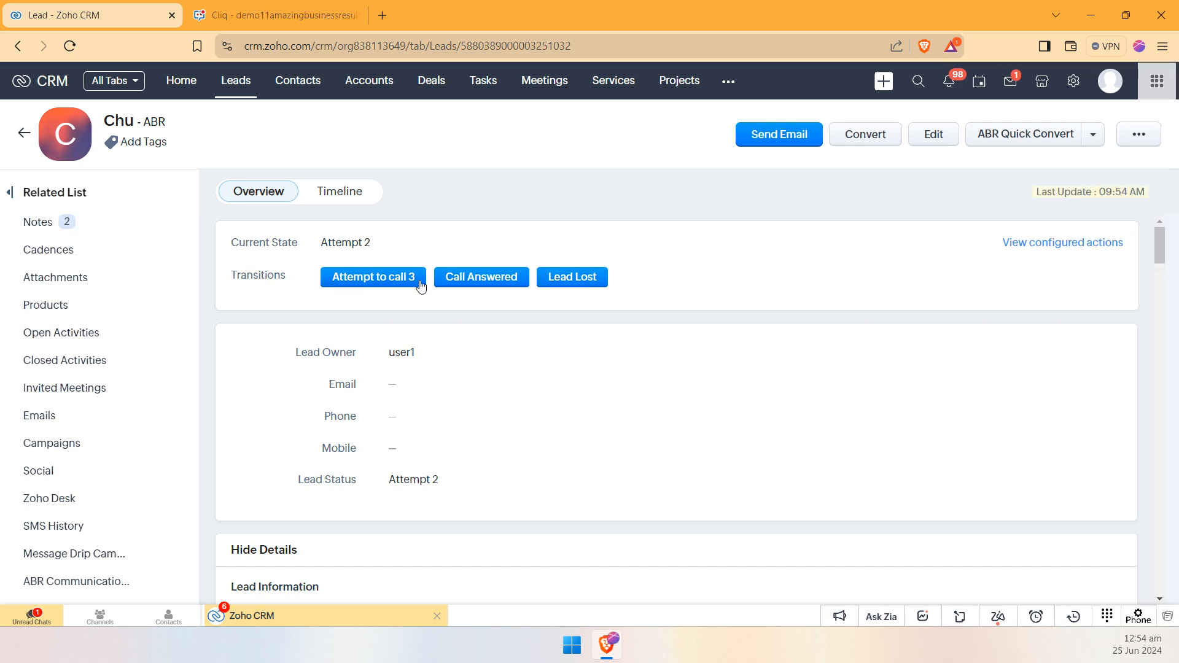
Step: Try Yes and No for Load Qualification Question in the Call Answered transition, and cancel the transition
{"action": "left_click", "coordinate": [475, 274]}
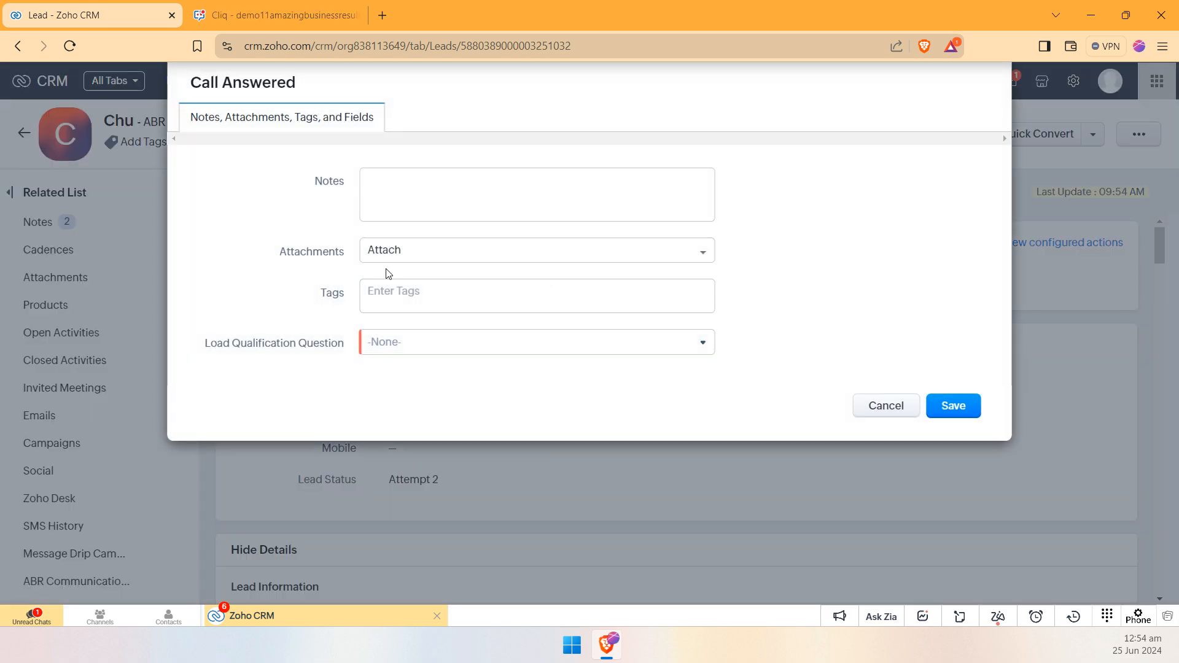
{"action": "left_click", "coordinate": [487, 340]}
{"action": "left_click", "coordinate": [389, 394]}
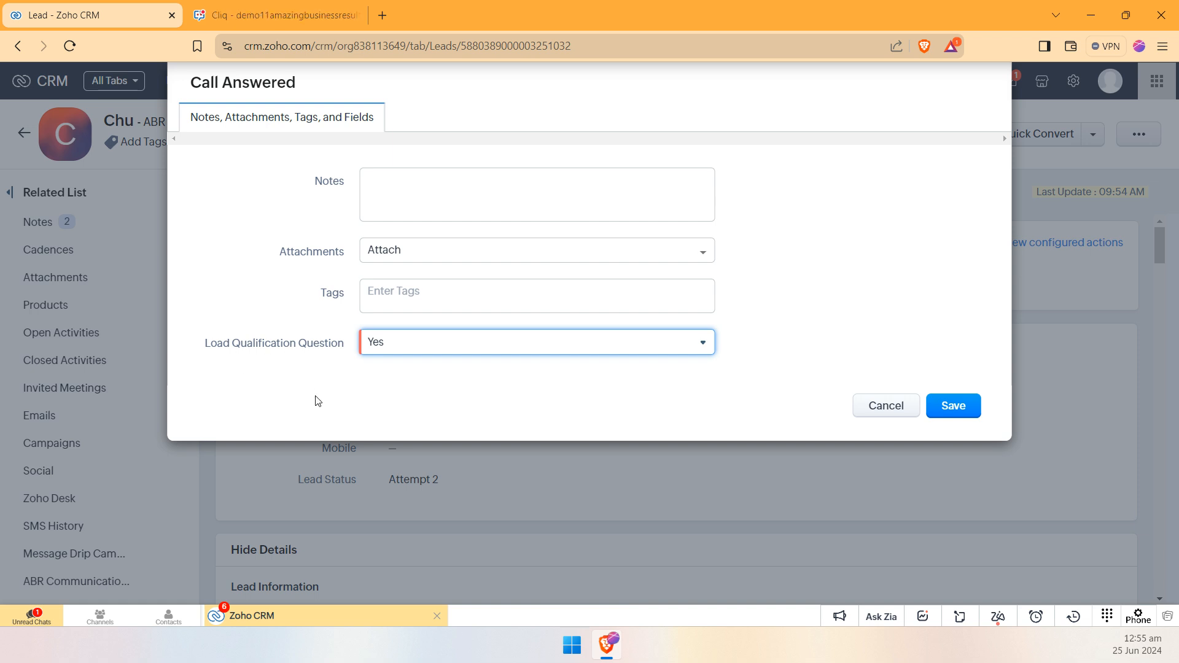
{"action": "left_click", "coordinate": [396, 349]}
{"action": "left_click", "coordinate": [392, 413]}
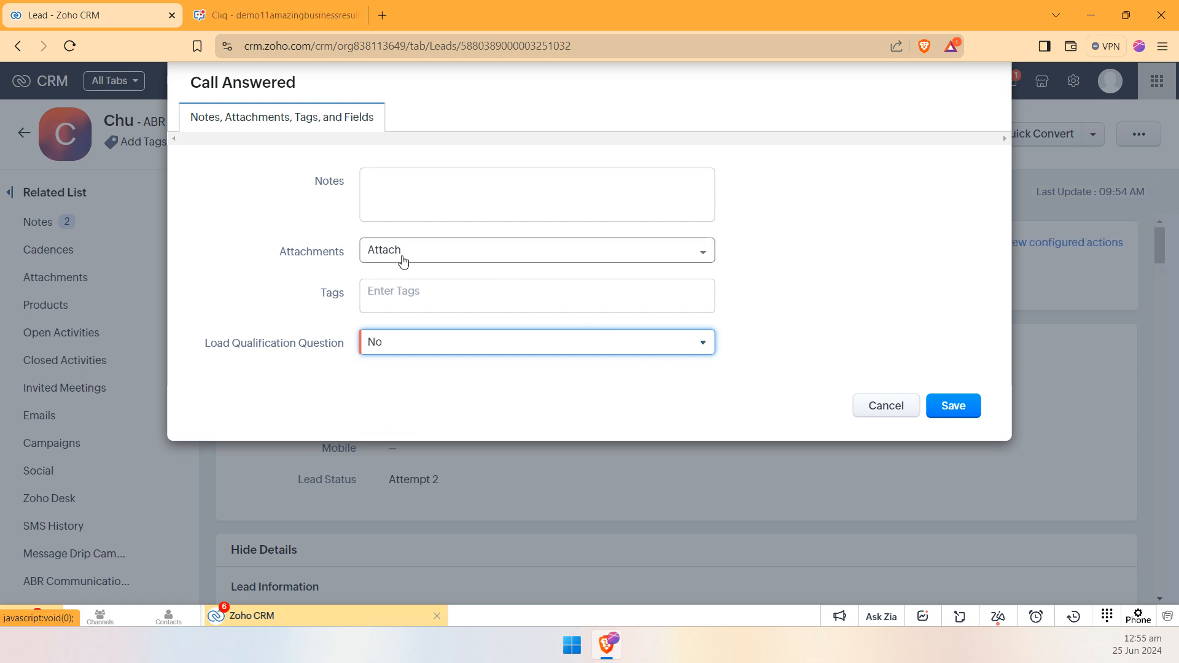
{"action": "left_click", "coordinate": [884, 405]}
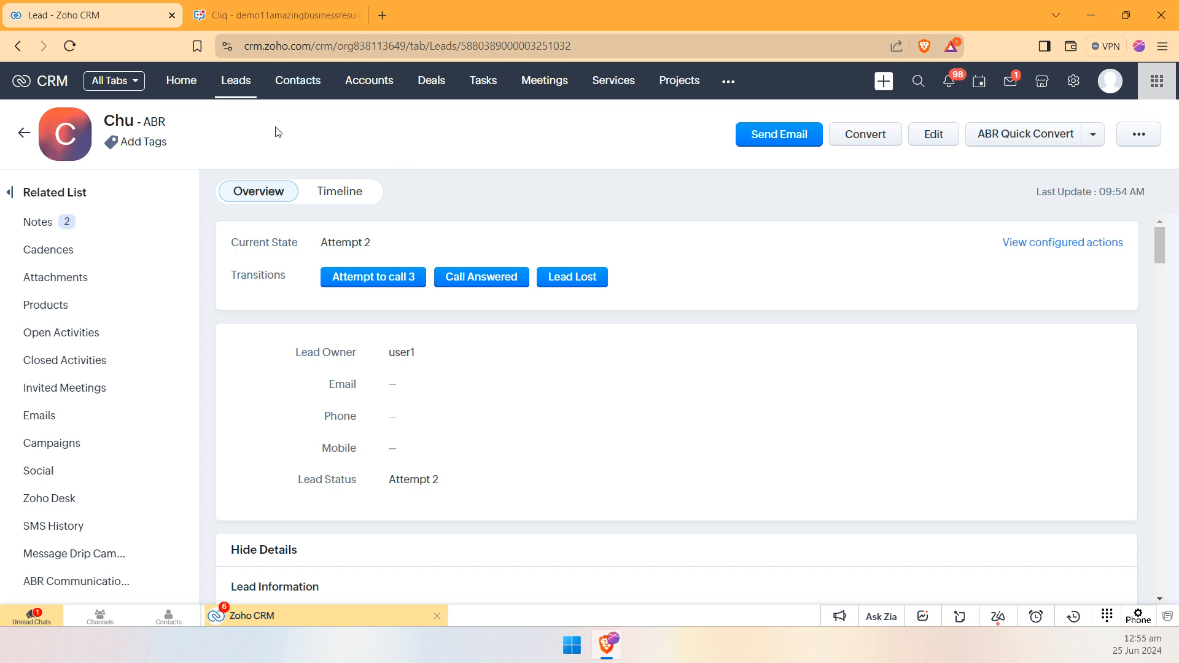
Step: Open the layout rules of the Leads module in the CRM setup
{"action": "left_click", "coordinate": [1073, 81]}
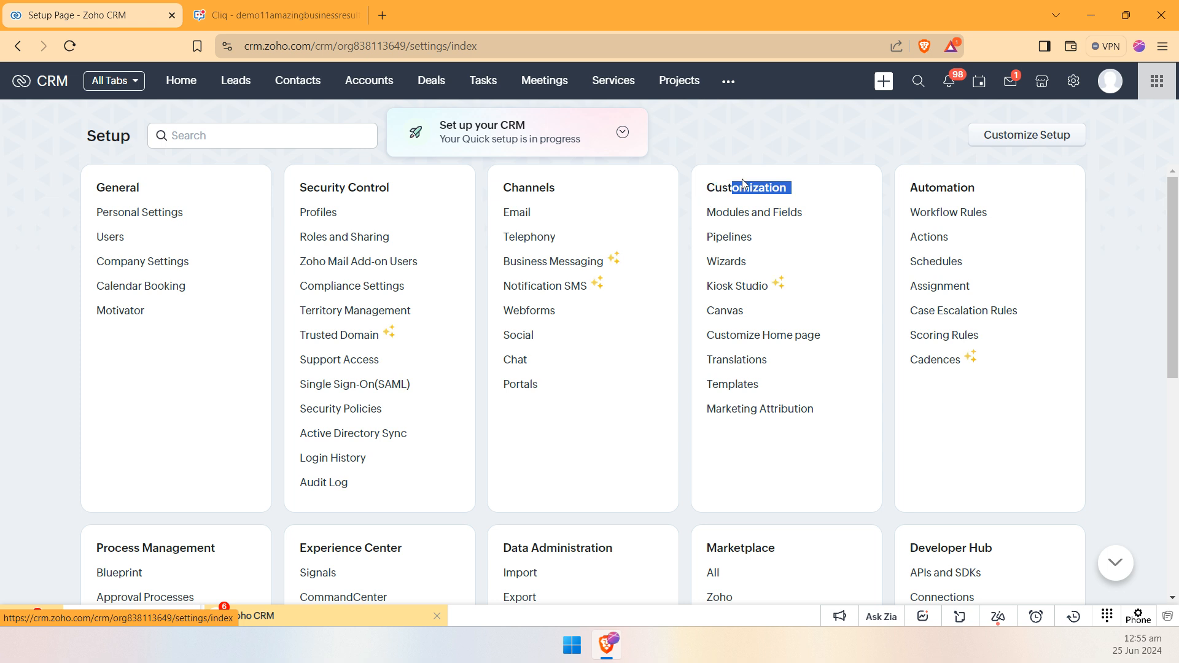
{"action": "left_click", "coordinate": [773, 213]}
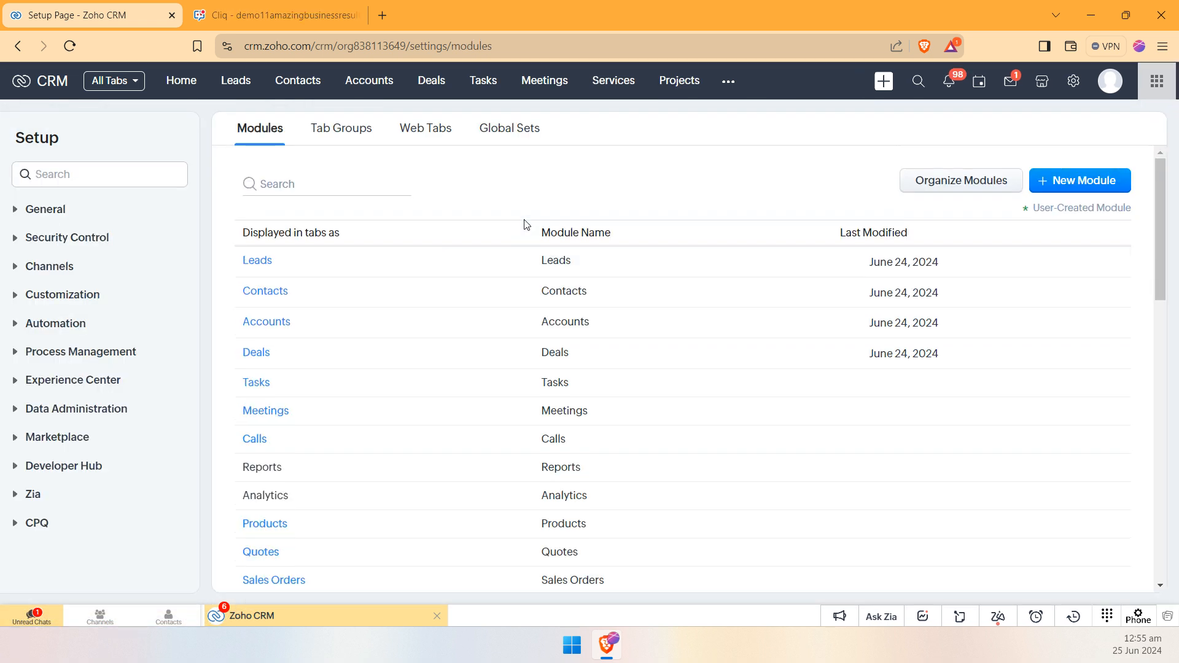
{"action": "left_click", "coordinate": [248, 261]}
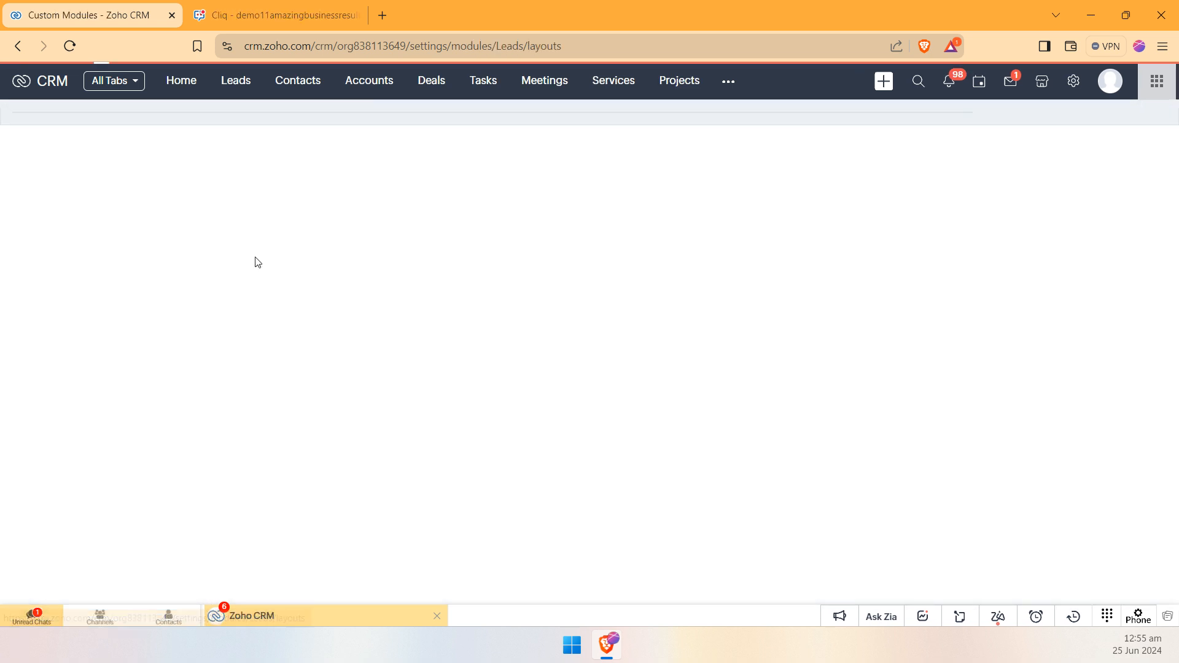
{"action": "left_click", "coordinate": [323, 183]}
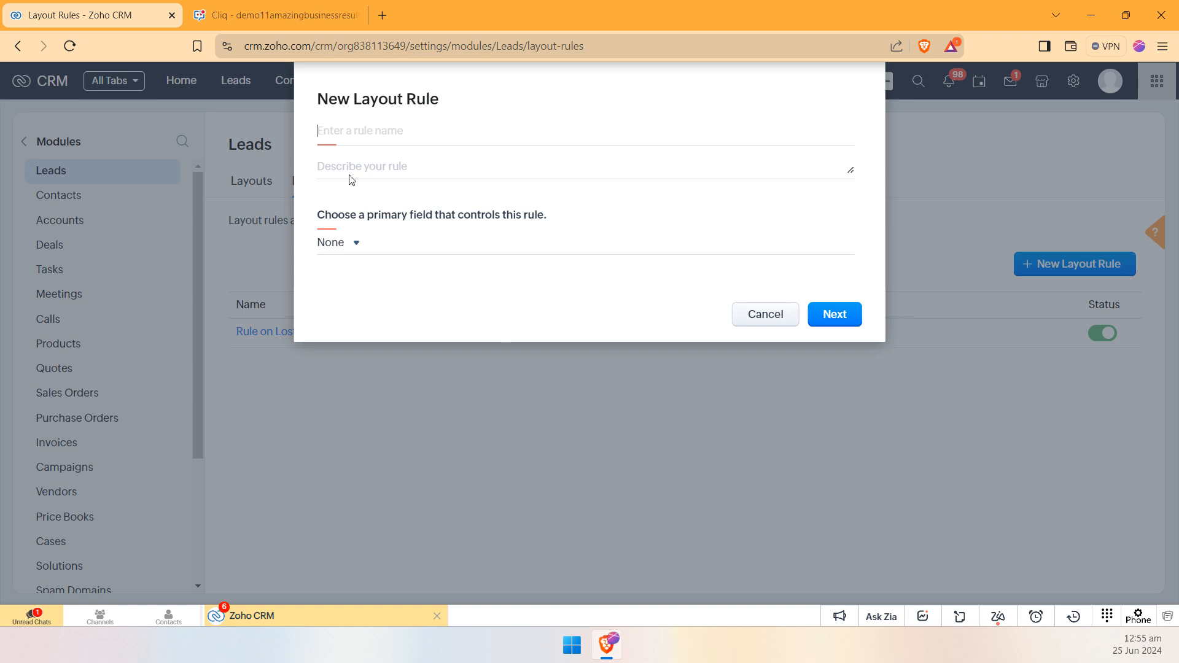
Step: Start a new layout rule named Qualification Questions with Load Qualification Question as its primary field
{"action": "left_click", "coordinate": [343, 140]}
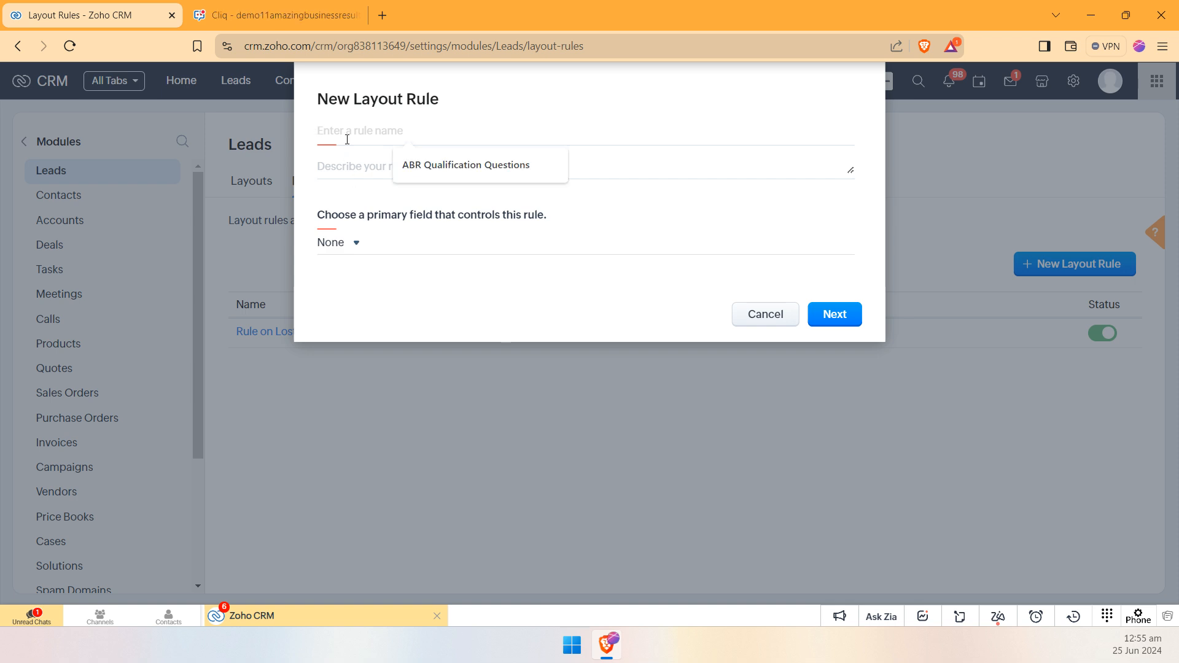
{"action": "type", "text": "Qualification"}
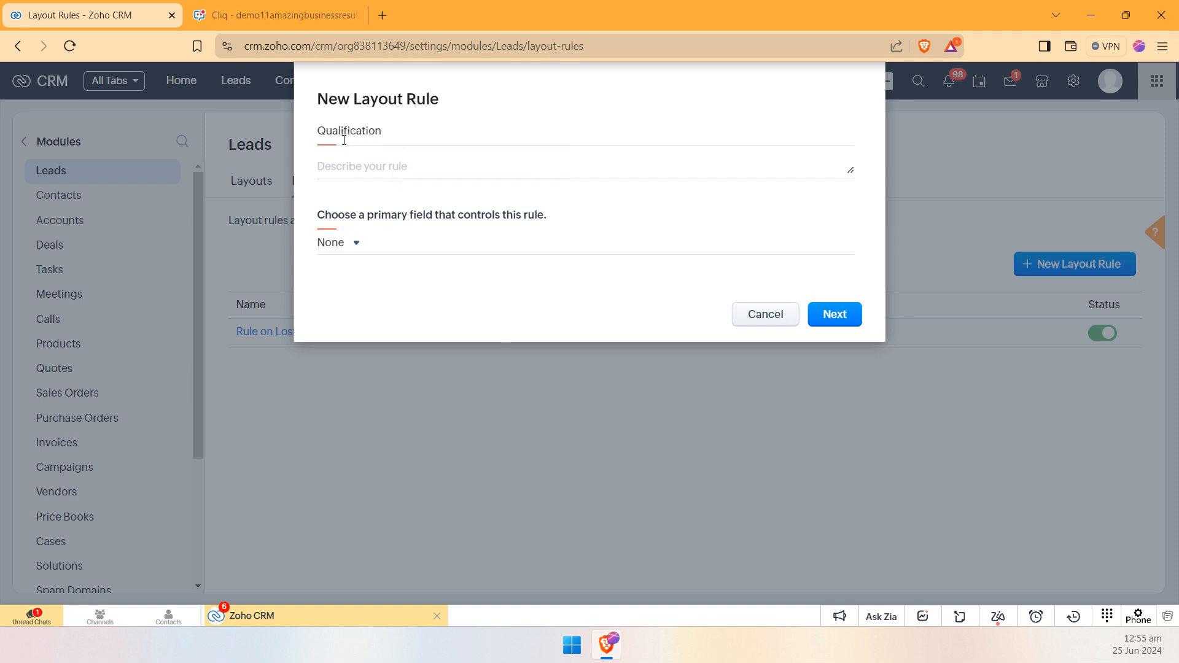
{"action": "type", "text": " Questions"}
{"action": "left_click", "coordinate": [336, 247]}
{"action": "type", "text": "quali"}
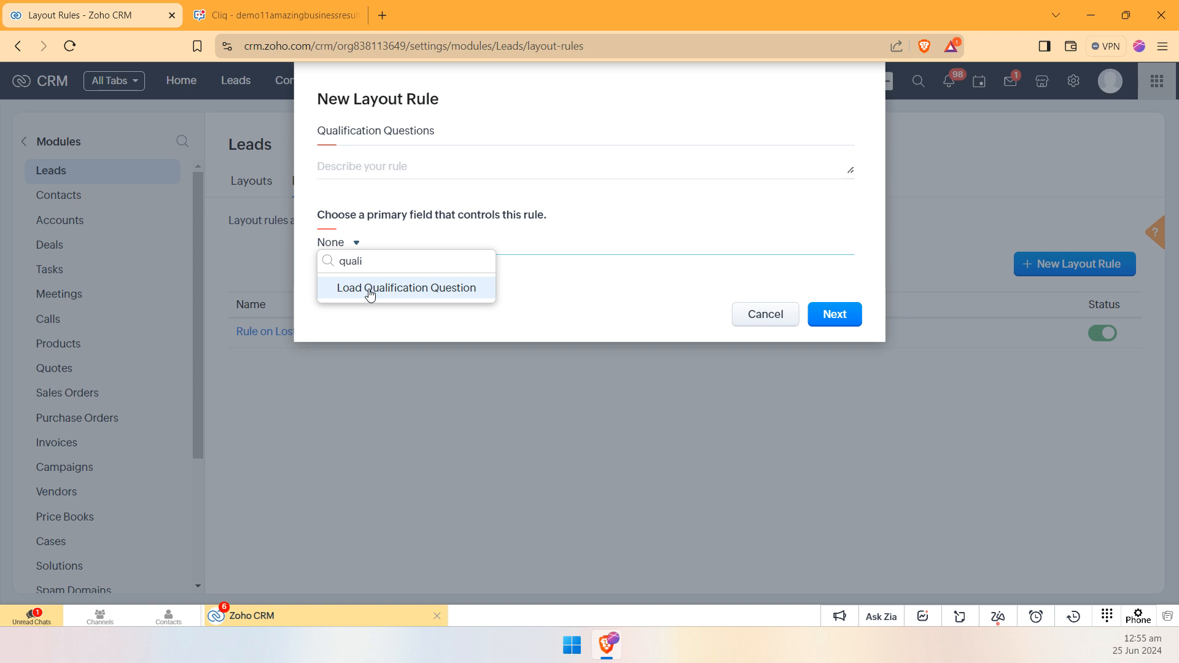
{"action": "left_click", "coordinate": [369, 289]}
Step: Set the rule's condition to Load Qualification Question is Yes and continue to the rule editor
{"action": "left_click", "coordinate": [457, 321]}
{"action": "left_click", "coordinate": [480, 371]}
{"action": "left_click", "coordinate": [559, 325]}
{"action": "left_click", "coordinate": [548, 345]}
{"action": "left_click", "coordinate": [828, 369]}
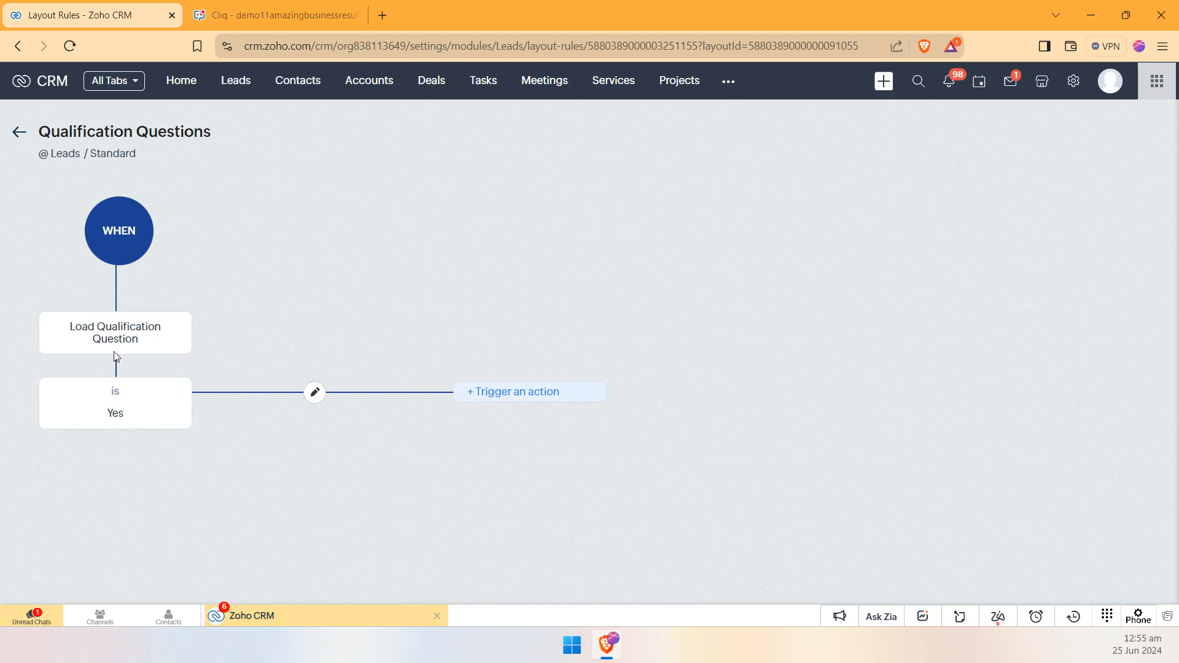
Step: Add a mandatory-fields action for Referral, State, Project Approval Required, Send Automated Followup?, City, Workdrive URL, Budget, Zip Code, Phone and Description
{"action": "left_click", "coordinate": [533, 393]}
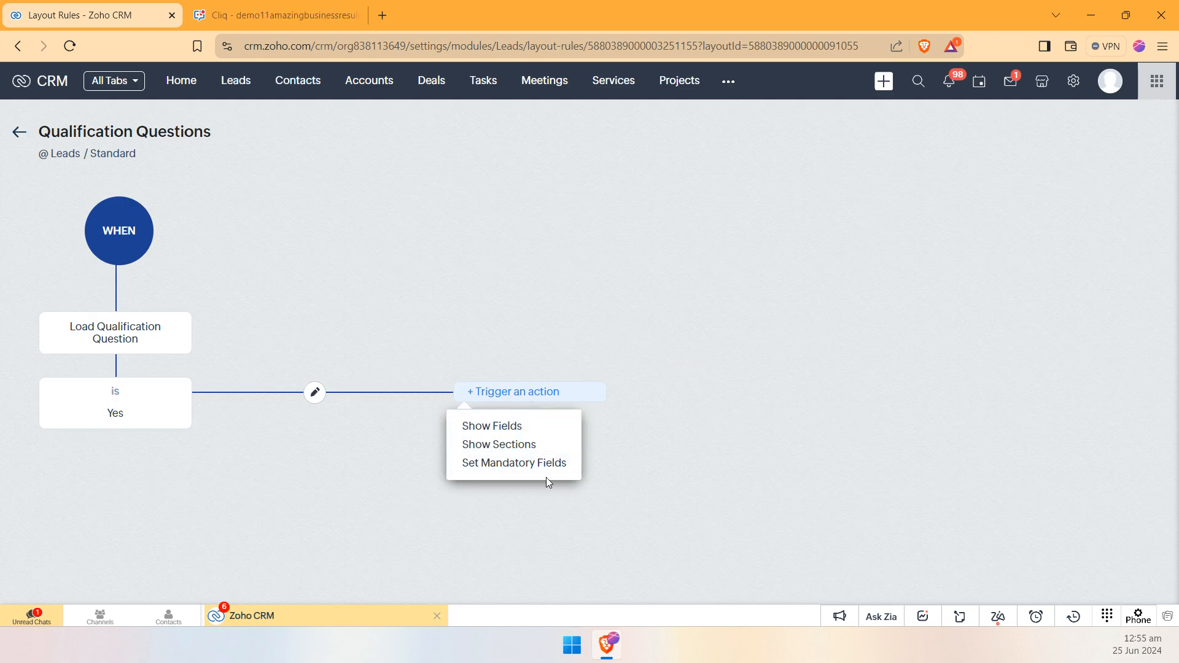
{"action": "left_click", "coordinate": [531, 463]}
{"action": "left_click", "coordinate": [761, 226]}
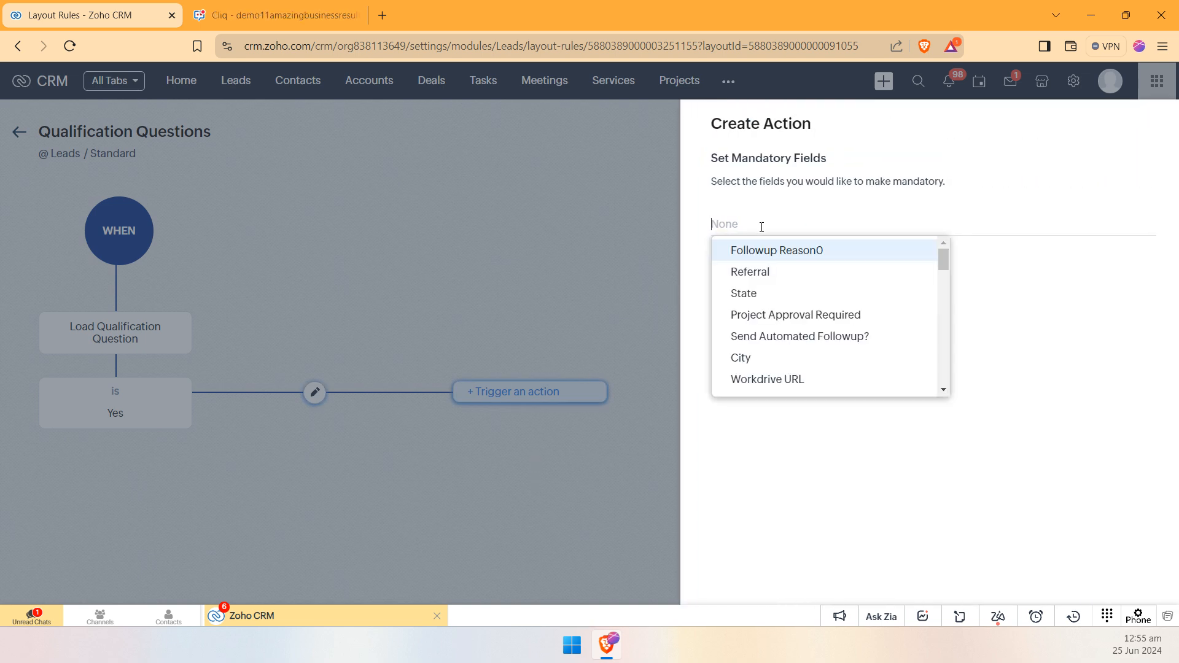
{"action": "left_click", "coordinate": [805, 295]}
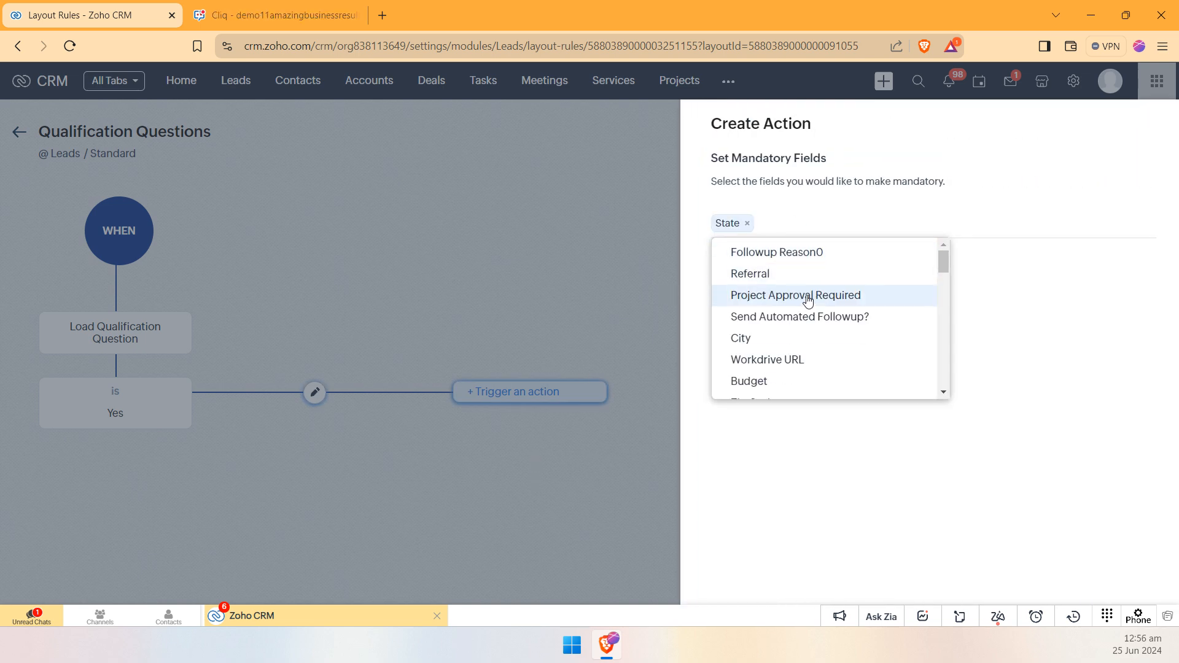
{"action": "left_click", "coordinate": [810, 297]}
{"action": "left_click", "coordinate": [810, 297]}
{"action": "left_click", "coordinate": [811, 297]}
{"action": "left_click", "coordinate": [811, 297]}
{"action": "left_click", "coordinate": [812, 298]}
{"action": "left_click", "coordinate": [839, 305]}
{"action": "left_click", "coordinate": [839, 312]}
{"action": "left_click", "coordinate": [840, 313]}
{"action": "left_click", "coordinate": [840, 312]}
{"action": "left_click", "coordinate": [1112, 302]}
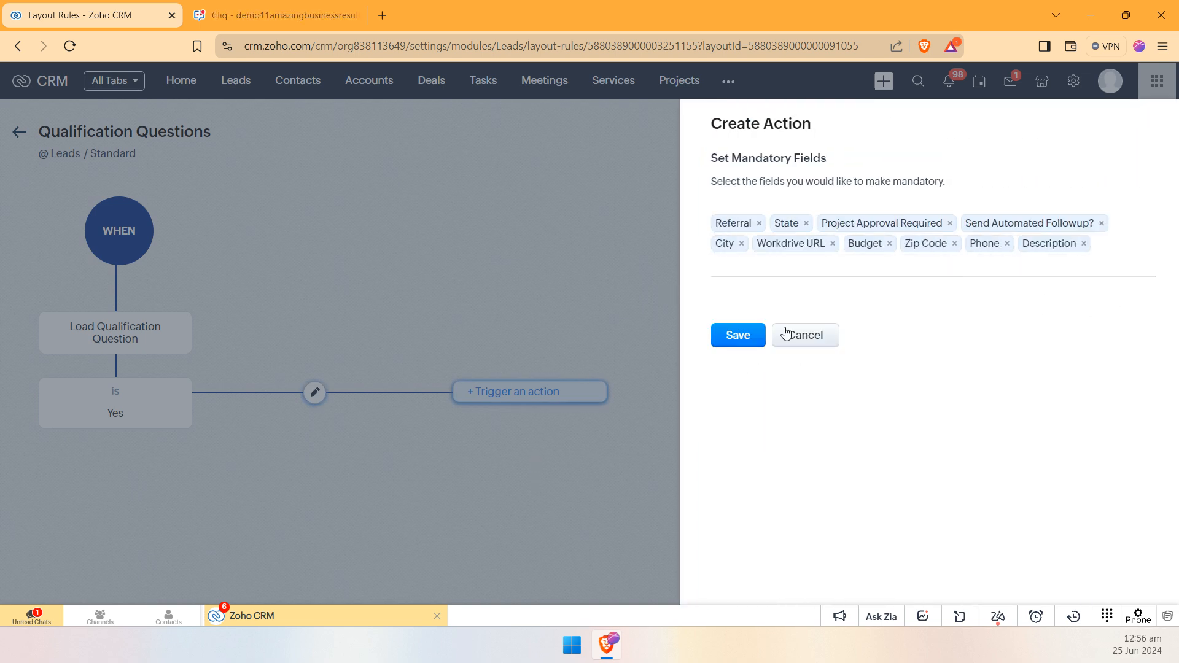
{"action": "left_click", "coordinate": [720, 331]}
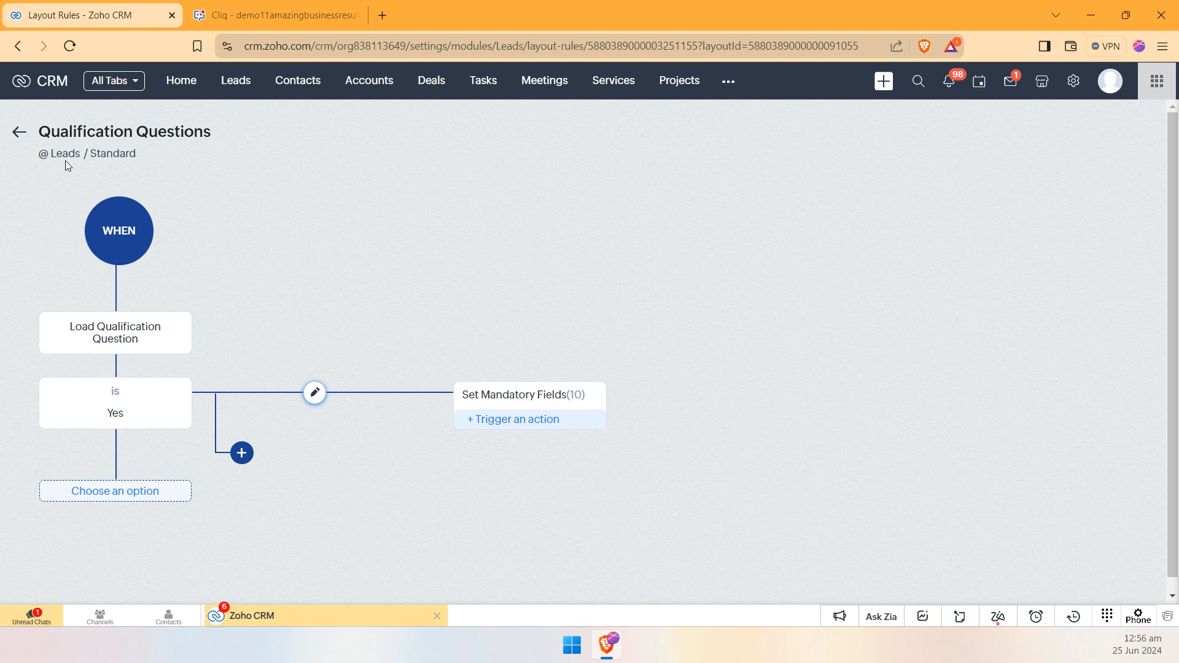
Step: Open the newest lead of company ABR in the Leads module and start its Call Answered transition
{"action": "left_click", "coordinate": [237, 81]}
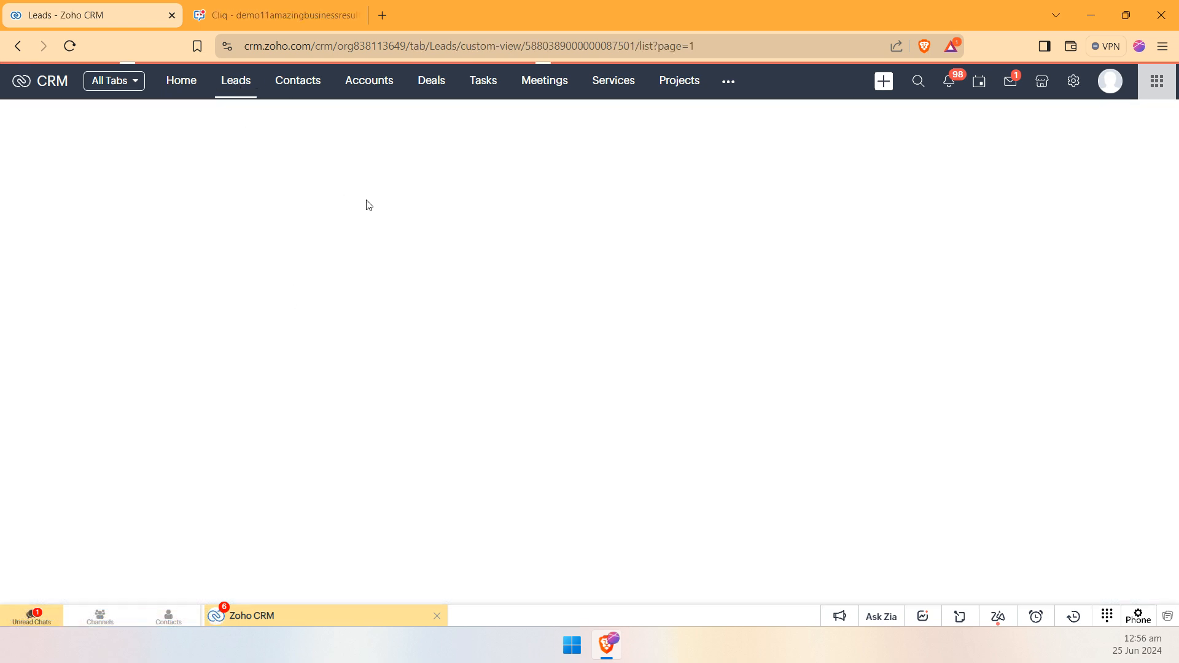
{"action": "left_click", "coordinate": [424, 222]}
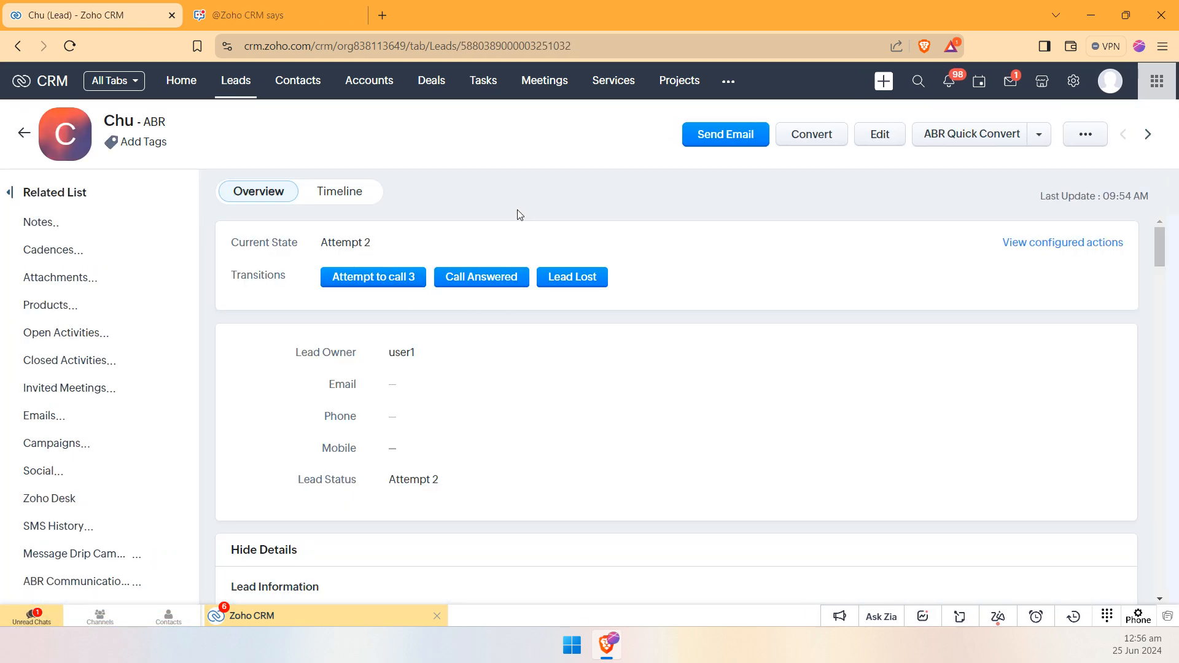
{"action": "left_click", "coordinate": [500, 284]}
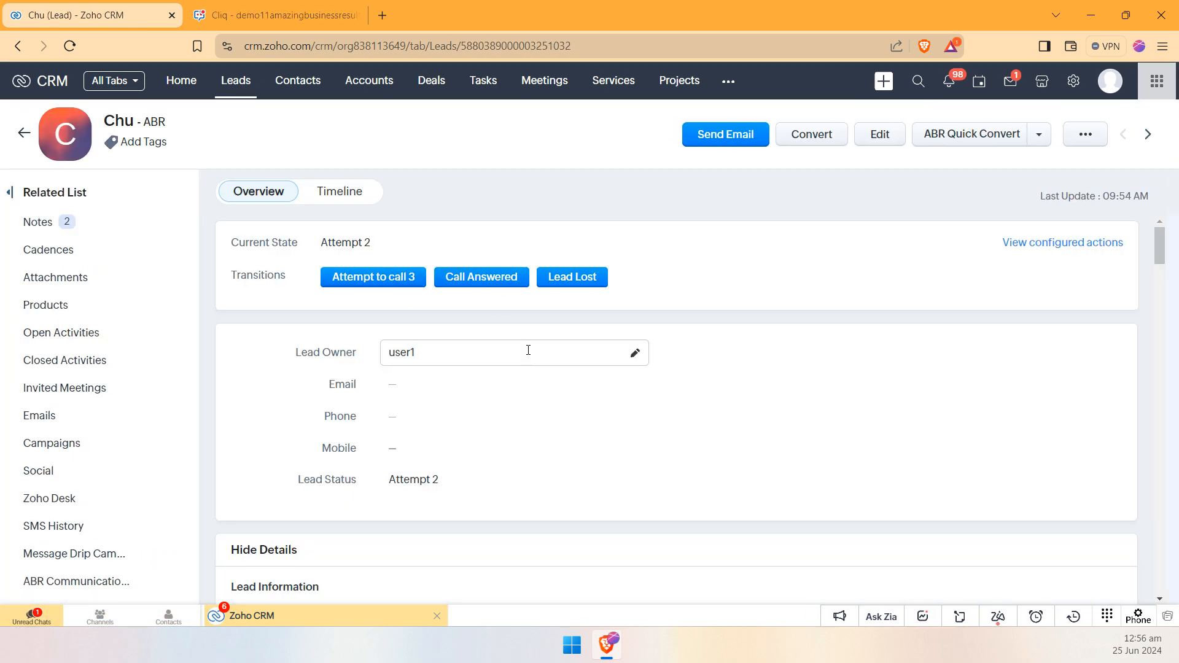
{"action": "left_click_drag", "start_coordinate": [300, 255], "coordinate": [348, 301]}
{"action": "left_click", "coordinate": [311, 246]}
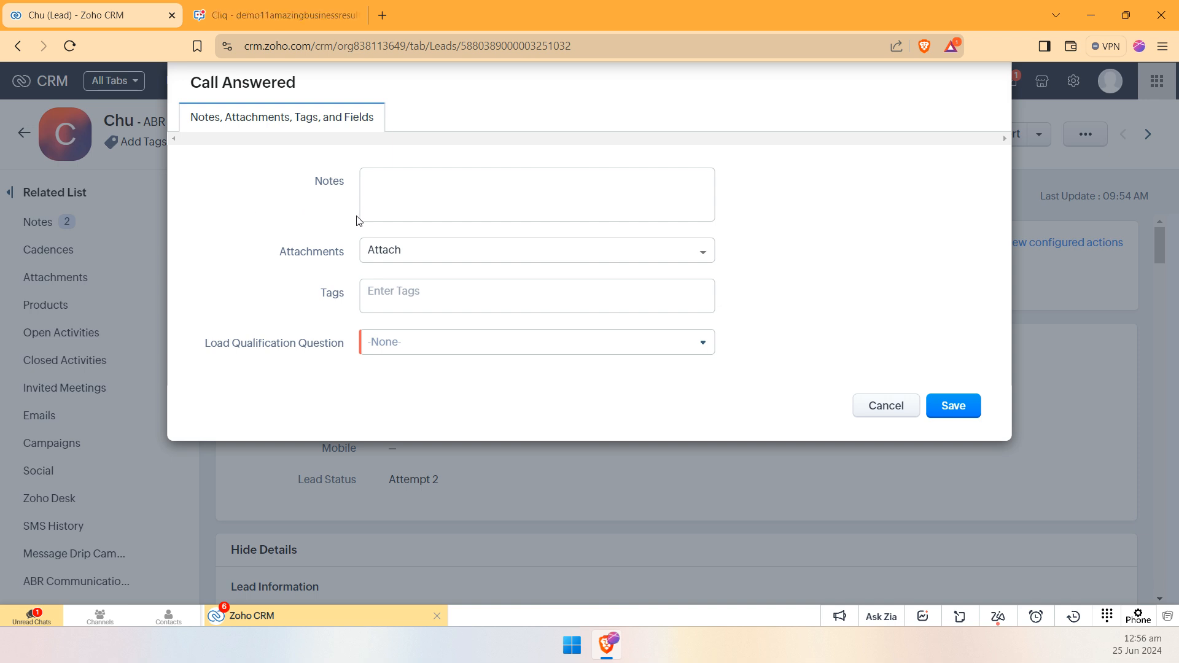
Step: Set Load Qualification Question to Yes in the Call Answered form
{"action": "left_click_drag", "start_coordinate": [205, 340], "coordinate": [323, 370]}
{"action": "left_click", "coordinate": [316, 378]}
{"action": "left_click", "coordinate": [460, 347]}
{"action": "left_click", "coordinate": [388, 391]}
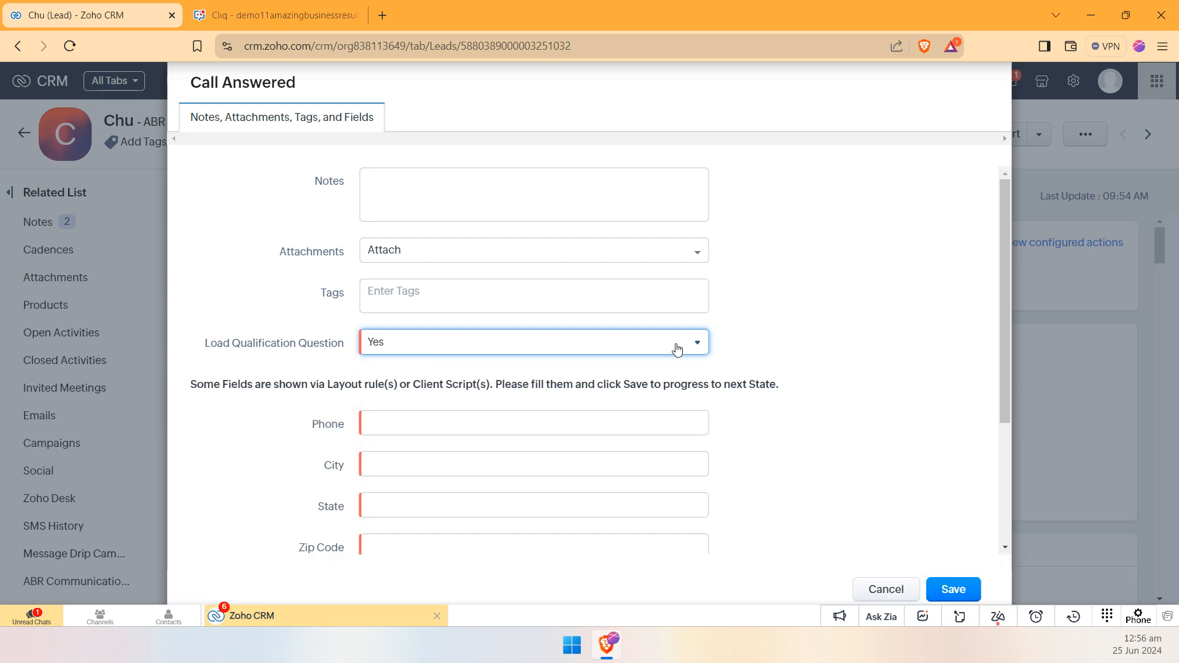
Step: Review the mandatory qualification fields loaded in the Call Answered form and the choices for Load Qualification Question
{"action": "scroll", "coordinate": [679, 325], "scroll_direction": "down", "scroll_amount": 3}
{"action": "left_click_drag", "start_coordinate": [374, 239], "coordinate": [325, 232]}
{"action": "left_click", "coordinate": [299, 280]}
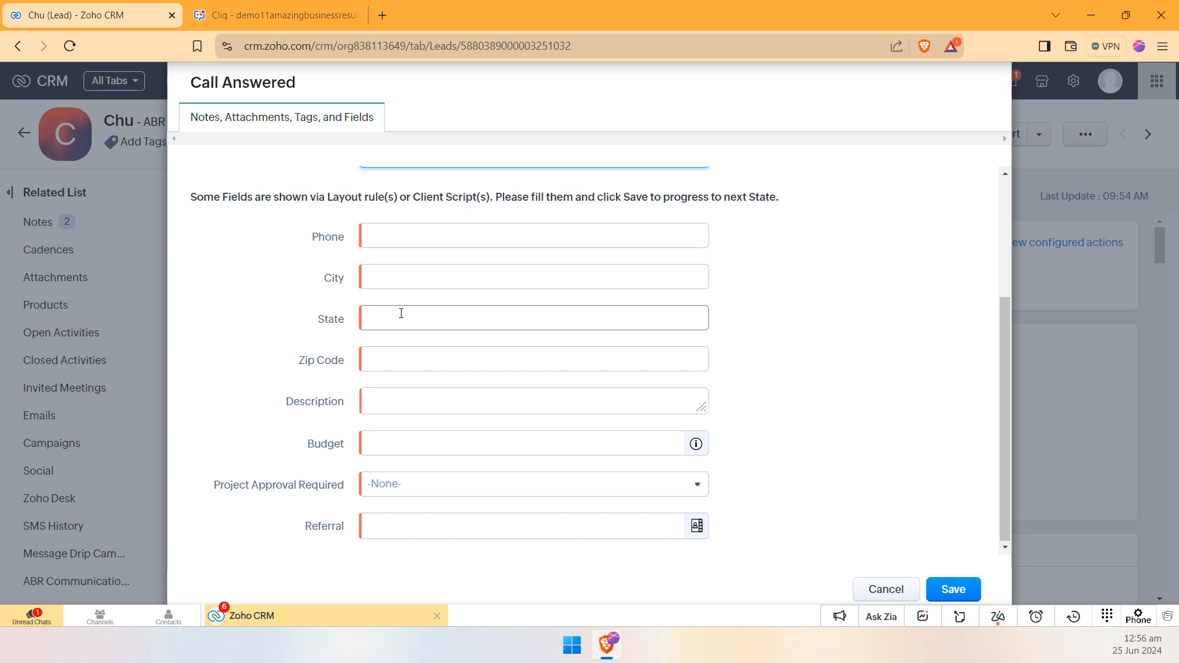
{"action": "scroll", "coordinate": [442, 303], "scroll_direction": "up", "scroll_amount": 1}
{"action": "left_click", "coordinate": [469, 238]}
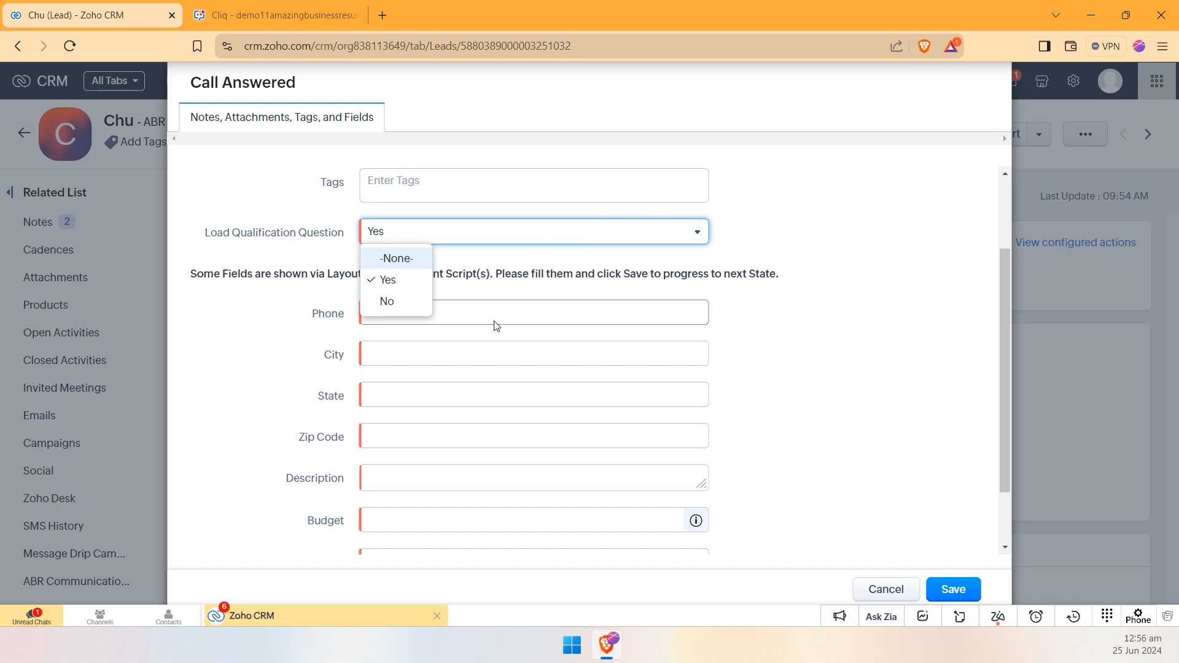
{"action": "left_click", "coordinate": [727, 253]}
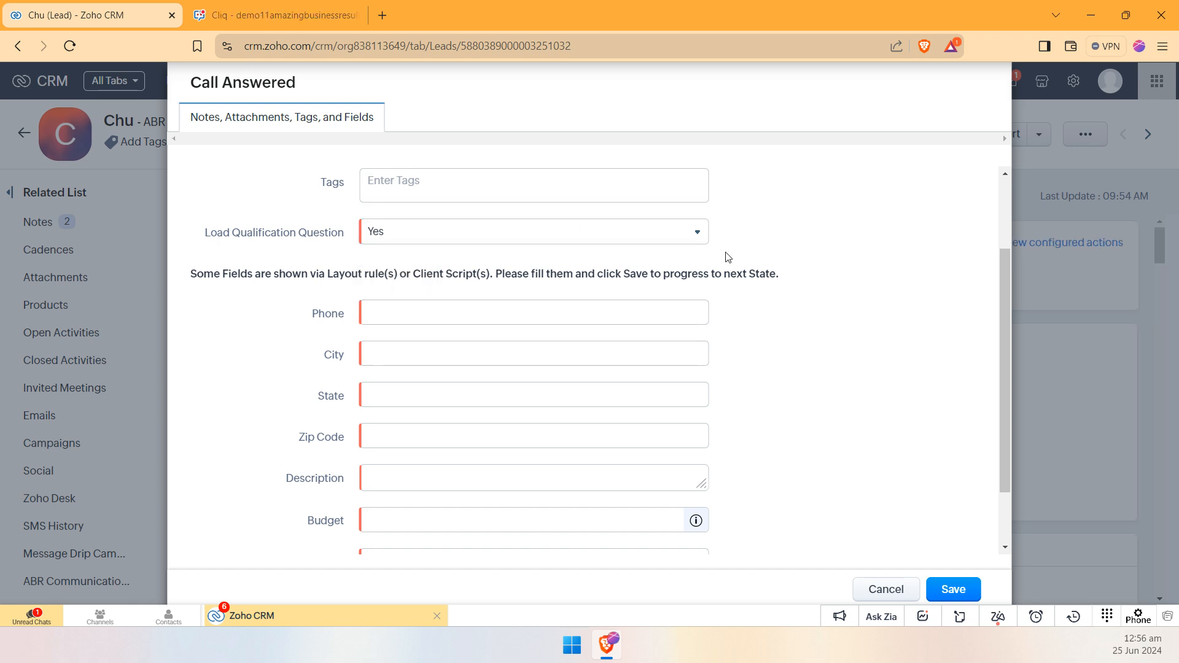
{"action": "scroll", "coordinate": [743, 264], "scroll_direction": "down", "scroll_amount": 2}
{"action": "scroll", "coordinate": [448, 331], "scroll_direction": "up", "scroll_amount": 3}
Step: Fill in the lead's phone number and zip code, and set City and State to test
{"action": "left_click", "coordinate": [419, 389]}
{"action": "type", "text": "123"}
{"action": "left_click", "coordinate": [440, 428]}
{"action": "type", "text": "test"}
{"action": "left_click", "coordinate": [381, 471]}
{"action": "type", "text": "test"}
{"action": "left_click", "coordinate": [390, 508]}
{"action": "type", "text": "te123"}
Step: Set Description to teast, Budget to 1 and Project Approval Required to Needed, choose a referral contact, and save the transition
{"action": "scroll", "coordinate": [442, 442], "scroll_direction": "down", "scroll_amount": 2}
{"action": "left_click", "coordinate": [417, 416]}
{"action": "type", "text": "teast"}
{"action": "left_click", "coordinate": [414, 474]}
{"action": "type", "text": "1"}
{"action": "left_click", "coordinate": [416, 519]}
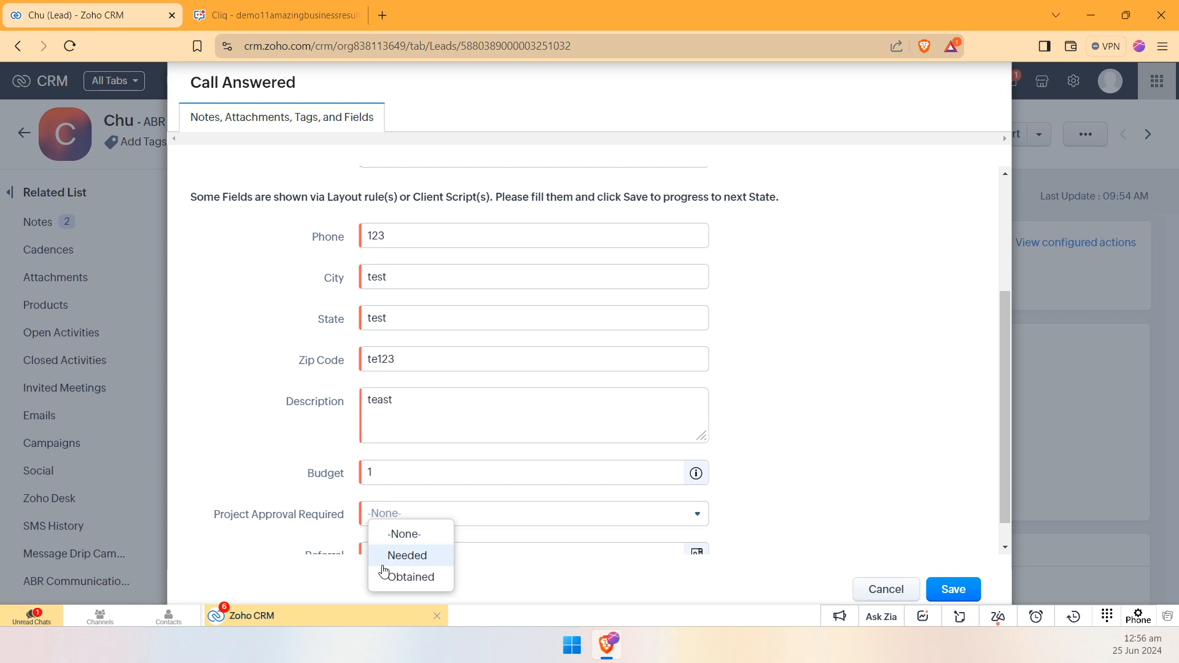
{"action": "left_click", "coordinate": [383, 564]}
{"action": "left_click", "coordinate": [393, 528]}
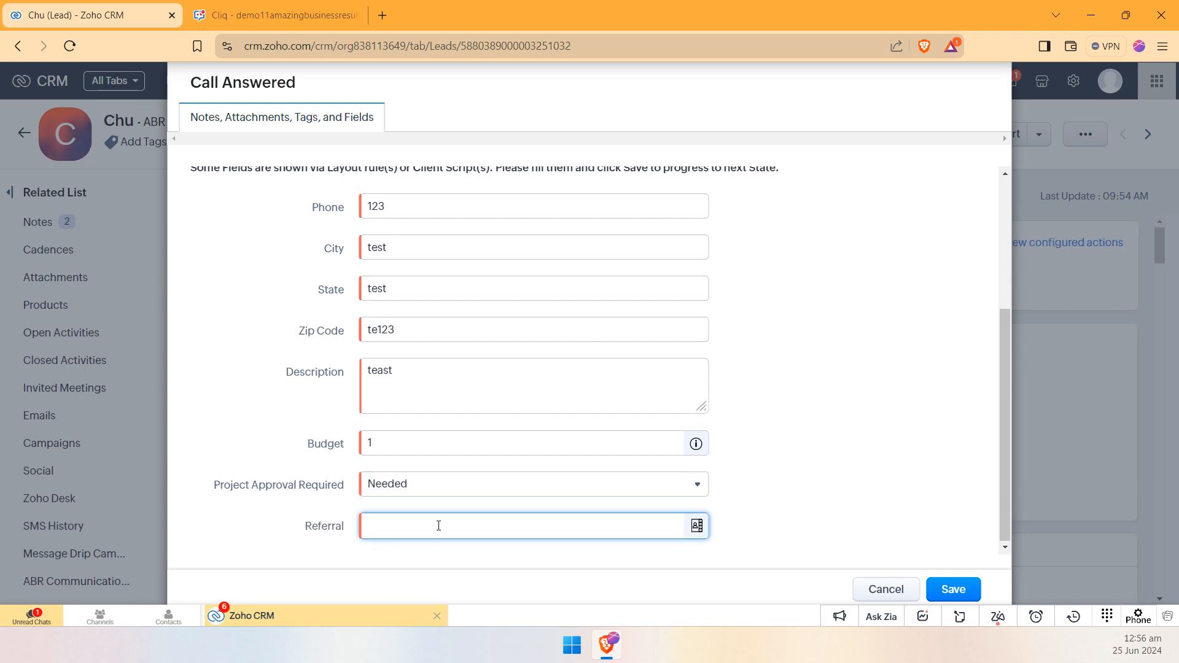
{"action": "left_click", "coordinate": [514, 437]}
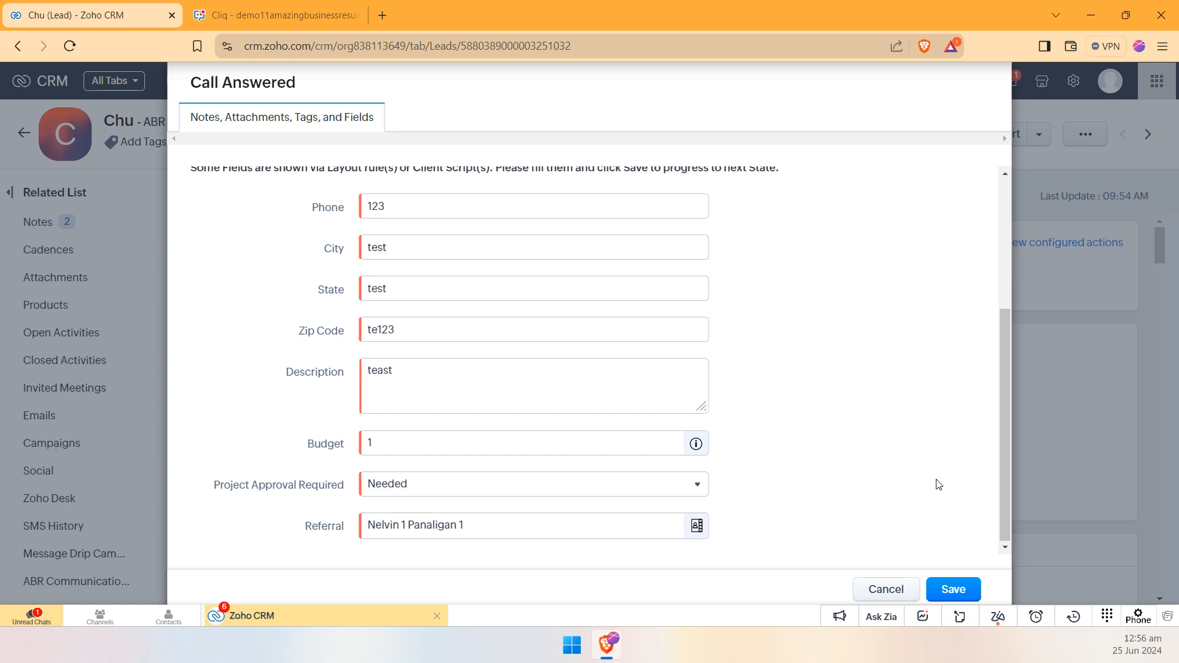
{"action": "left_click", "coordinate": [952, 590]}
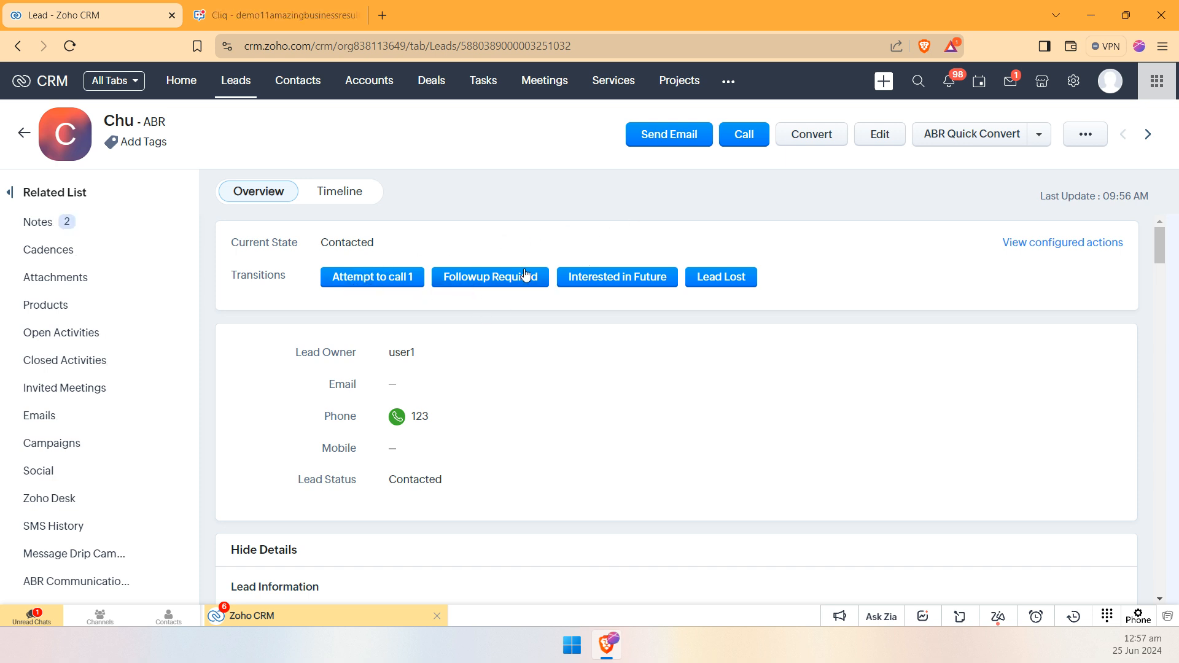
Step: Run the Interested in Future transition on the lead, keeping the prefilled follow-up date and the reason Call Attempt
{"action": "left_click", "coordinate": [639, 279]}
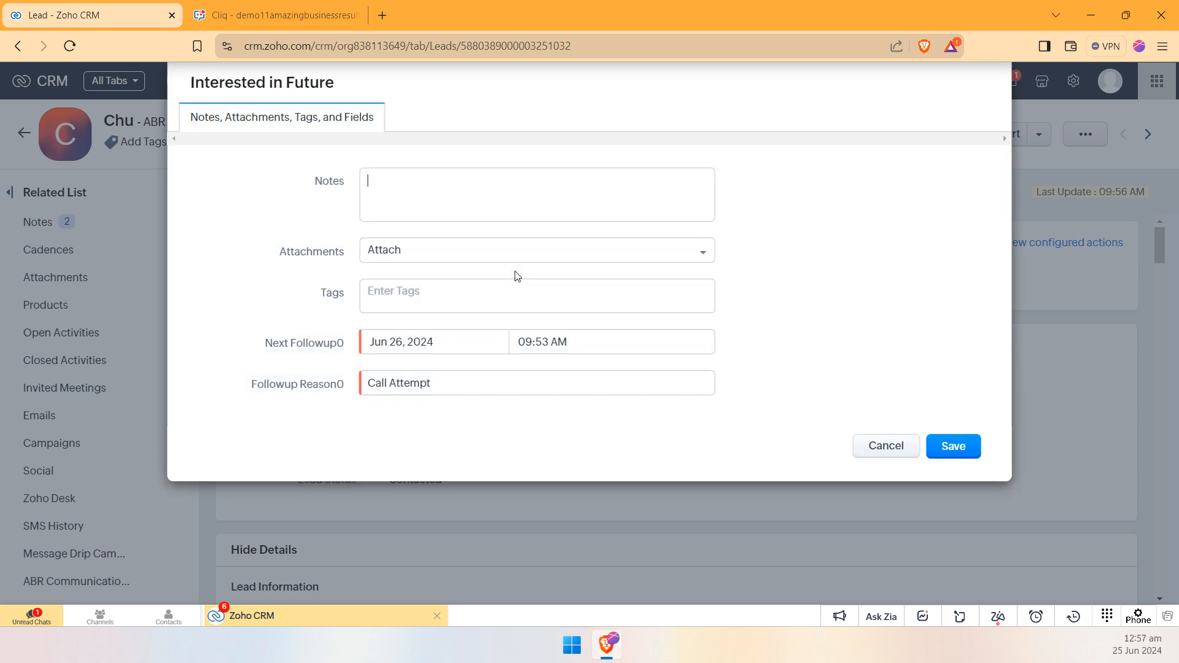
{"action": "left_click", "coordinate": [945, 441]}
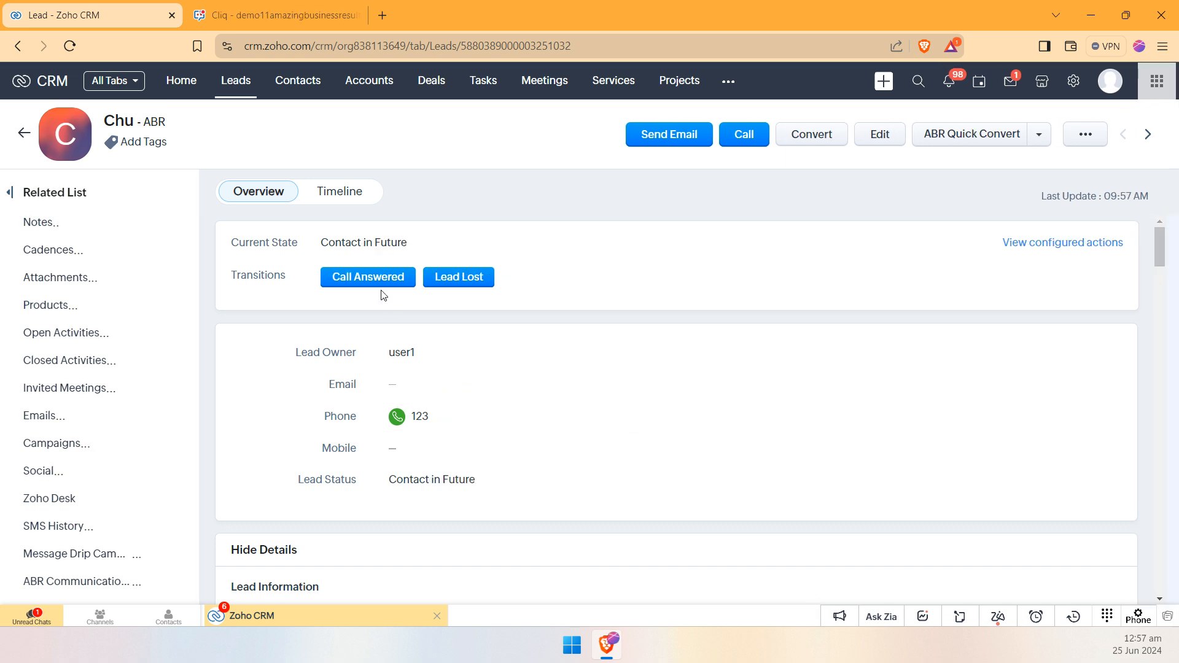
{"action": "left_click_drag", "start_coordinate": [403, 240], "coordinate": [336, 240]}
{"action": "left_click", "coordinate": [337, 240]}
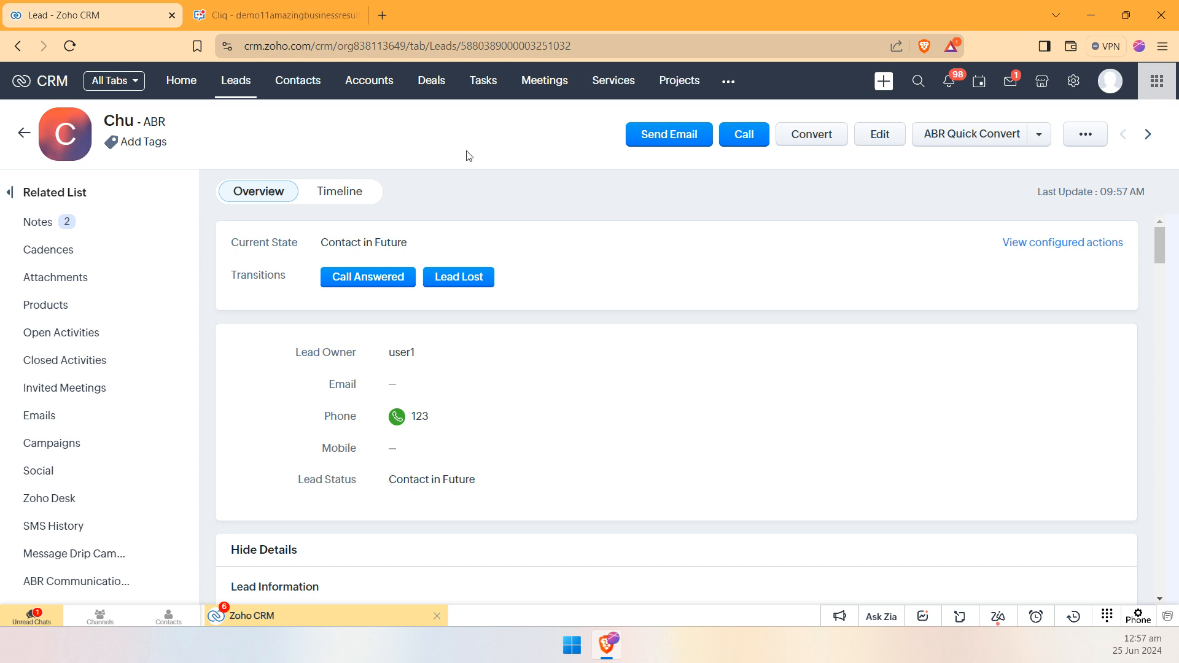
Step: Preview converting the lead with a new deal for the account, and cancel the conversion
{"action": "left_click", "coordinate": [840, 142]}
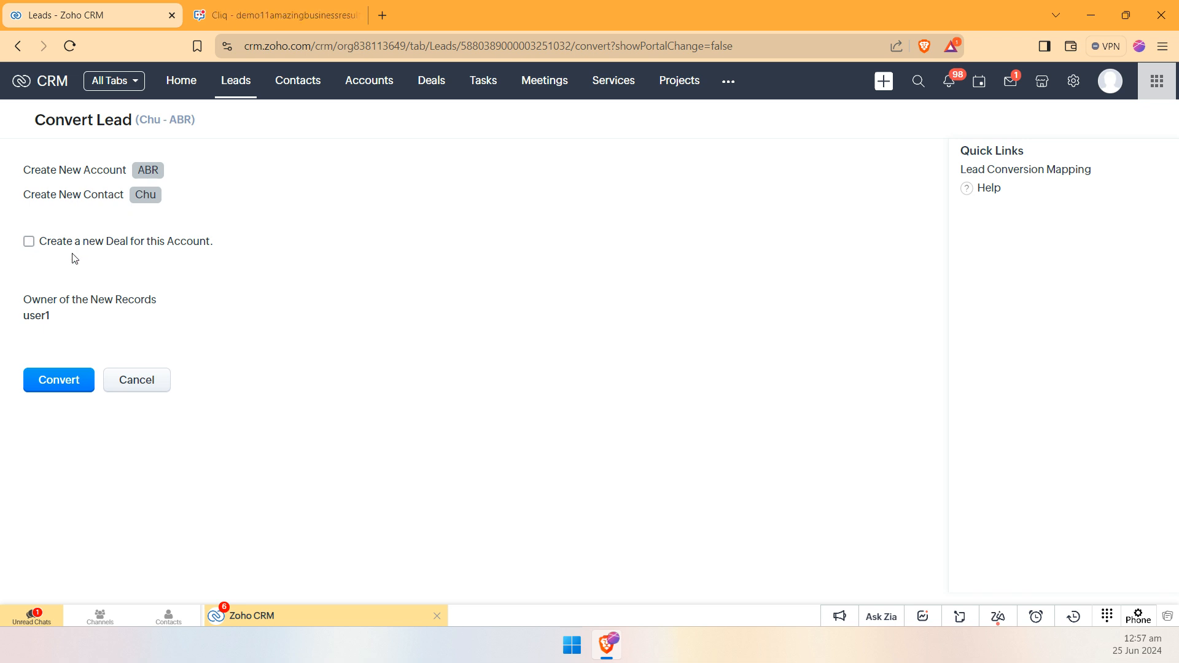
{"action": "left_click", "coordinate": [124, 248]}
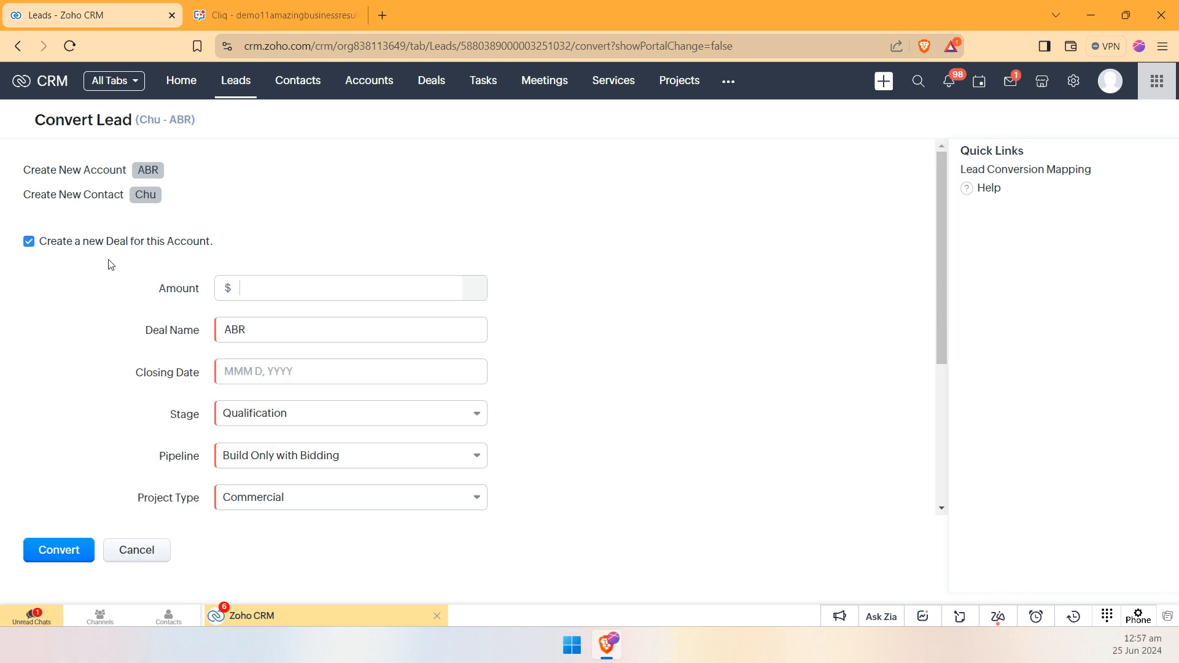
{"action": "left_click", "coordinate": [158, 560]}
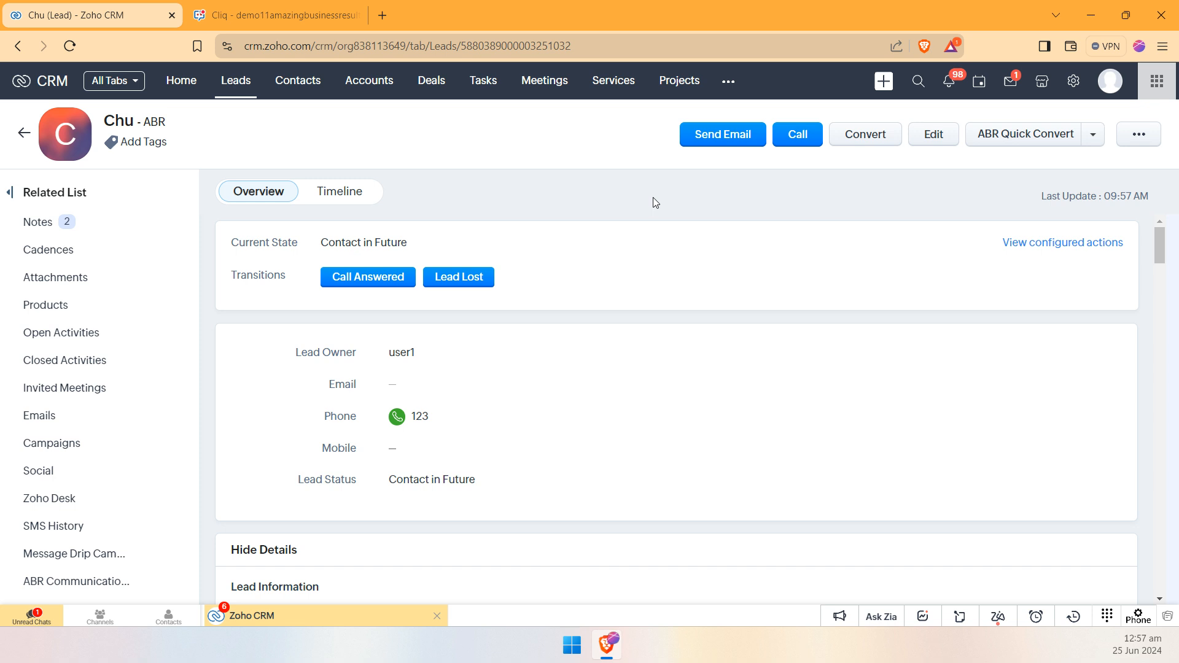
Step: Open the ABR - Lead Process Management blueprint from the CRM setup
{"action": "left_click", "coordinate": [1071, 81]}
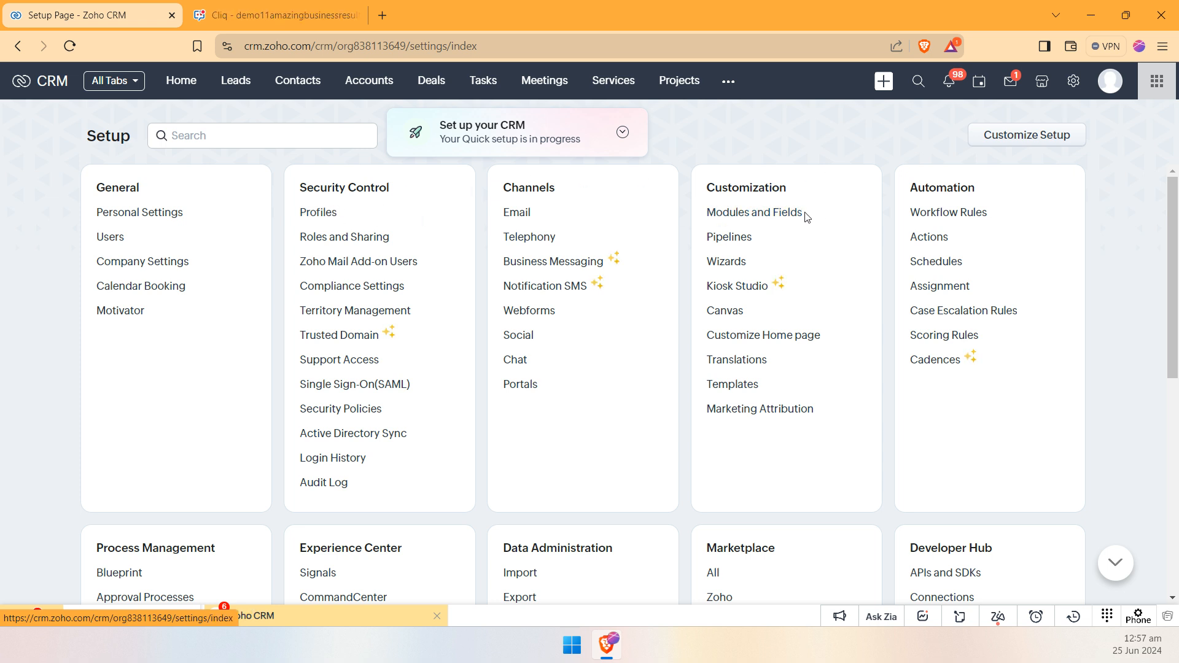
{"action": "left_click", "coordinate": [130, 577]}
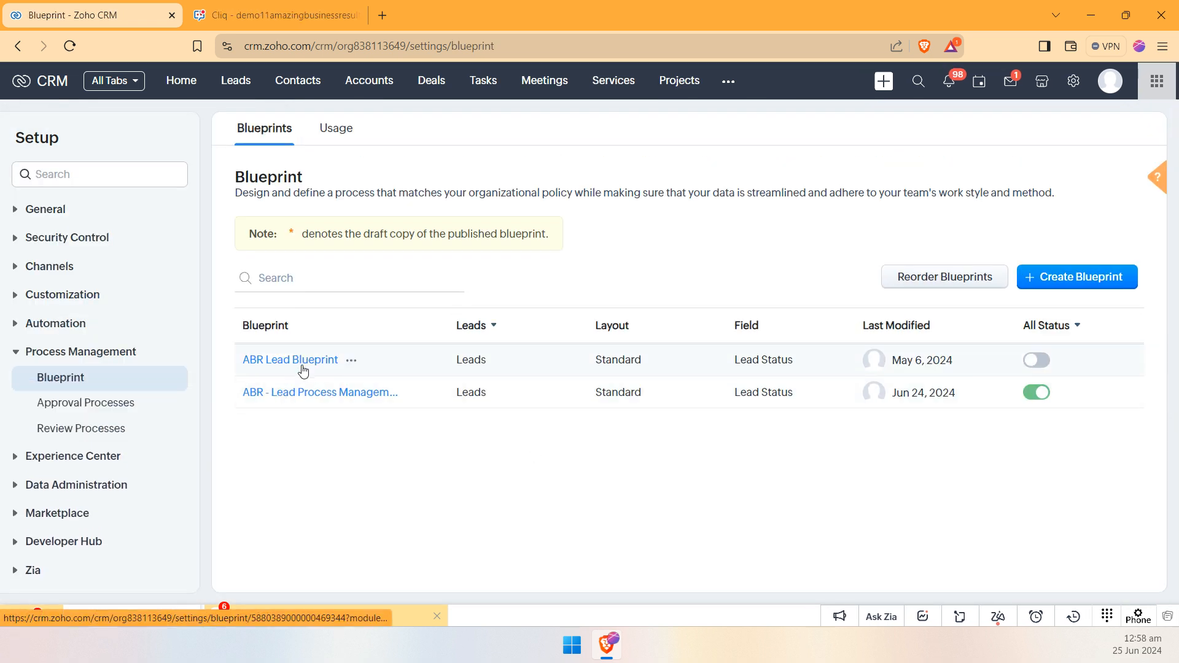
{"action": "left_click", "coordinate": [318, 393]}
{"action": "left_click_drag", "start_coordinate": [568, 177], "coordinate": [492, 263]}
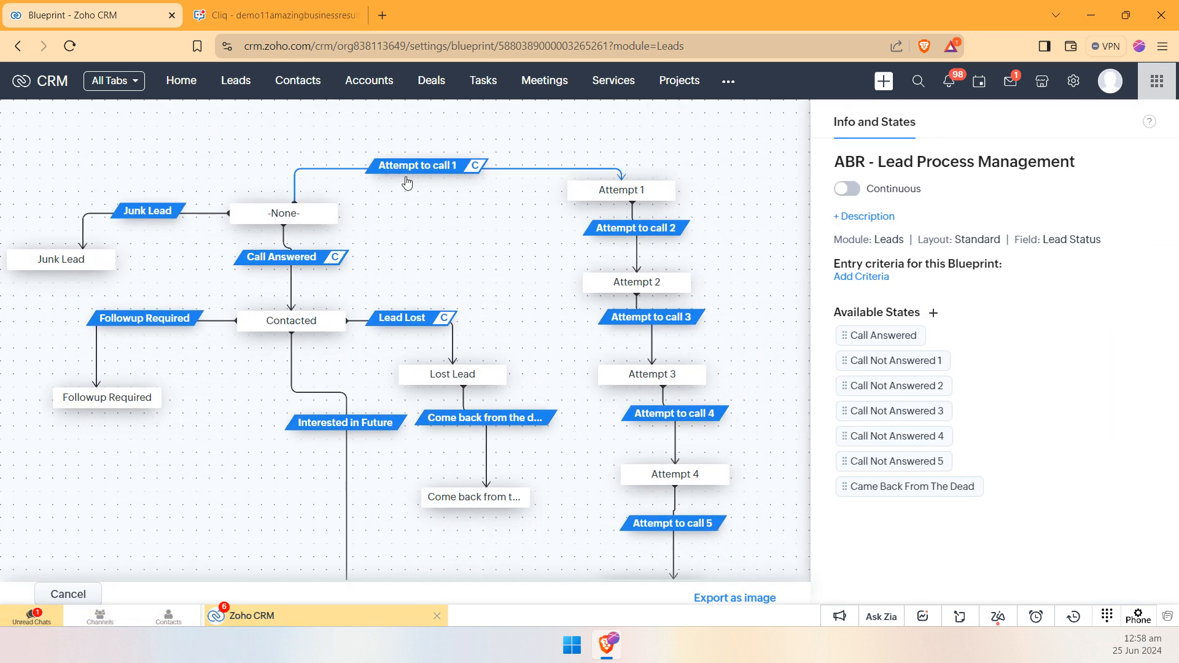
Step: Examine the before, during and after settings of the Attempt to call 2 transition
{"action": "left_click", "coordinate": [636, 228]}
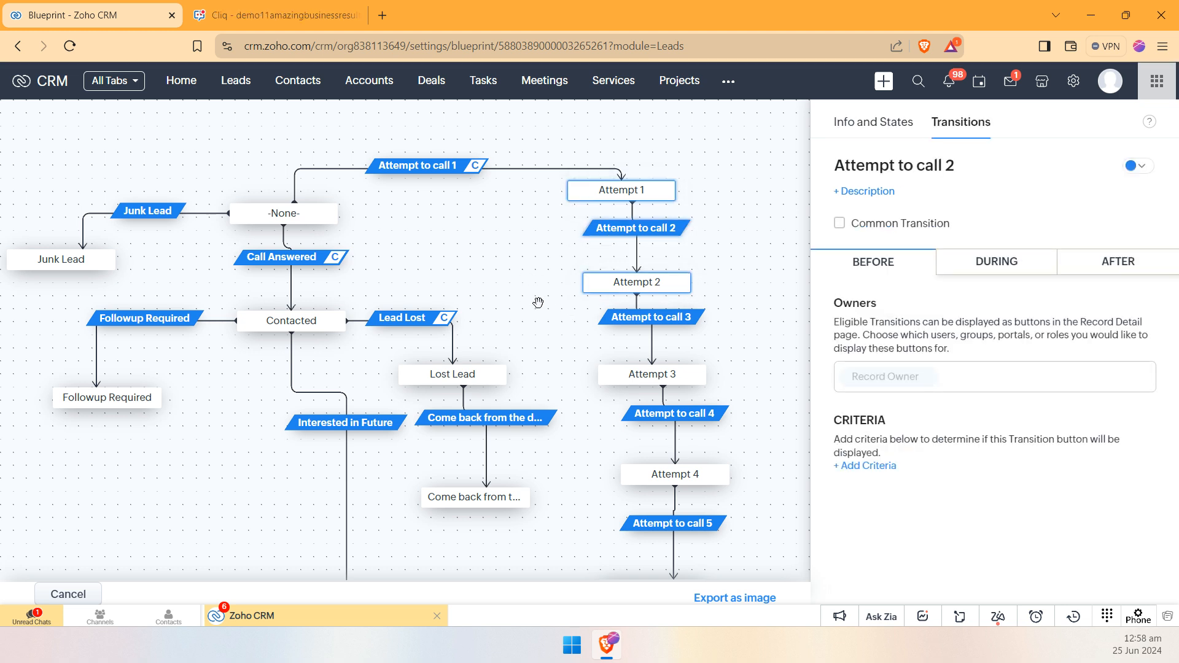
{"action": "left_click_drag", "start_coordinate": [552, 311], "coordinate": [510, 268]}
{"action": "left_click", "coordinate": [625, 201]}
{"action": "left_click", "coordinate": [989, 273]}
{"action": "left_click", "coordinate": [1117, 261]}
{"action": "left_click", "coordinate": [1019, 266]}
{"action": "scroll", "coordinate": [989, 422], "scroll_direction": "down", "scroll_amount": 3}
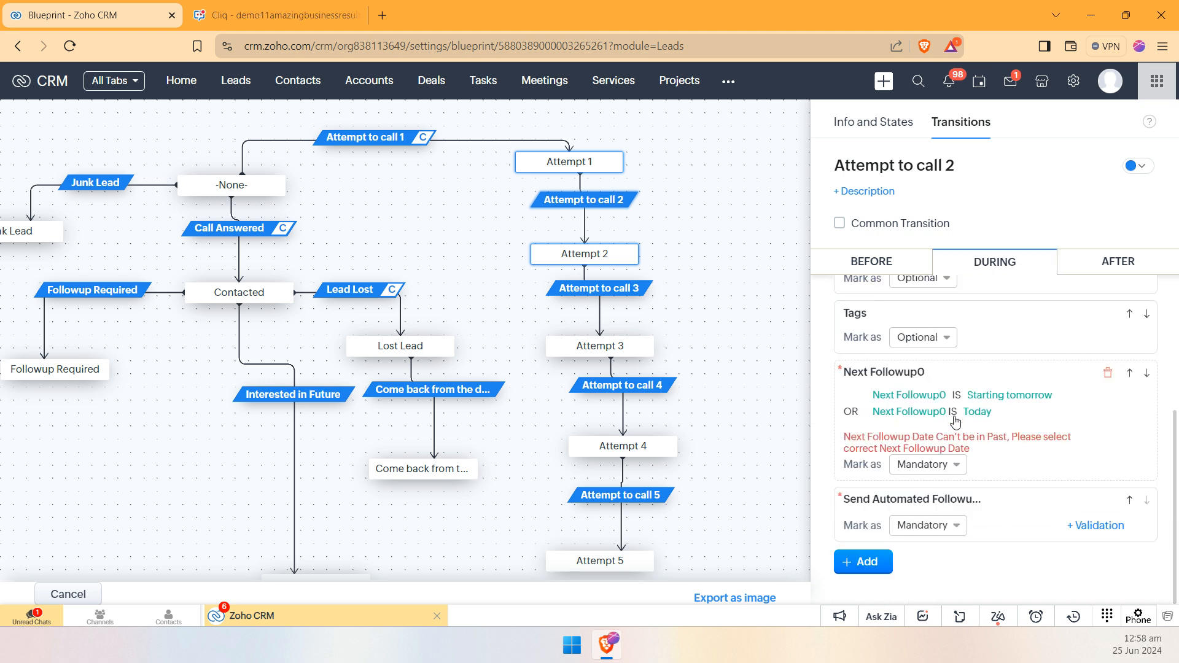
Step: Check the Attempt 3 state and the Attempt to call 3 transition, and leave the blueprint without editing it
{"action": "mouse_move", "coordinate": [619, 345]}
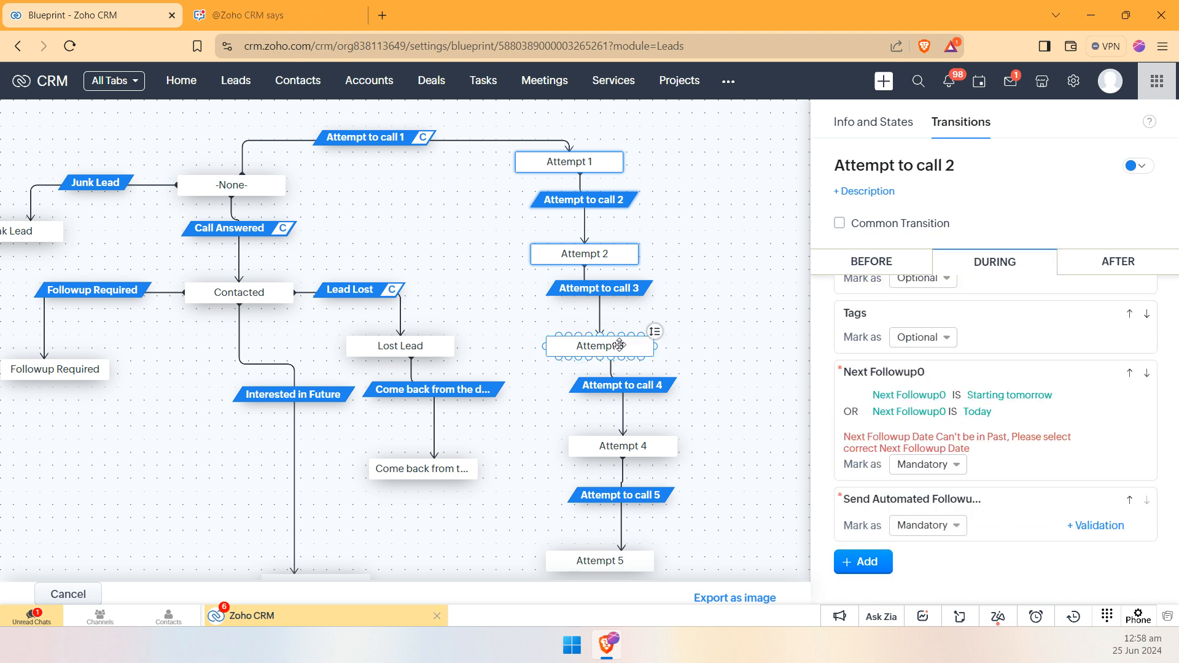
{"action": "left_click", "coordinate": [614, 289]}
{"action": "left_click_drag", "start_coordinate": [473, 268], "coordinate": [537, 366]}
{"action": "left_click", "coordinate": [68, 593]}
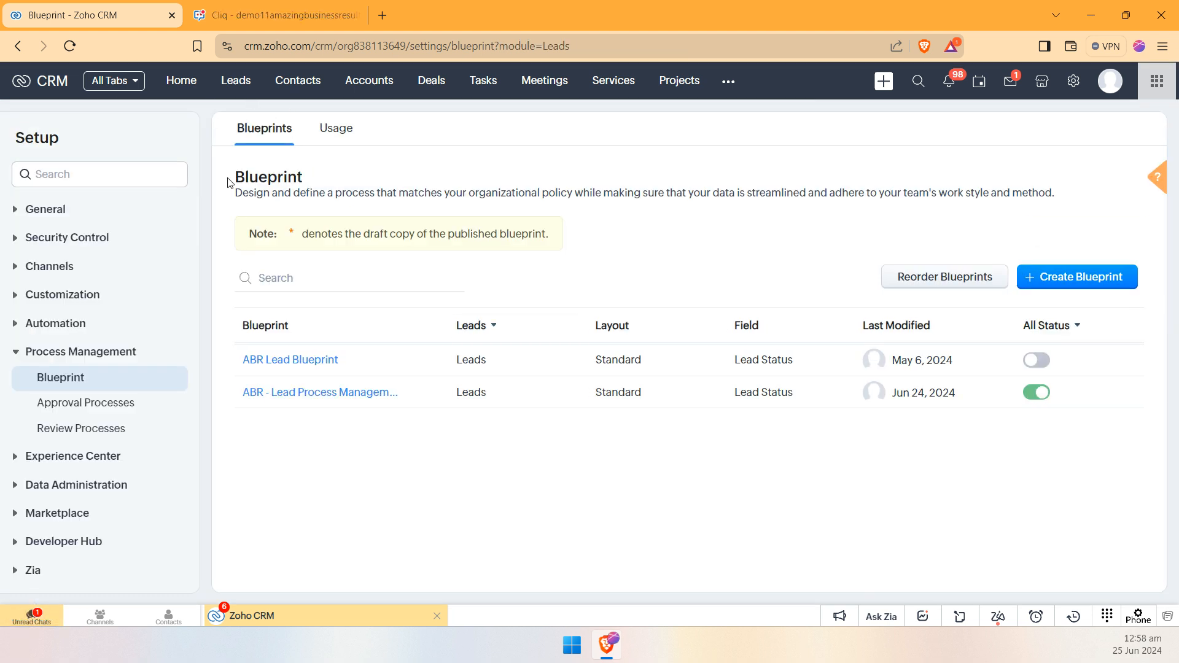
Step: Open the leads list and switch it to the My Today's FollowUps view
{"action": "left_click", "coordinate": [231, 86]}
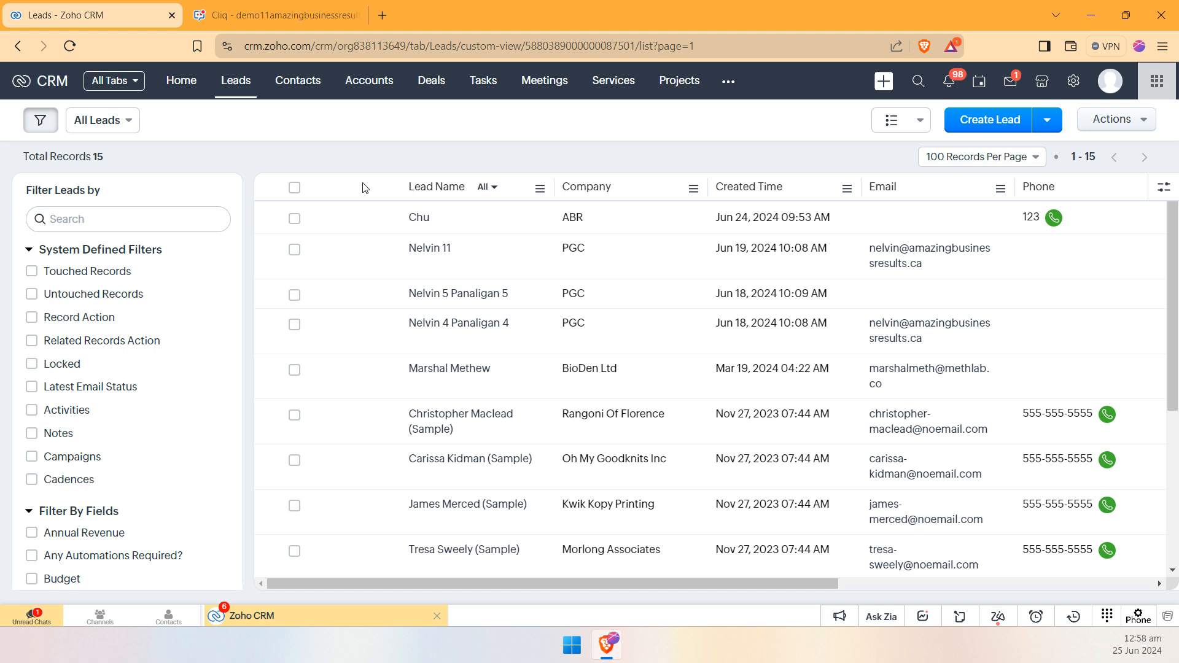
{"action": "left_click", "coordinate": [100, 120]}
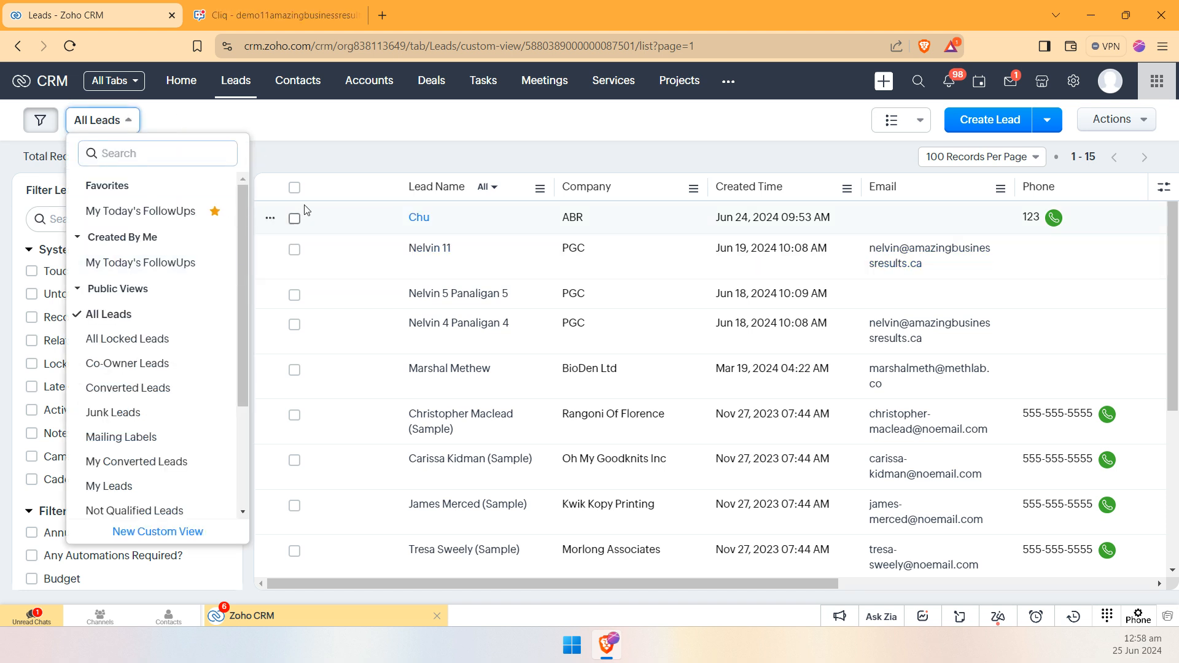
{"action": "left_click", "coordinate": [177, 212]}
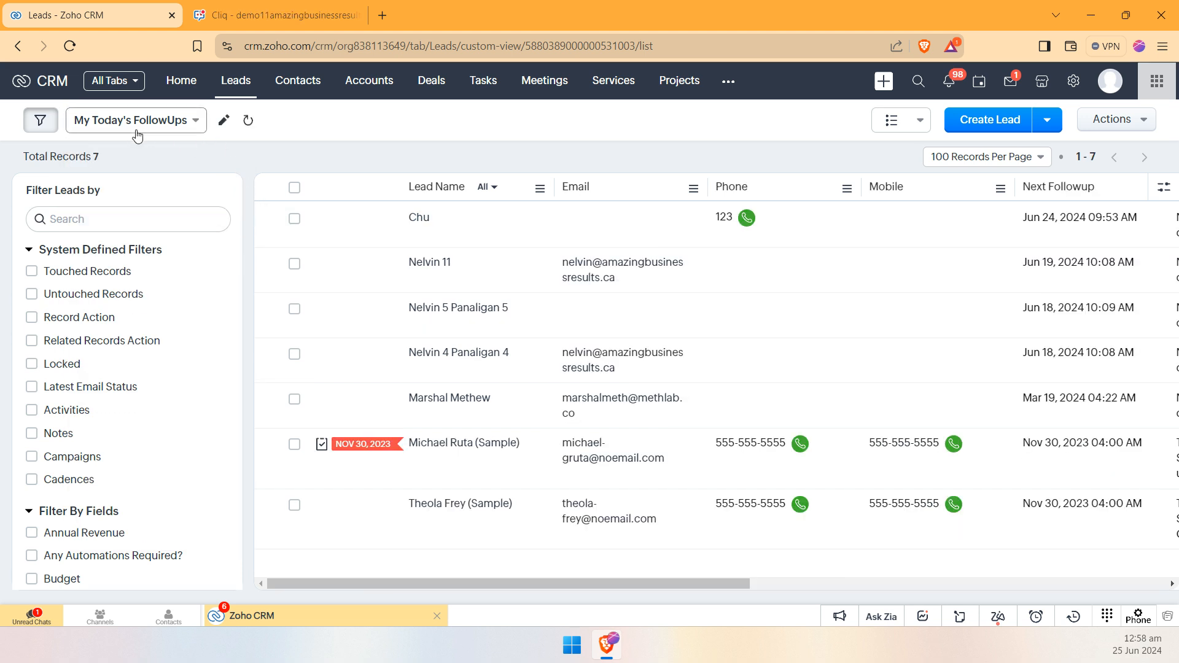
Step: Open the My Today's FollowUps view for editing and examine the field choices of its two Next Followup criteria
{"action": "left_click", "coordinate": [223, 122]}
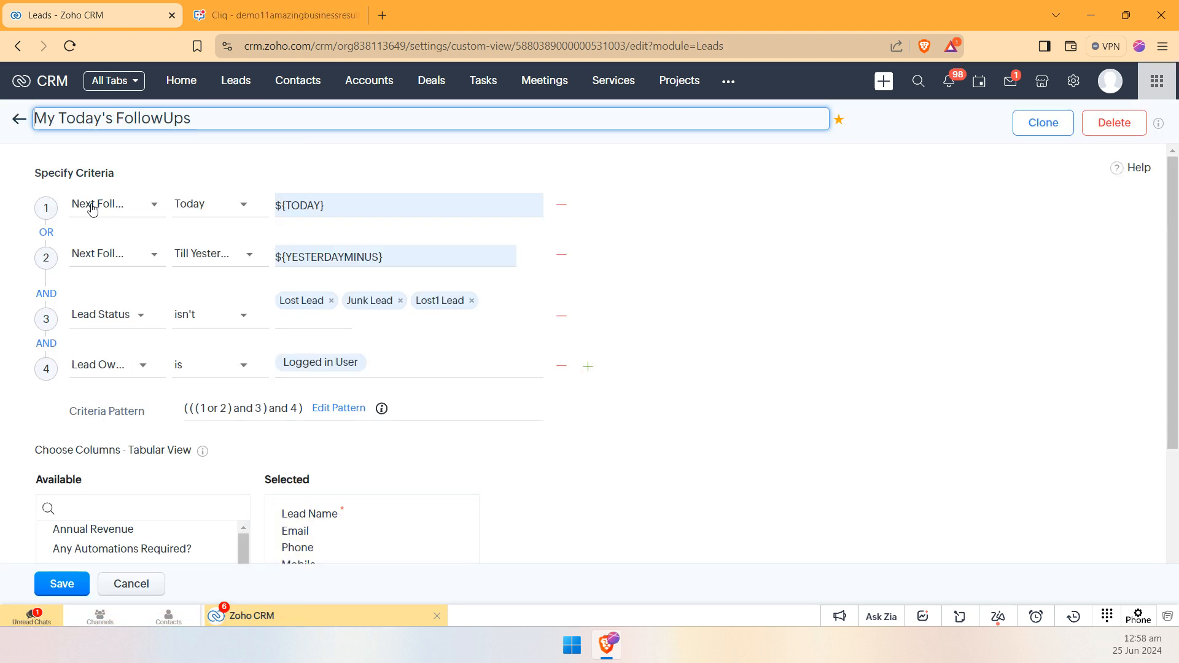
{"action": "left_click", "coordinate": [149, 208]}
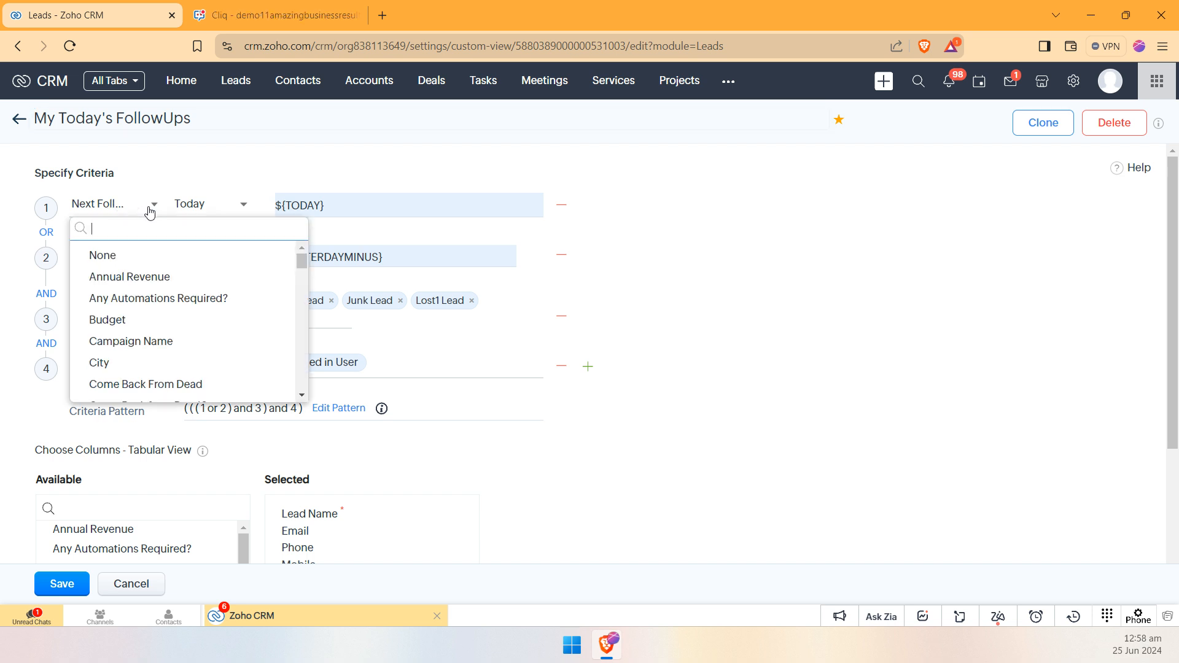
{"action": "left_click", "coordinate": [633, 238]}
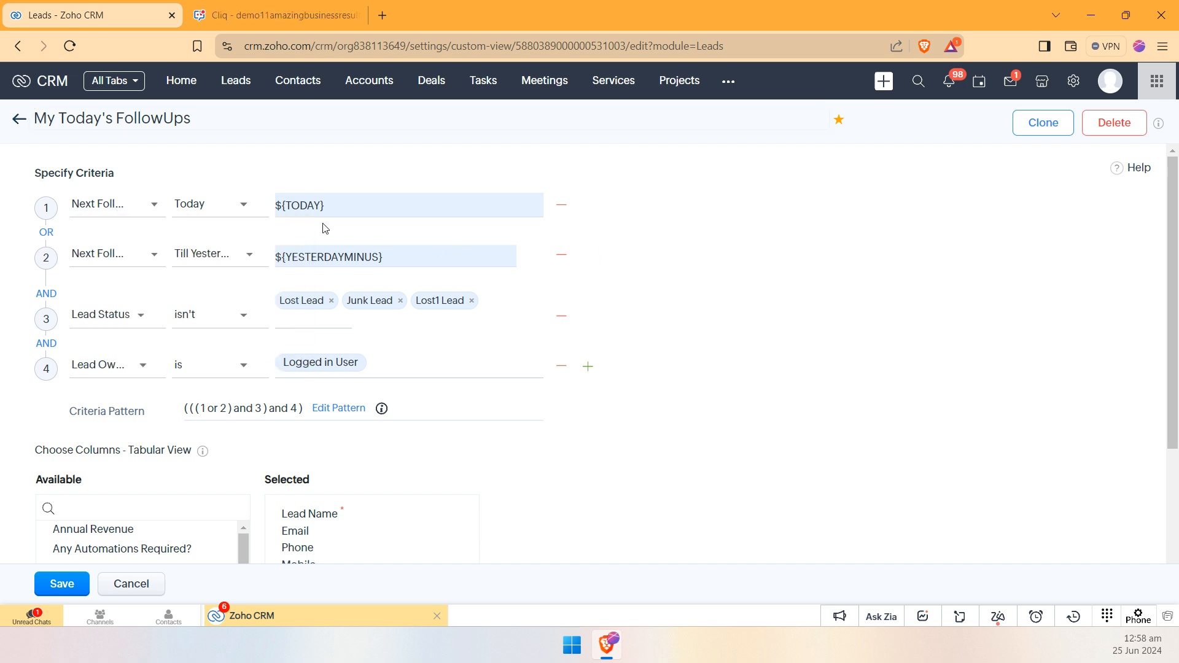
{"action": "left_click", "coordinate": [126, 207]}
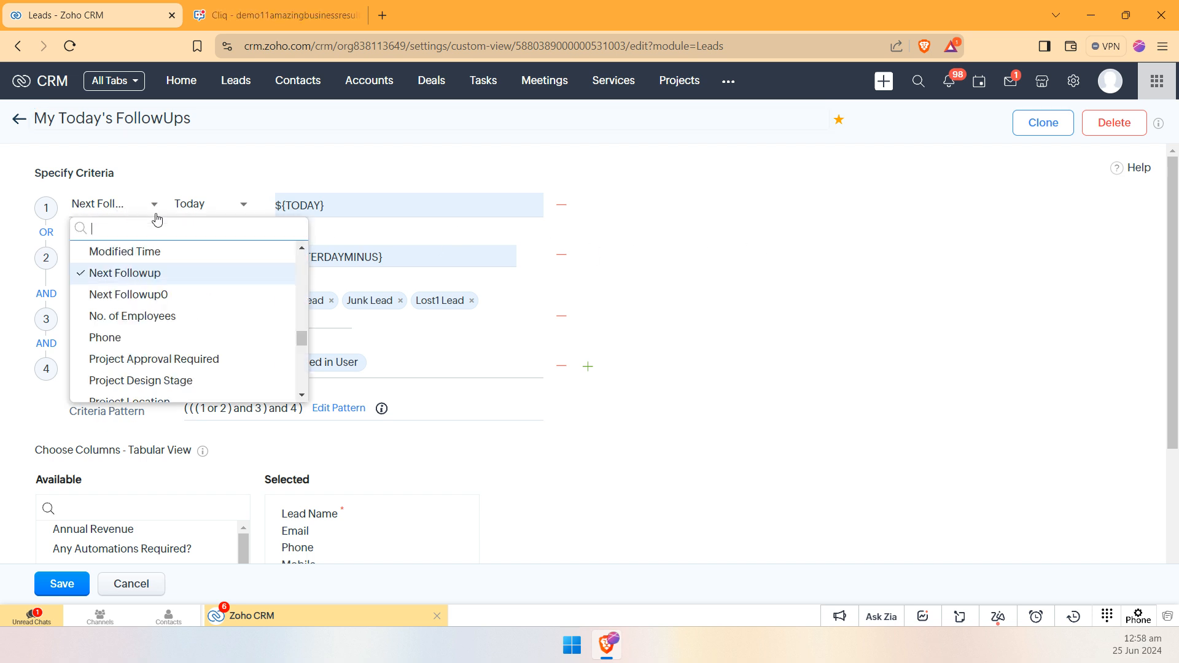
{"action": "left_click", "coordinate": [350, 262]}
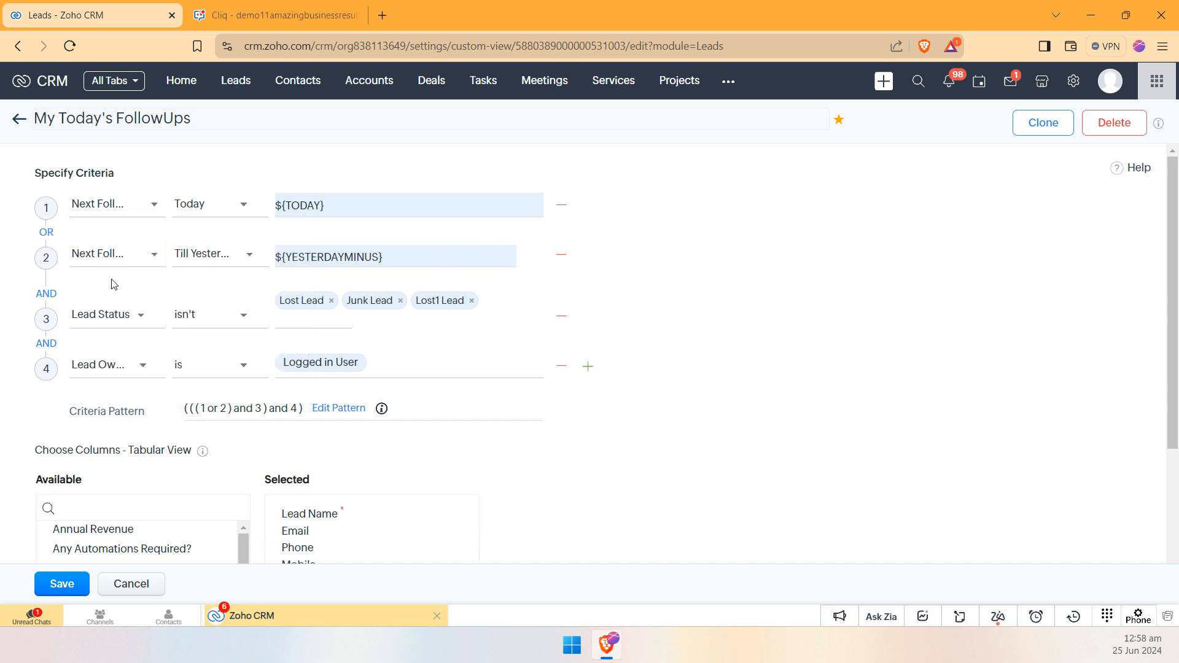
{"action": "left_click", "coordinate": [135, 267]}
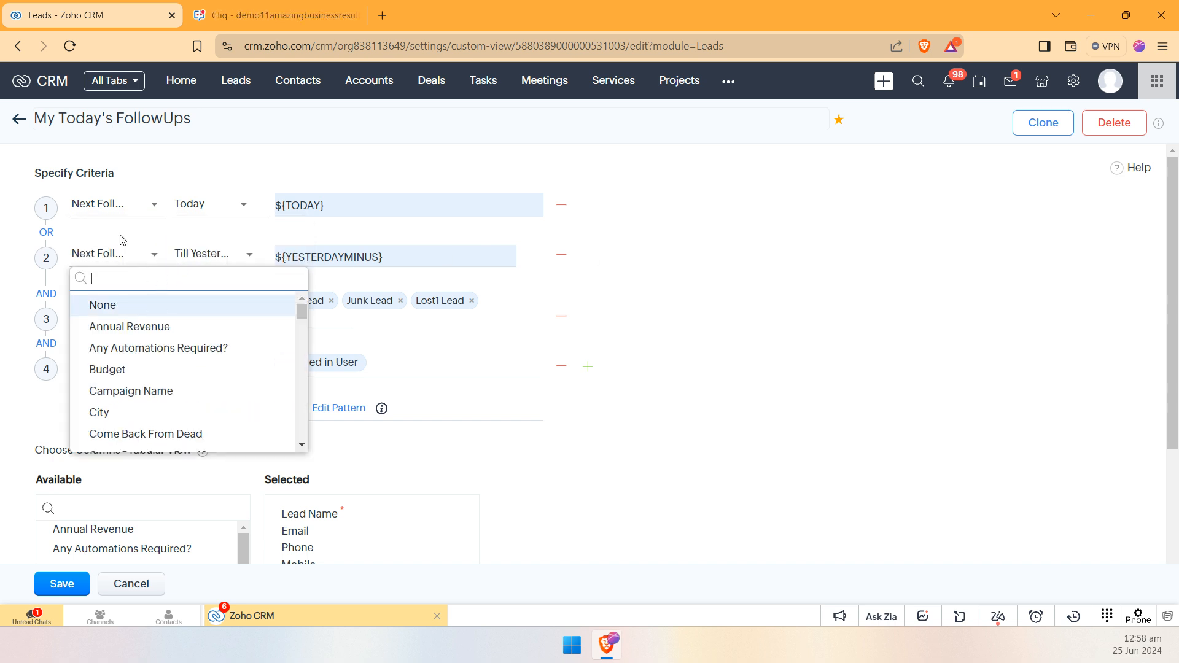
{"action": "left_click", "coordinate": [784, 267]}
Step: Check the Lead Status and Lead Owner criteria and the view's selected columns, and leave the view editor without saving
{"action": "left_click", "coordinate": [92, 324]}
{"action": "left_click", "coordinate": [717, 318]}
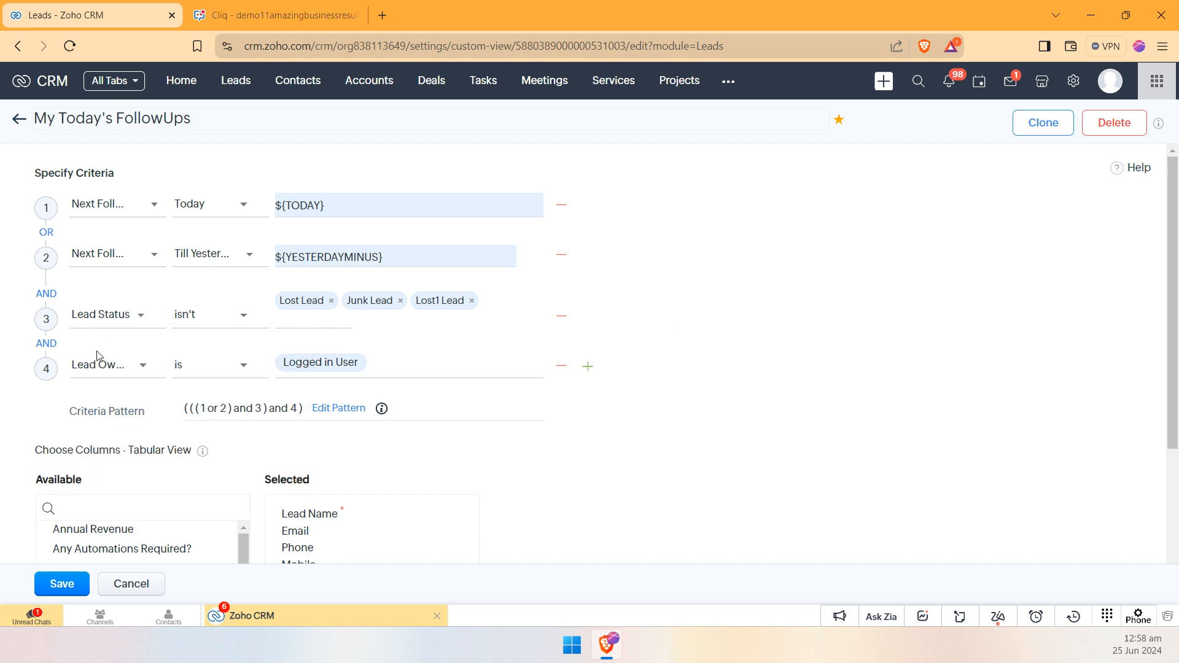
{"action": "left_click", "coordinate": [97, 373]}
{"action": "left_click", "coordinate": [739, 337]}
{"action": "scroll", "coordinate": [642, 305], "scroll_direction": "down", "scroll_amount": 3}
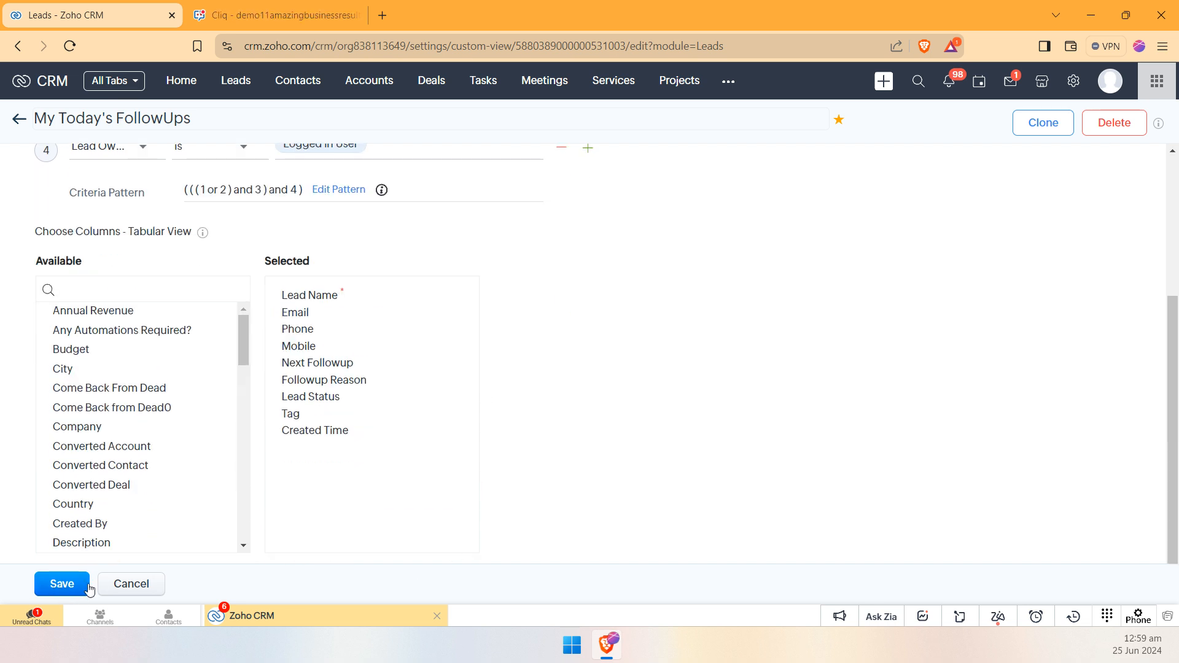
{"action": "left_click", "coordinate": [114, 582]}
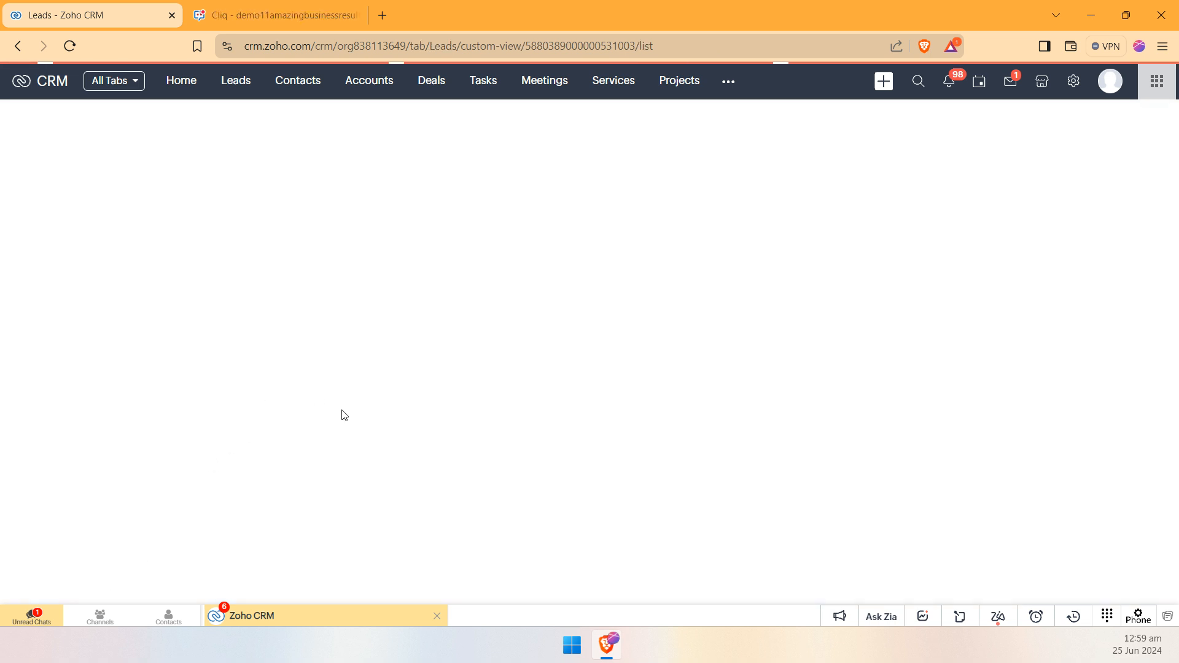